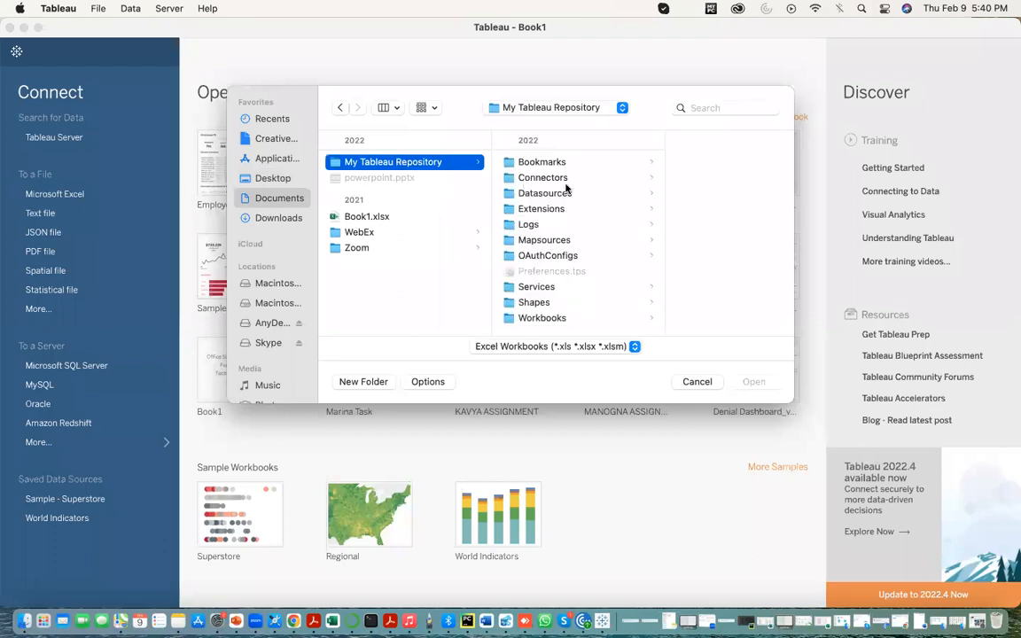
- Open Sample - Superstore.xlsx from the en_US-US data sources folder in My Tableau Repository
click(532, 194)
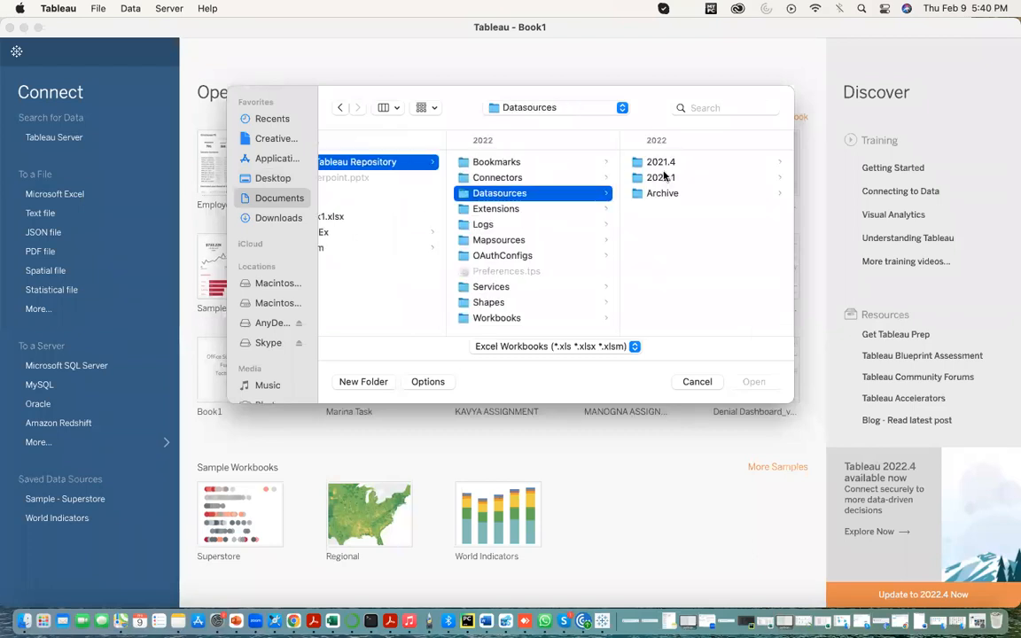
click(657, 178)
click(658, 162)
click(683, 193)
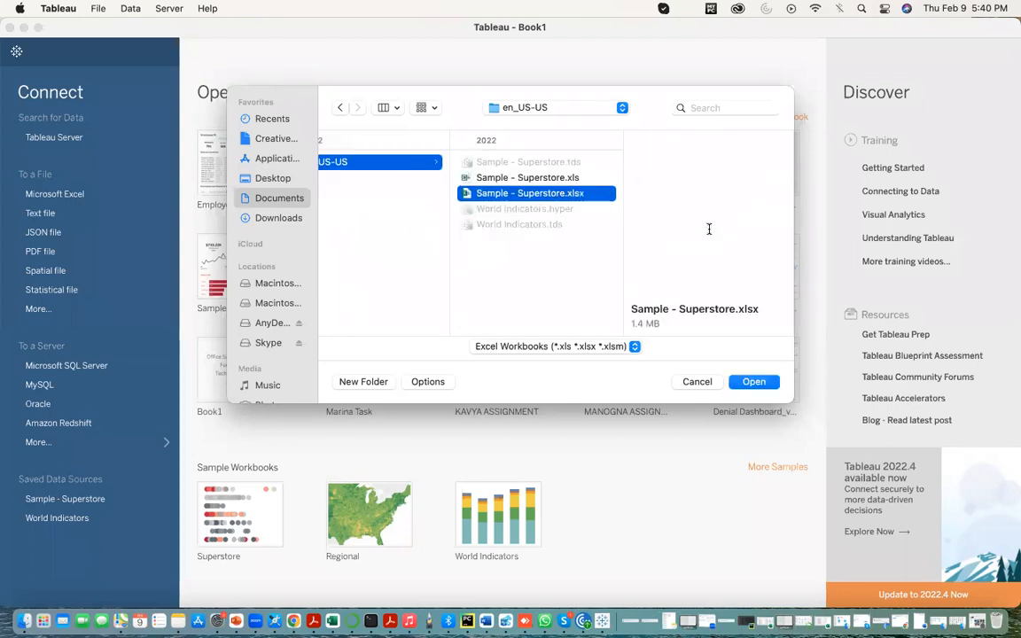
click(758, 381)
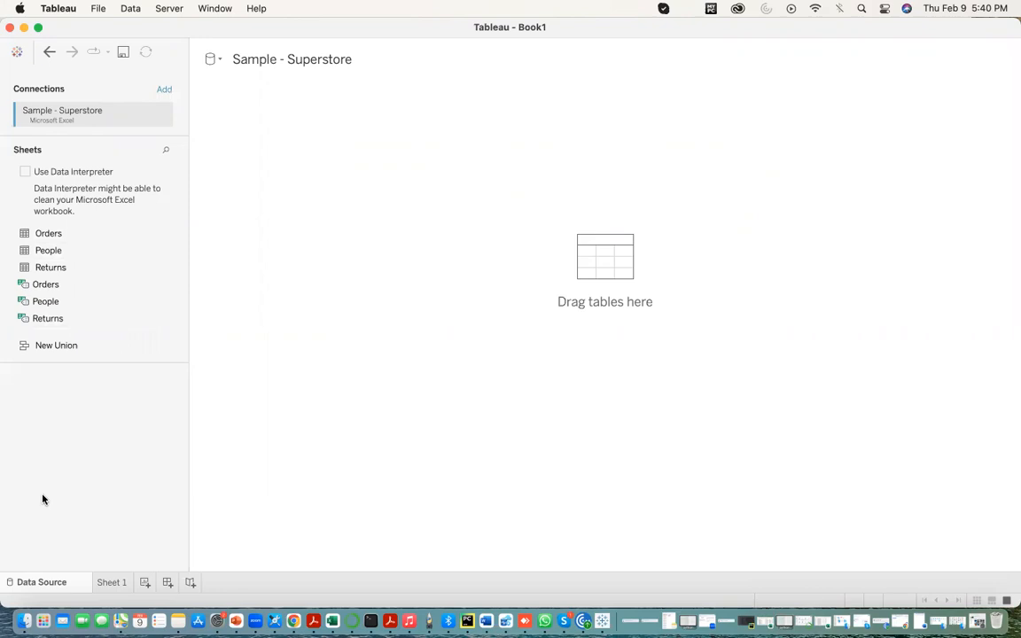
- Add the Orders table to the data source canvas, checking its fields in Sheet 1 before returning to the data source
drag(57, 236, 574, 272)
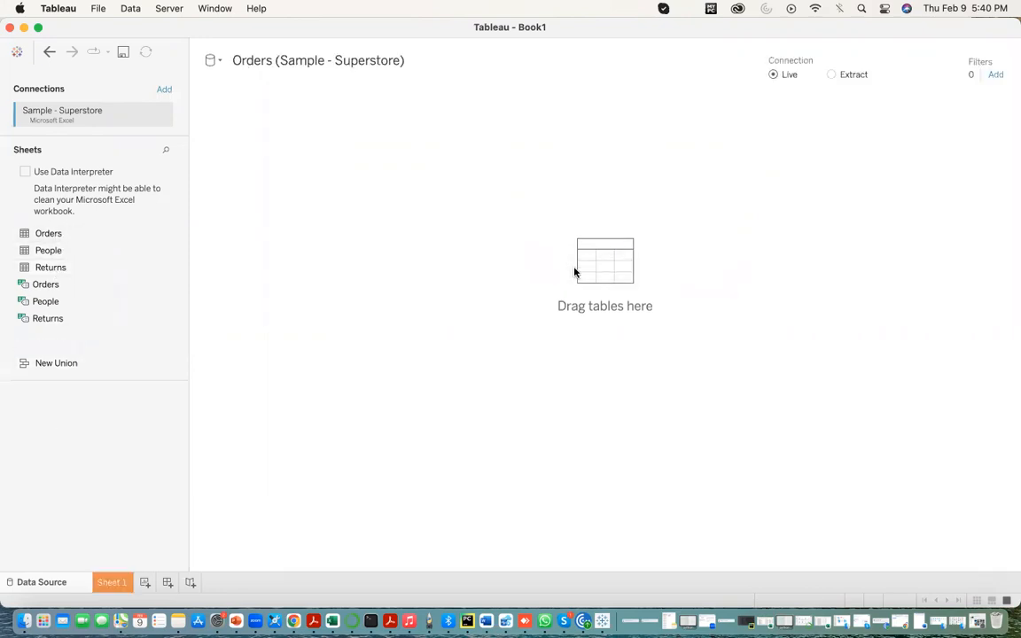
click(113, 585)
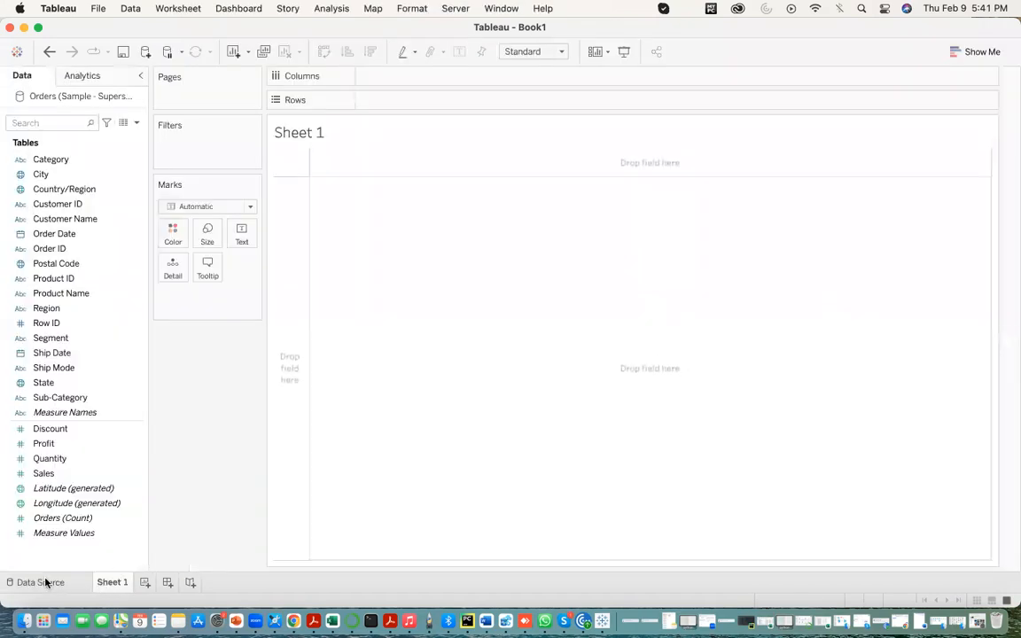
click(41, 582)
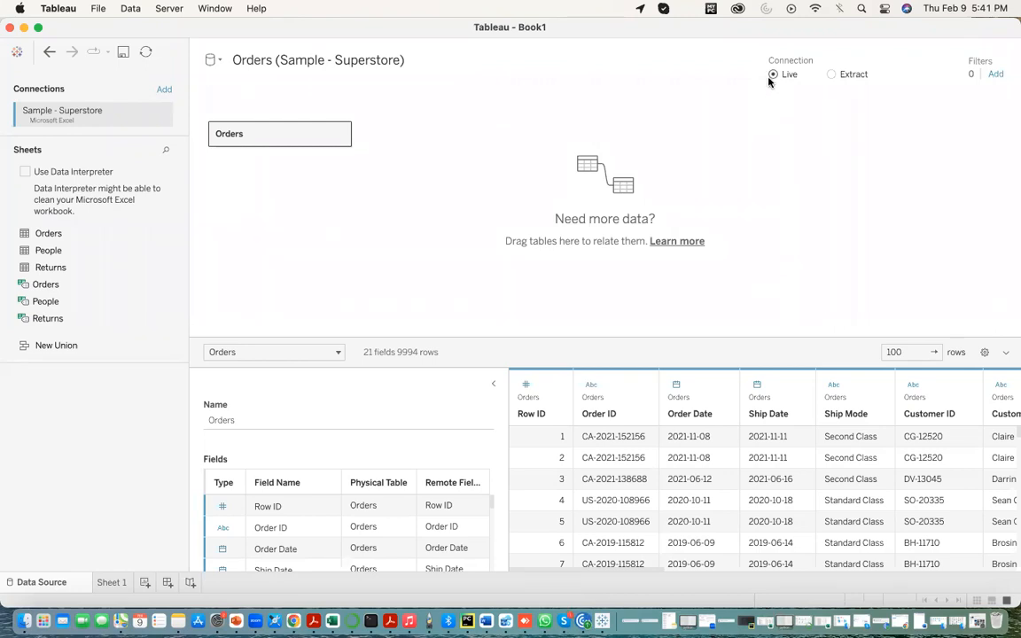
- Switch the Orders connection to Extract and back to Live
click(830, 74)
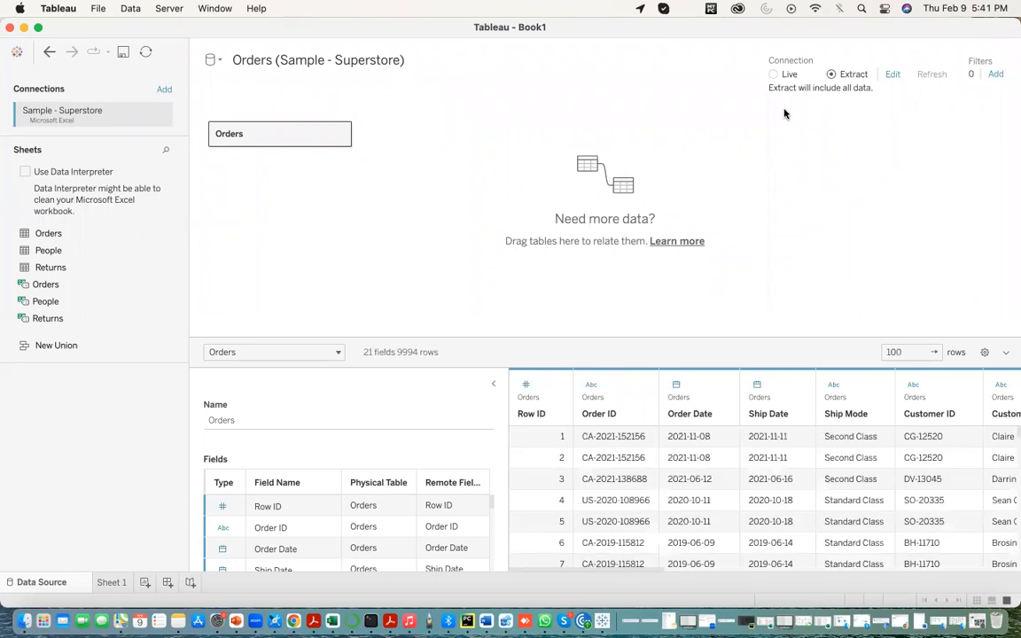
click(772, 74)
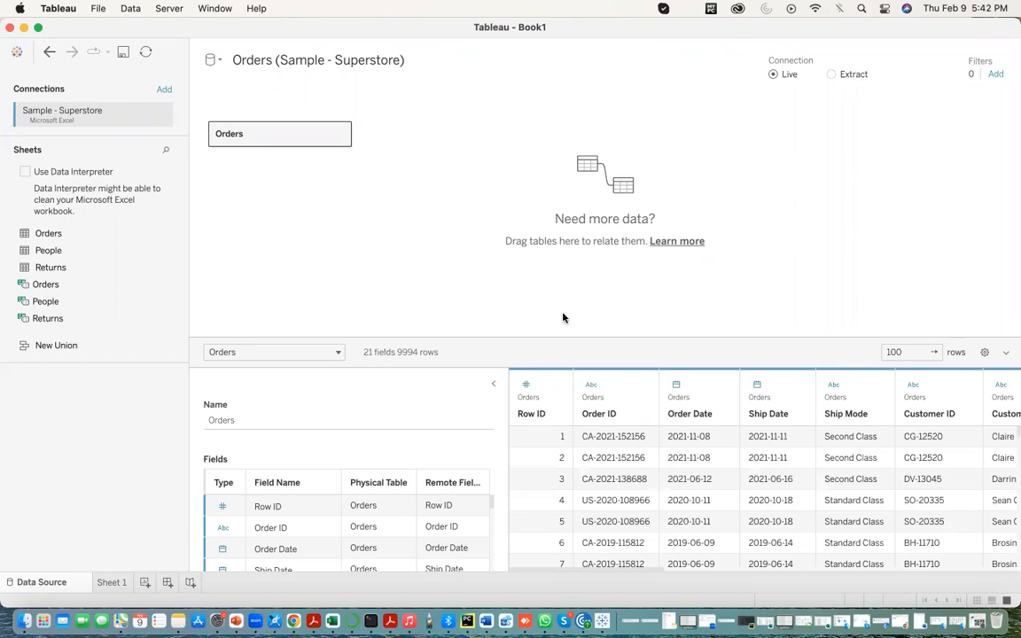
- Switch to the blank Microsoft Word document in full screen and enter the heading "Live Connection:"
click(486, 622)
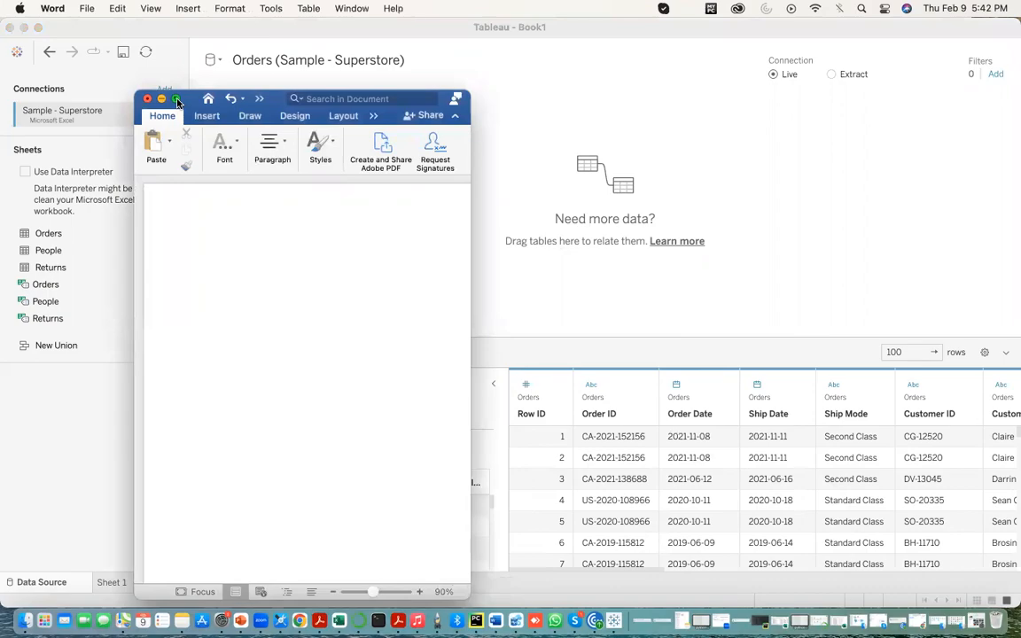
click(175, 98)
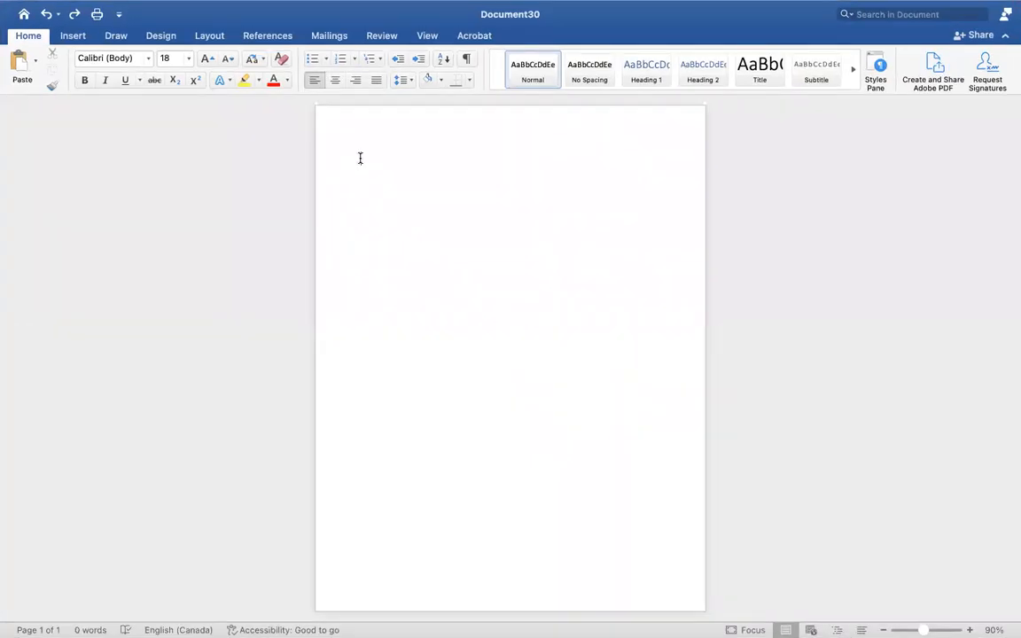
text(Live Coinnect)
key(BackSpace)
key(BackSpace)
key(BackSpace)
key(BackSpace)
key(BackSpace)
key(BackSpace)
text(nnection:)
- Below the heading, write "When data is refreshes frequently" and, on the following line, "Weekly, daily etc…"
key(Return)
text(When data is refreshes frequently )
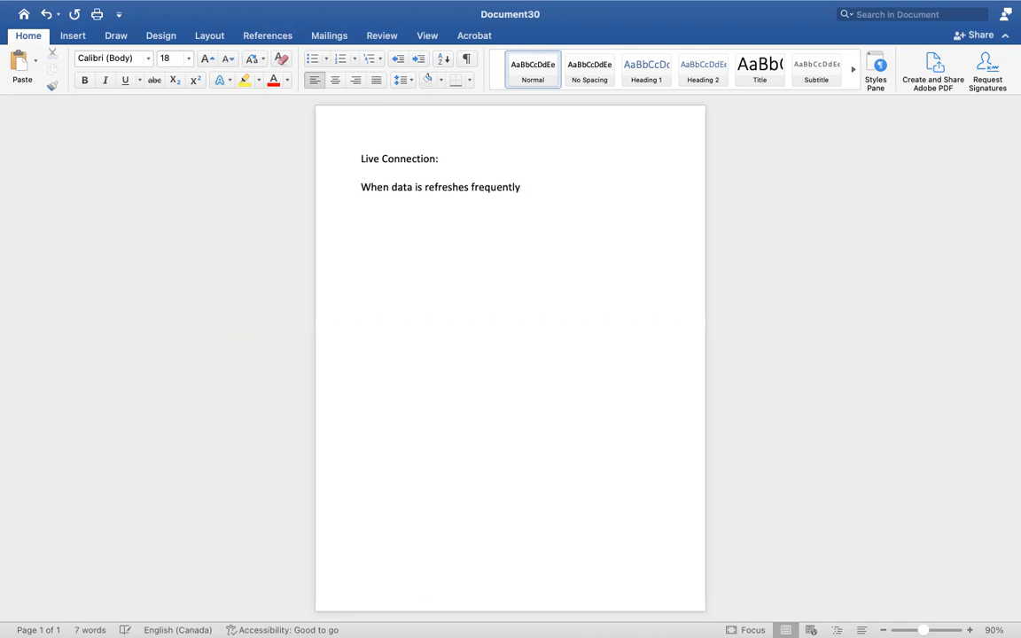
text(We)
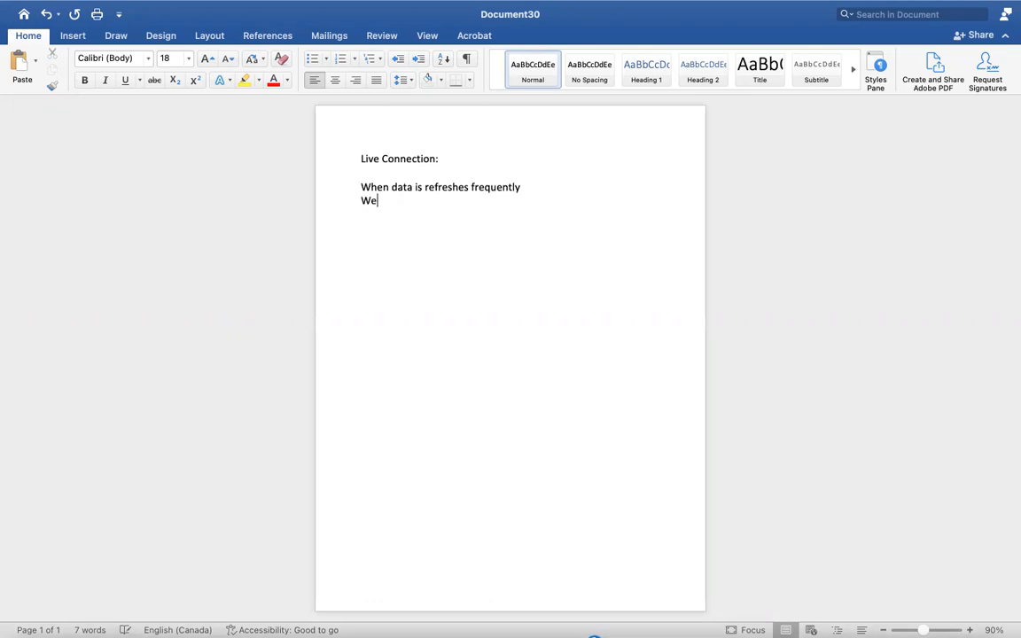
text(ekly,)
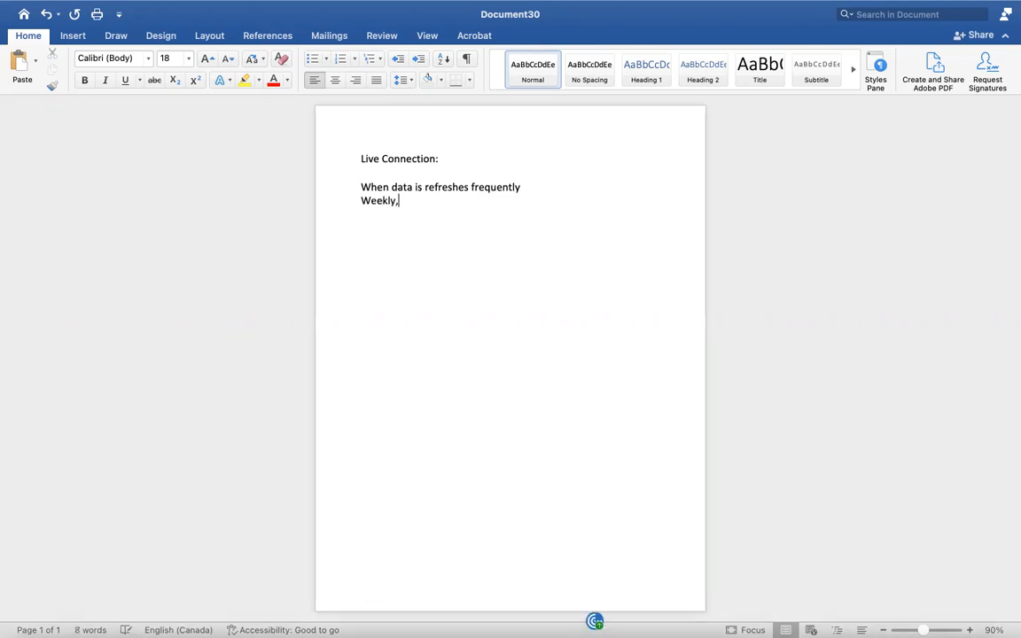
text( daily etc...)
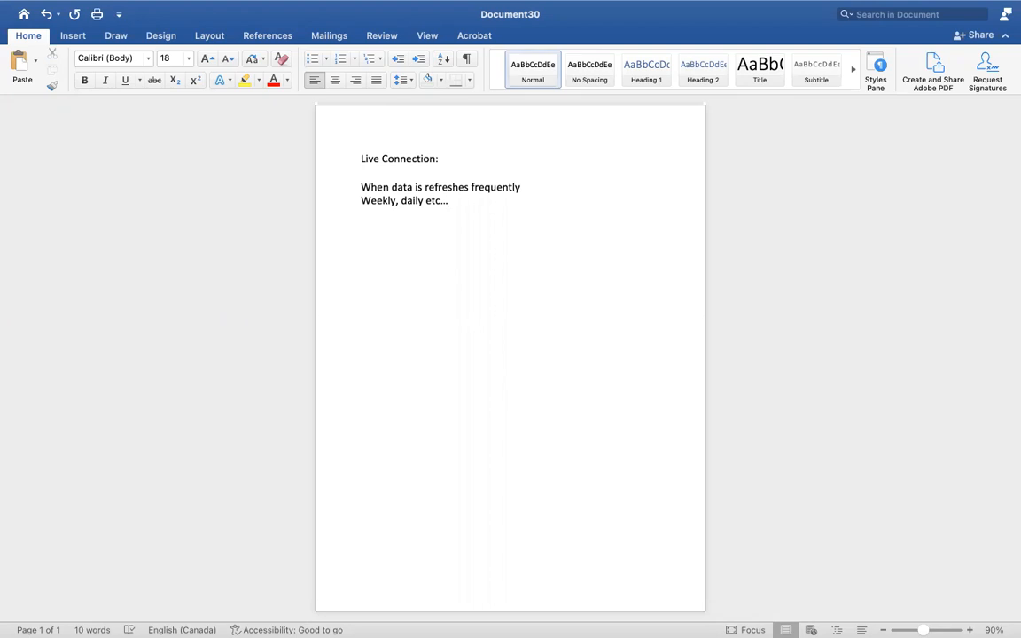
- Add the line "When we use live connection, files or work wont be saved automatically"
key(Return)
text(When we use live c)
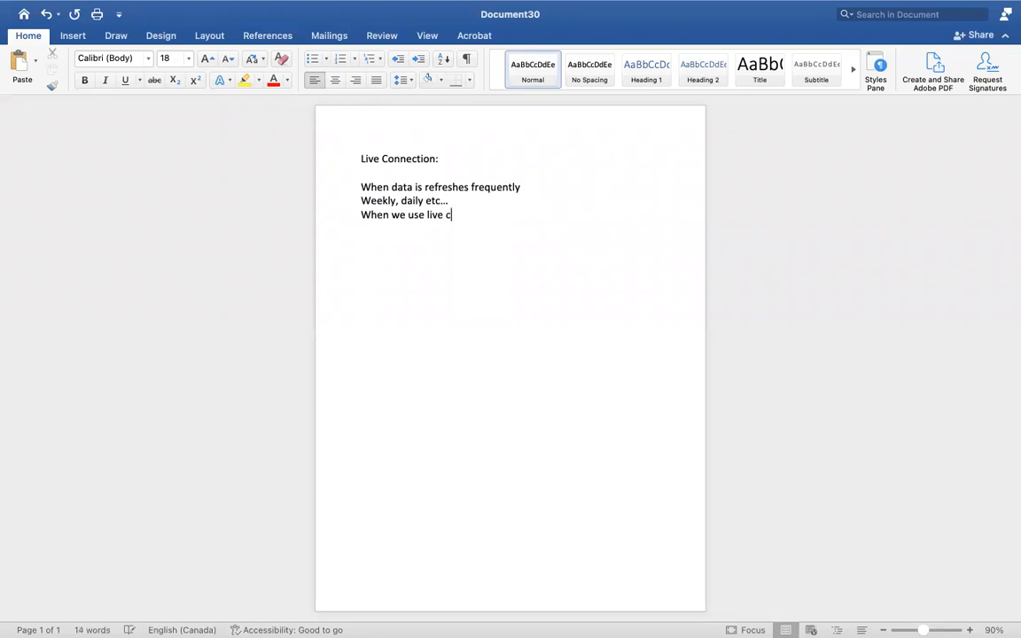
text(onnection, files or wor)
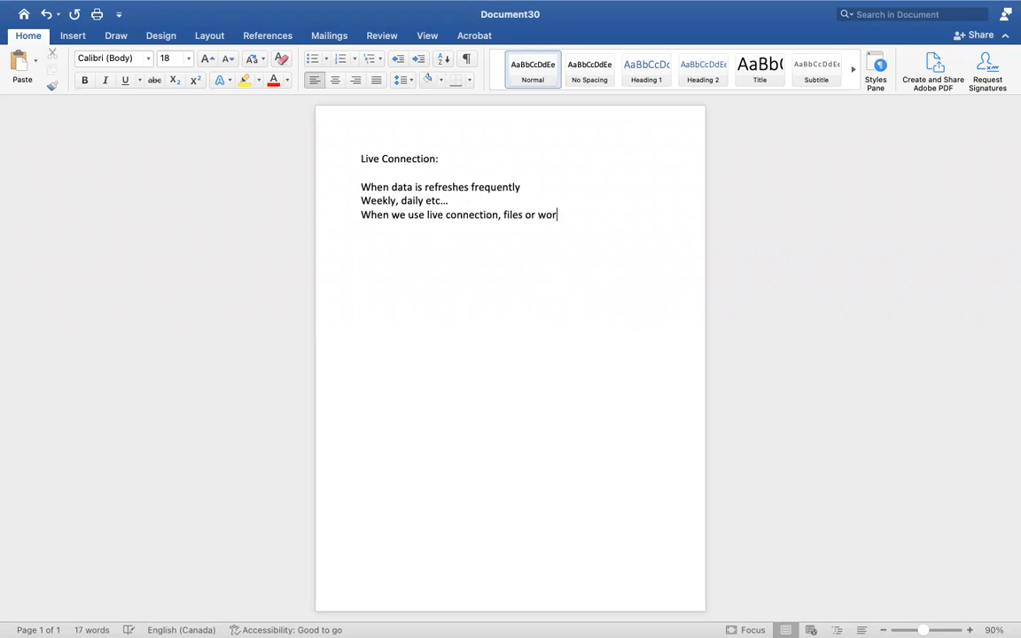
text(k wont be saev)
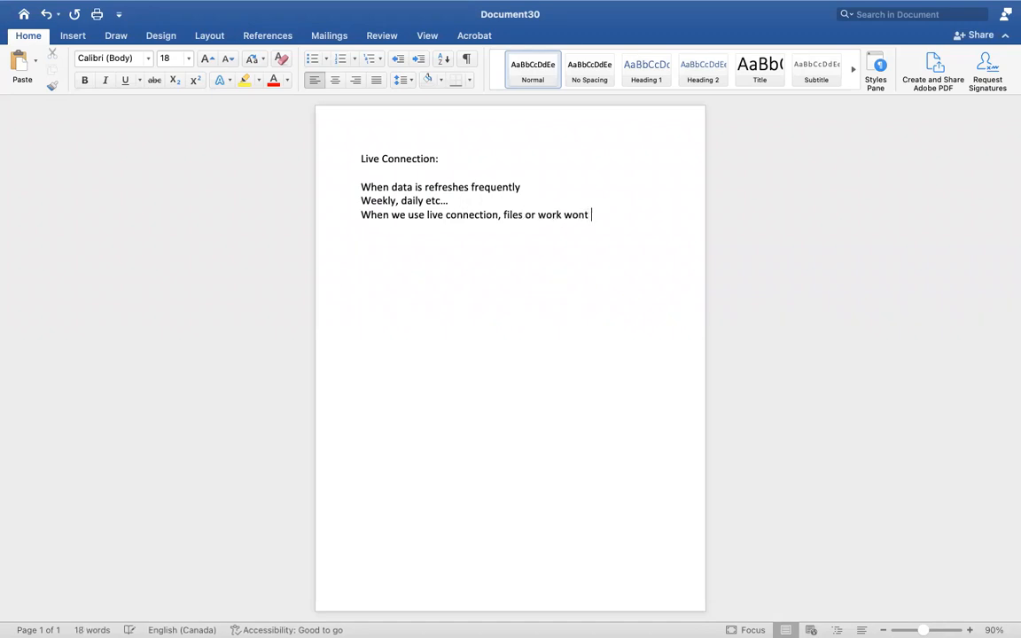
key(BackSpace)
key(BackSpace)
text(ved)
text( imm)
key(BackSpace)
key(BackSpace)
key(BackSpace)
text(automatic)
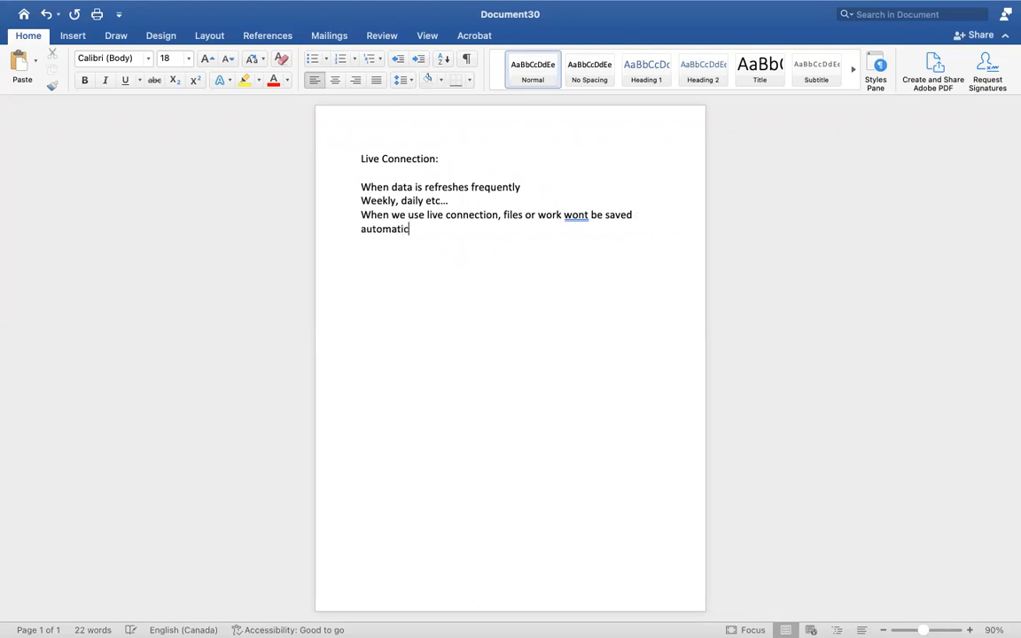
text(ally)
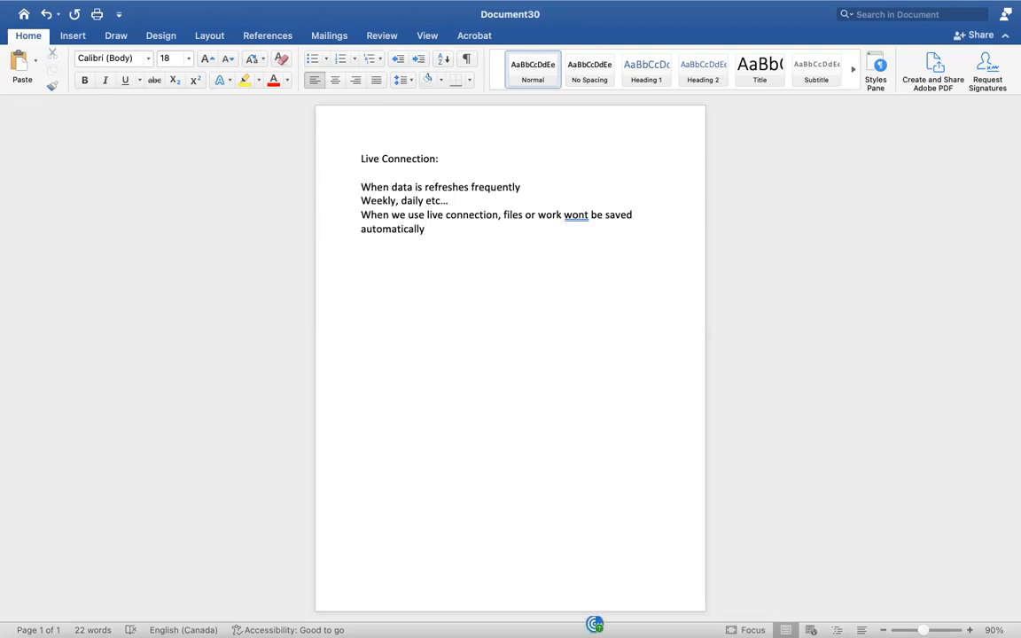
- Take the notes document out of full screen and put its window away to return to Tableau
mouse_move(16, 3)
click(44, 33)
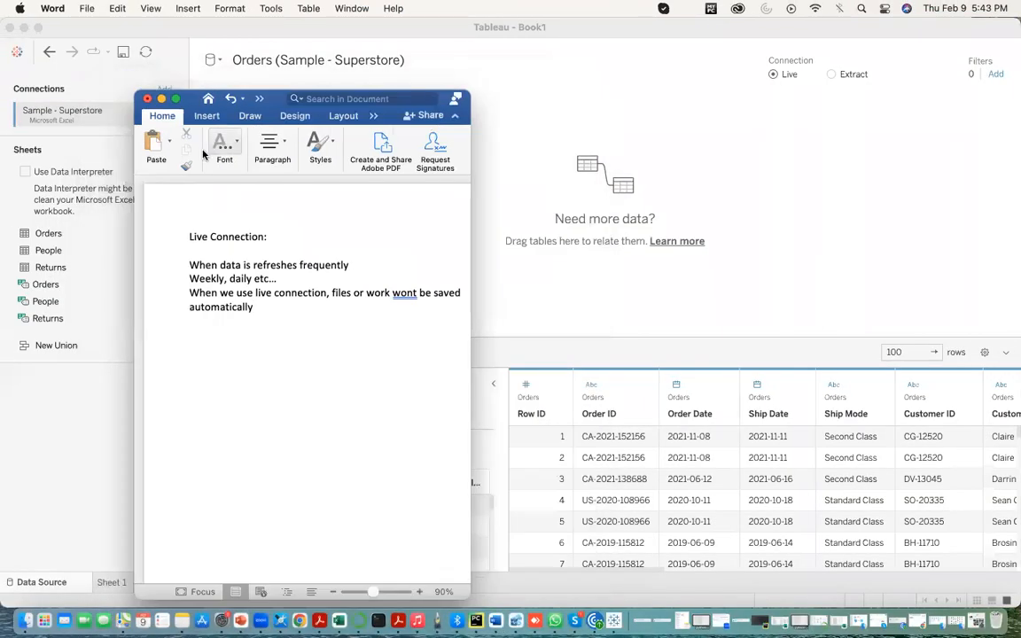
click(146, 87)
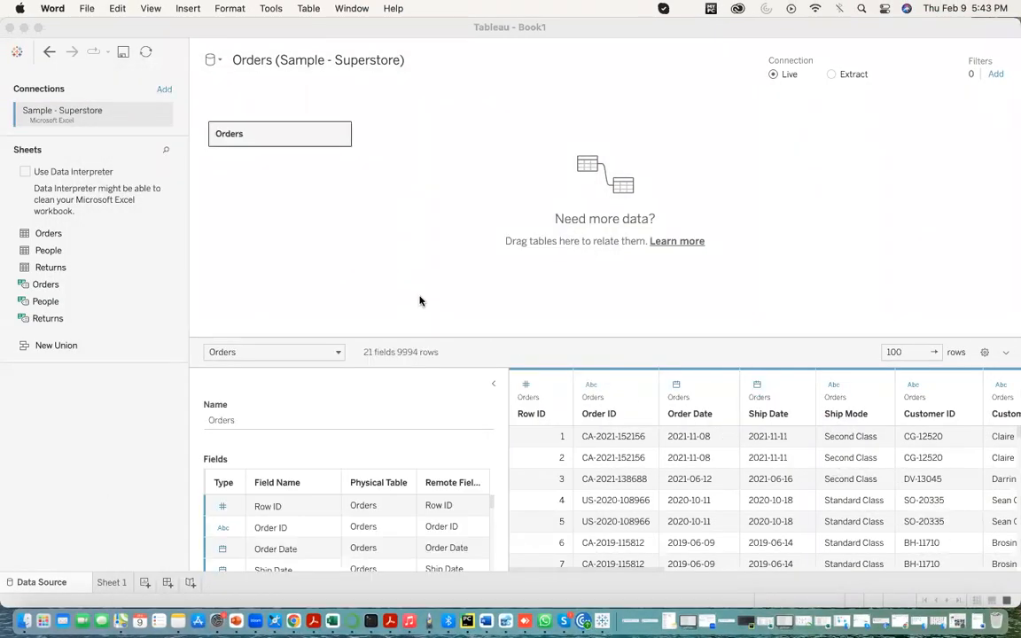
- Build a bar chart in Sheet 1 with Category on Rows and Sales on Columns
click(110, 582)
drag(61, 164, 400, 106)
drag(398, 103, 400, 102)
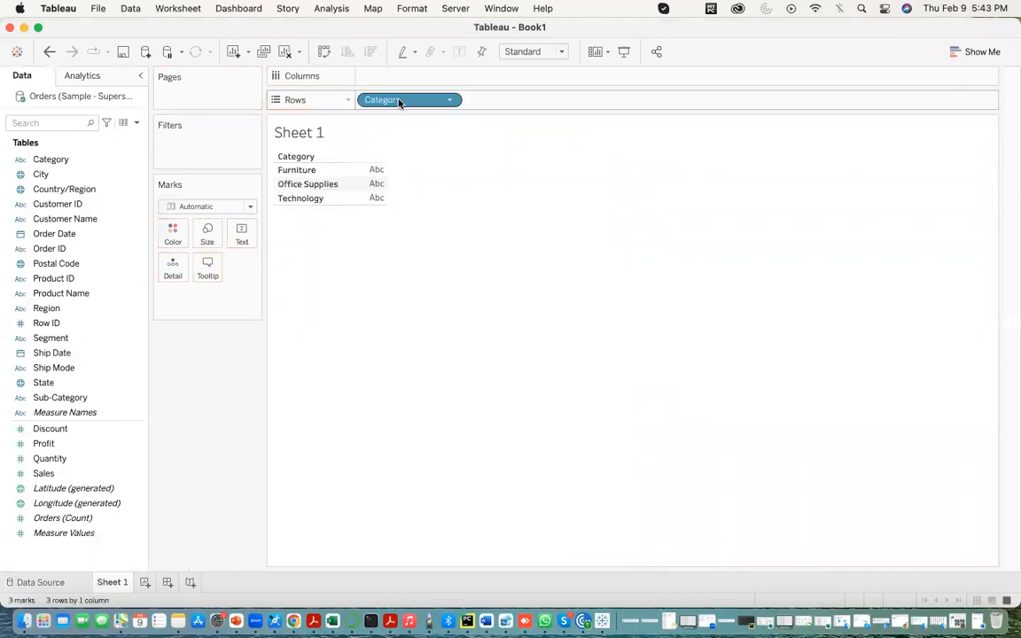
click(89, 446)
drag(55, 475, 388, 84)
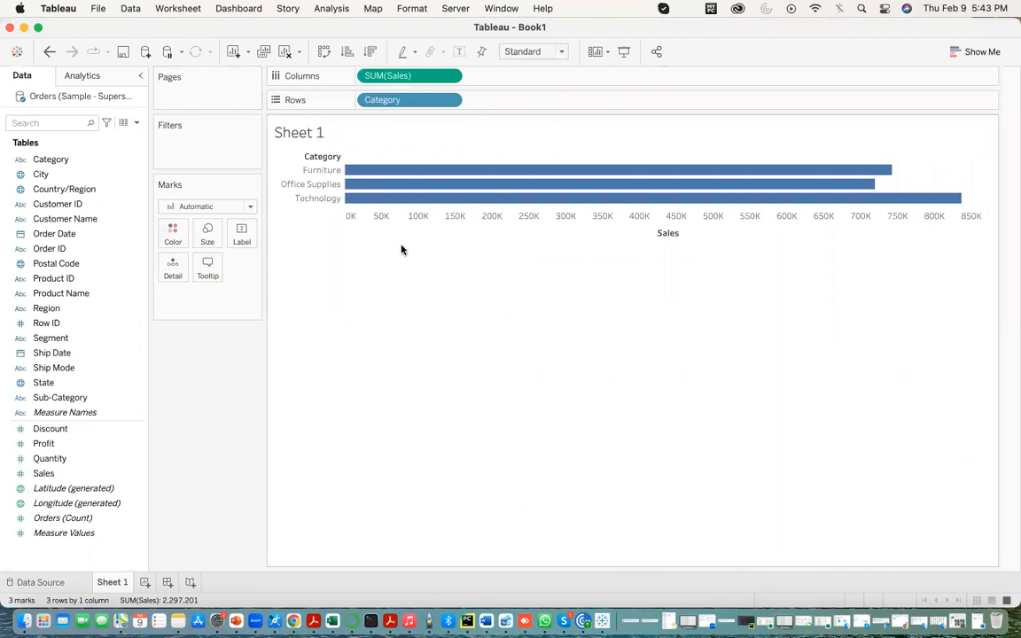
- Start closing the workbook, but cancel when asked to save the changes
click(9, 27)
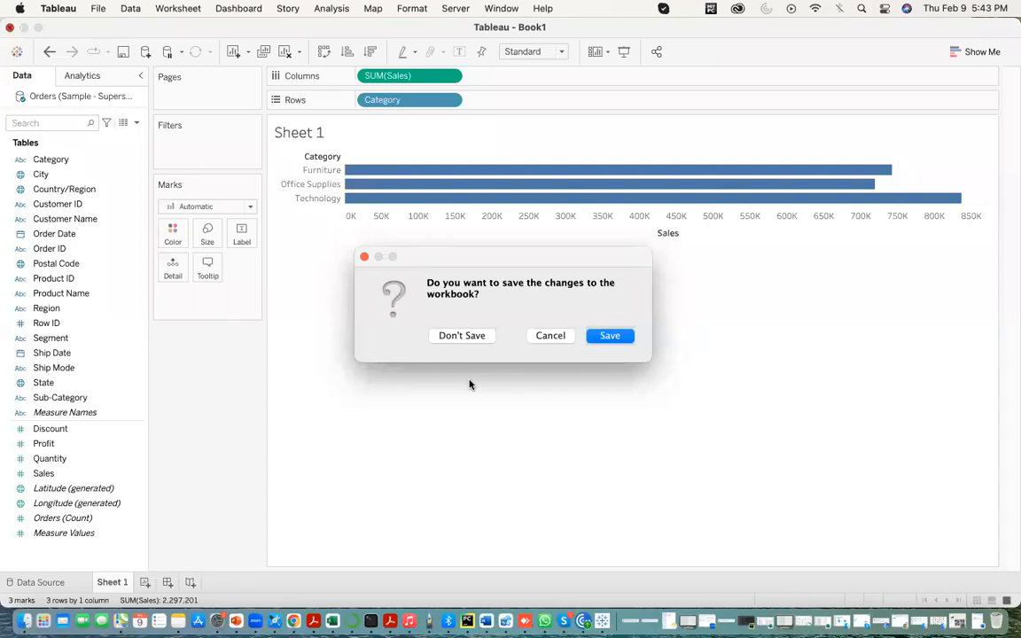
click(551, 337)
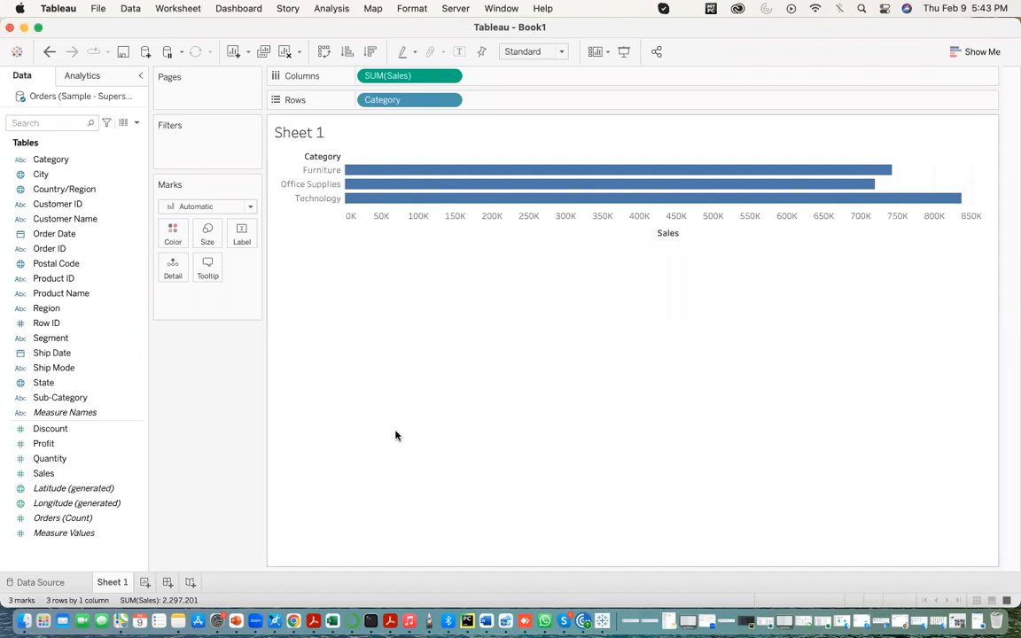
- Set the Orders connection to Extract and go to Sheet 1, cancelling the saving of the extract file
click(50, 584)
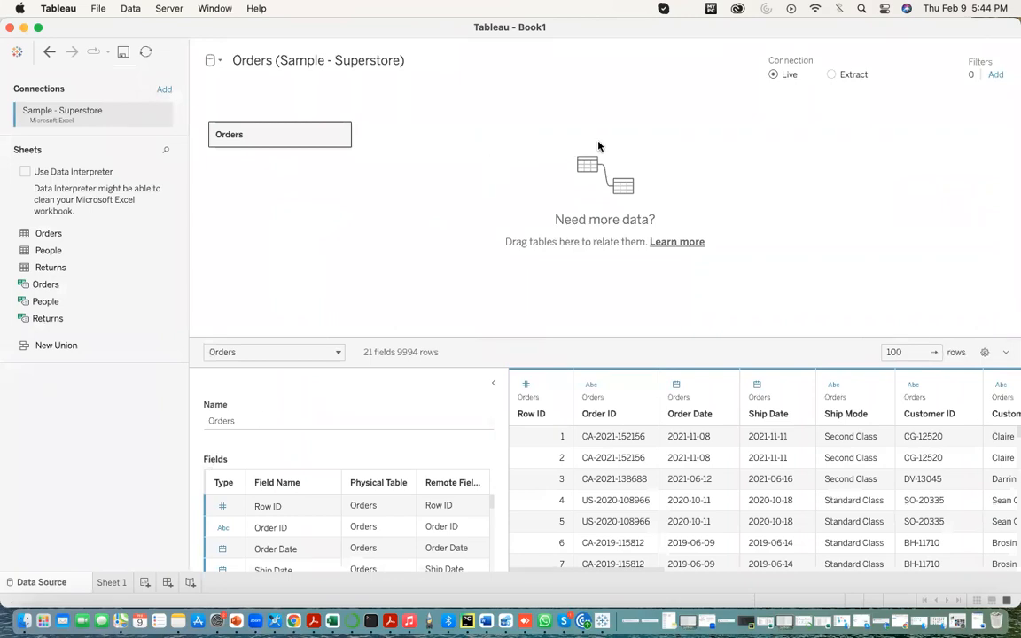
click(832, 75)
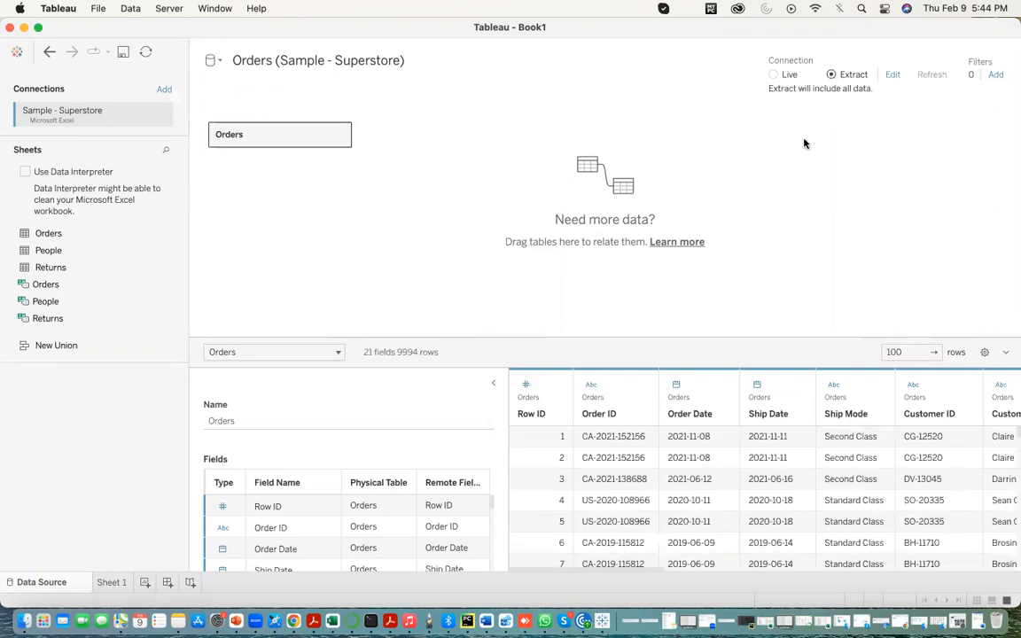
click(108, 585)
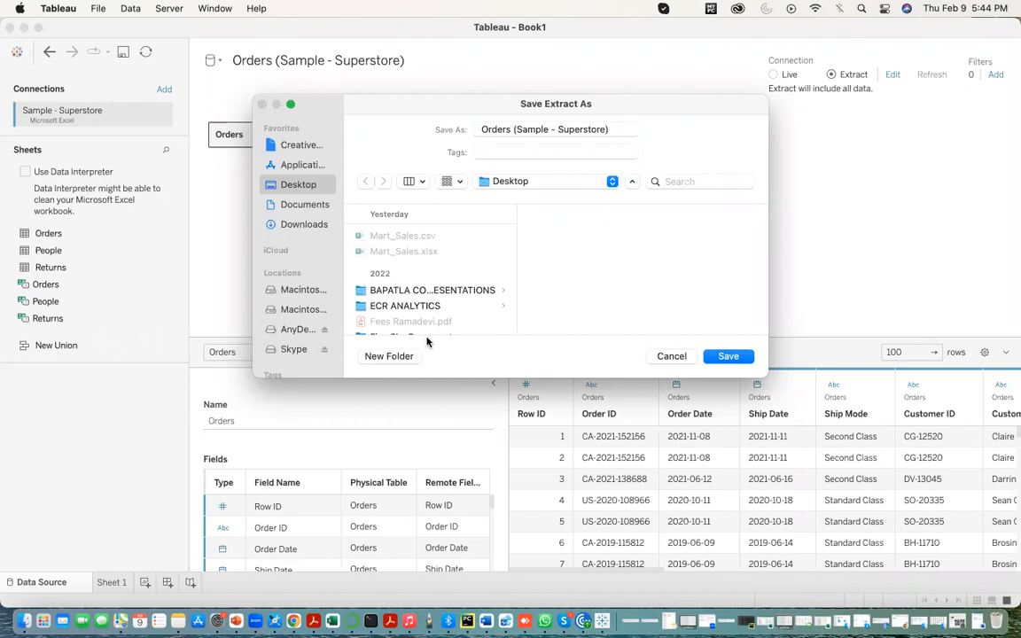
click(671, 356)
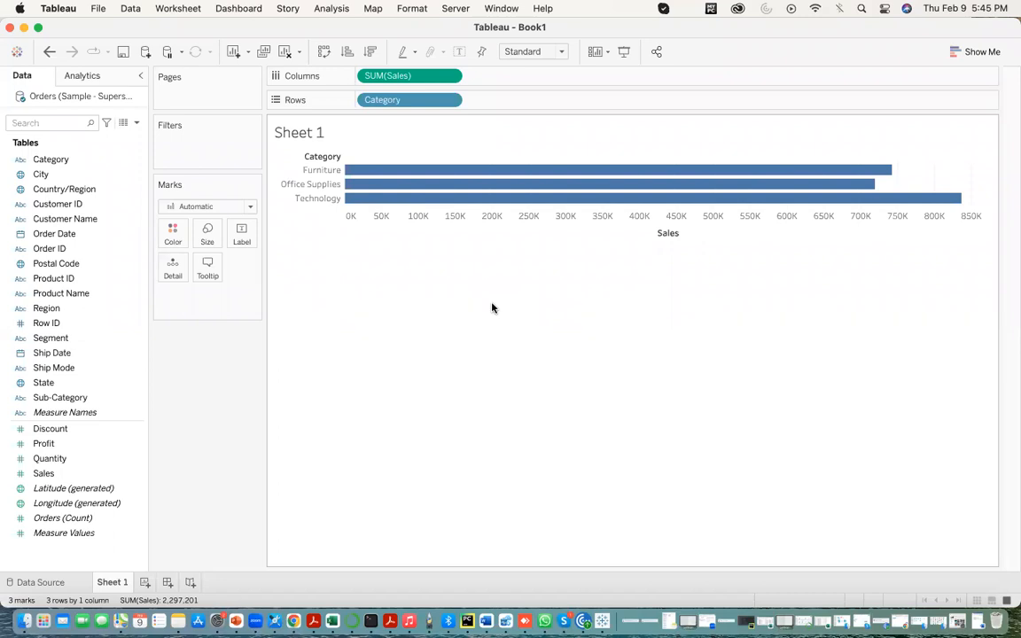
- Switch back to the Word notes in full screen and begin a paragraph below them with "Tableau…datasource", leaving blank lines between
click(484, 618)
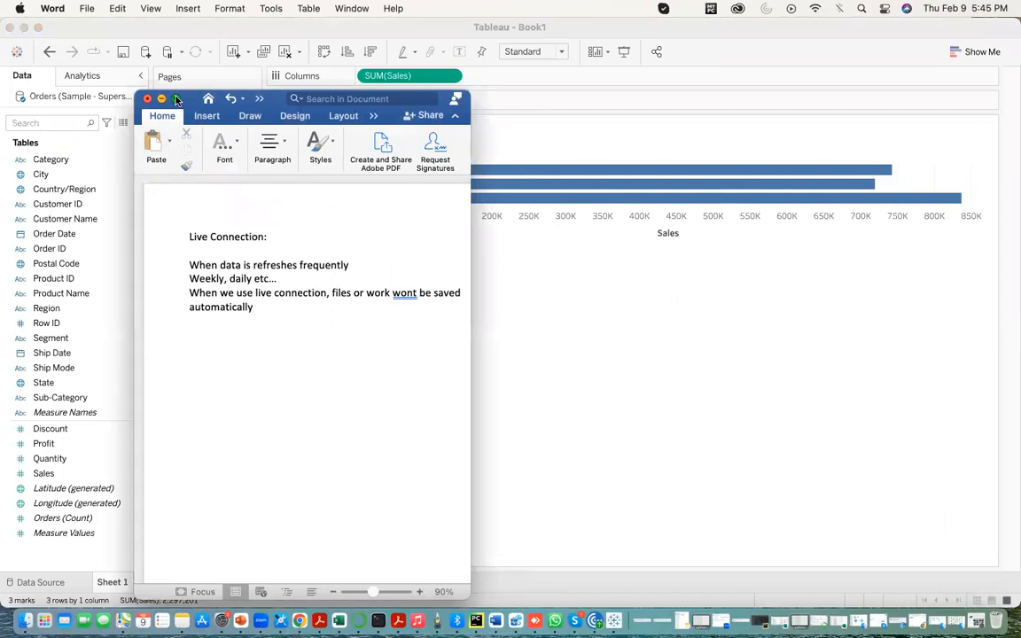
click(176, 99)
key(Return)
key(Return)
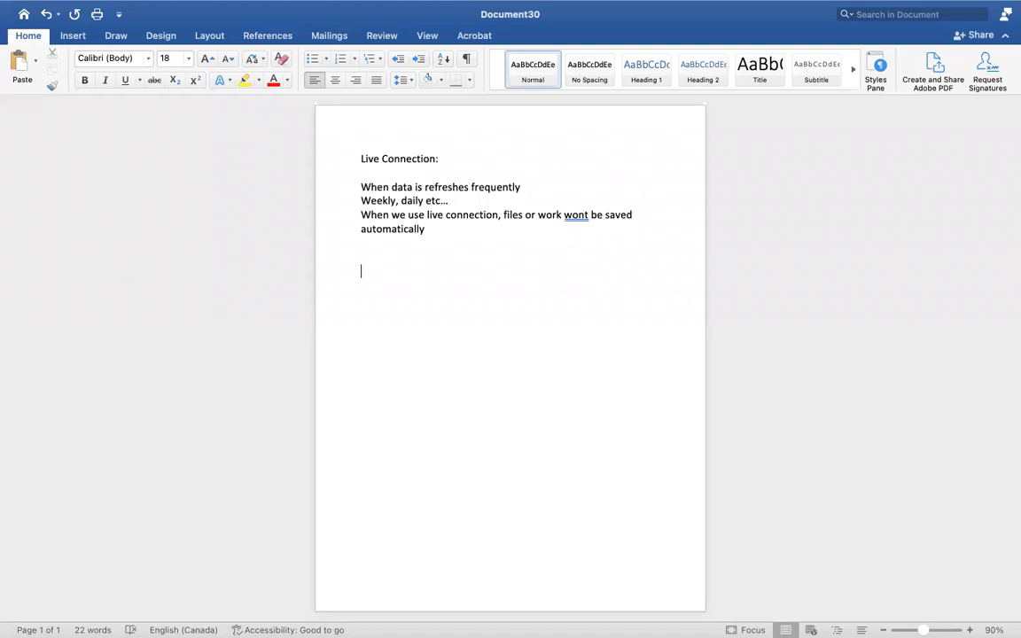
text(tablea)
text(u)
text(...data)
text(sou)
text(rce)
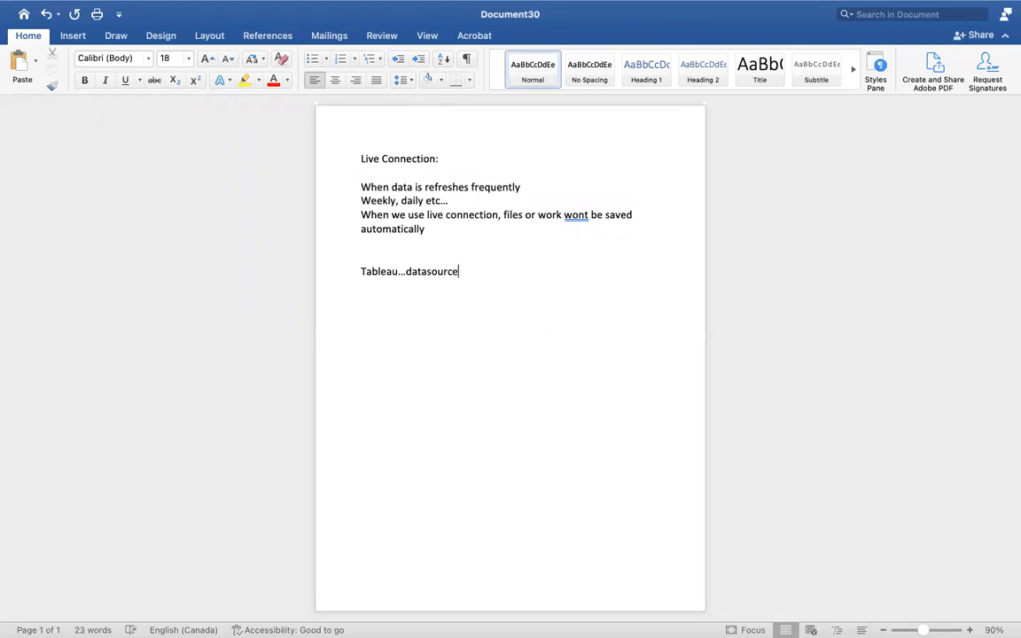
text(..snapshot...TDe)
- Continue the Tableau line with "..snapshot…TDE(tableau data engine"
key(BackSpace)
text(E(atb)
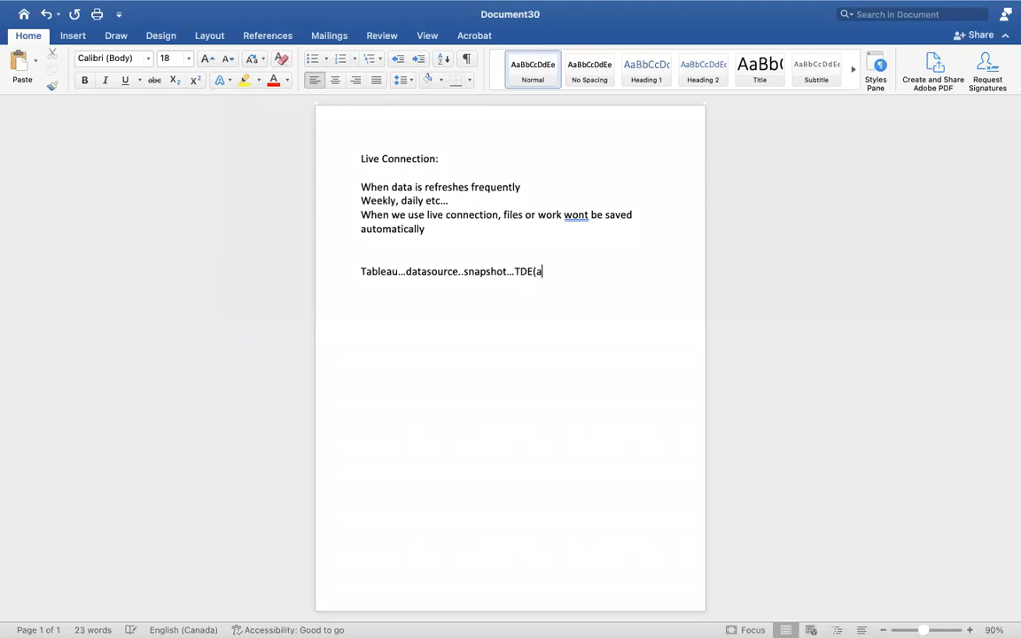
key(BackSpace)
key(BackSpace)
key(BackSpace)
text(tableau data engines))
key(BackSpace)
key(BackSpace)
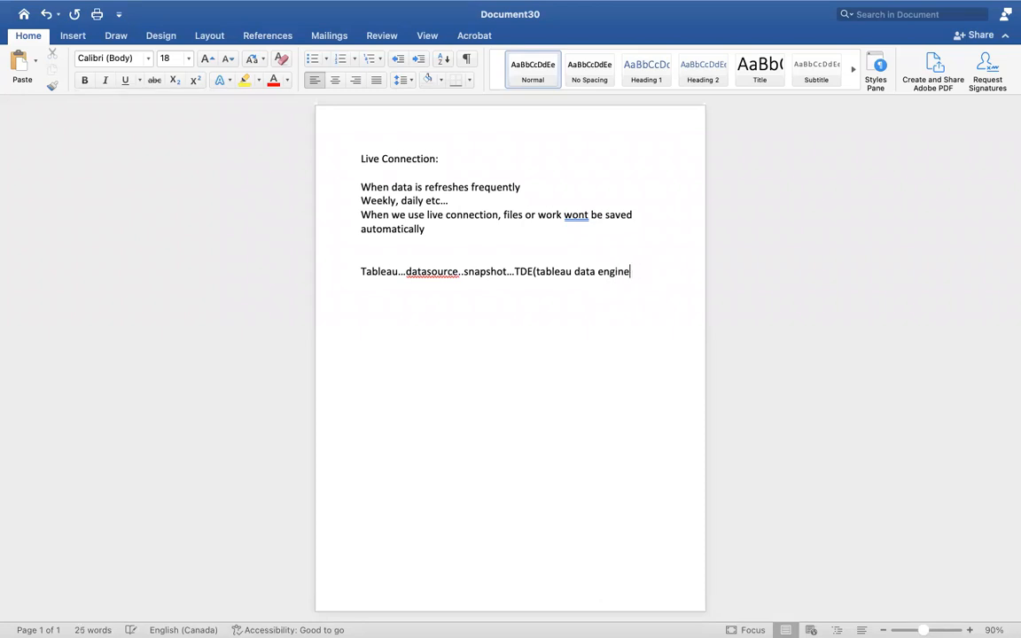
- Close the parenthesis and finish the note with "… reads the file and saves it"
text())
text(... rea)
text(ds the fil)
text(e and saves )
text(it)
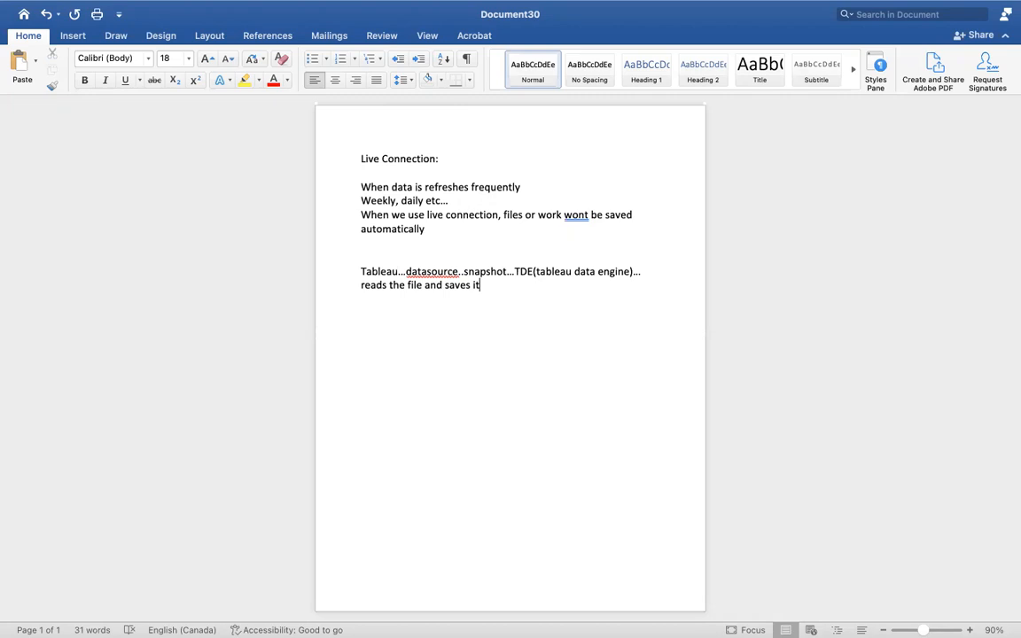
- Extend the Tableau note with "..... .tde—2018" and start a new line below it
text(.....)
text(.tde--2018)
key(Return)
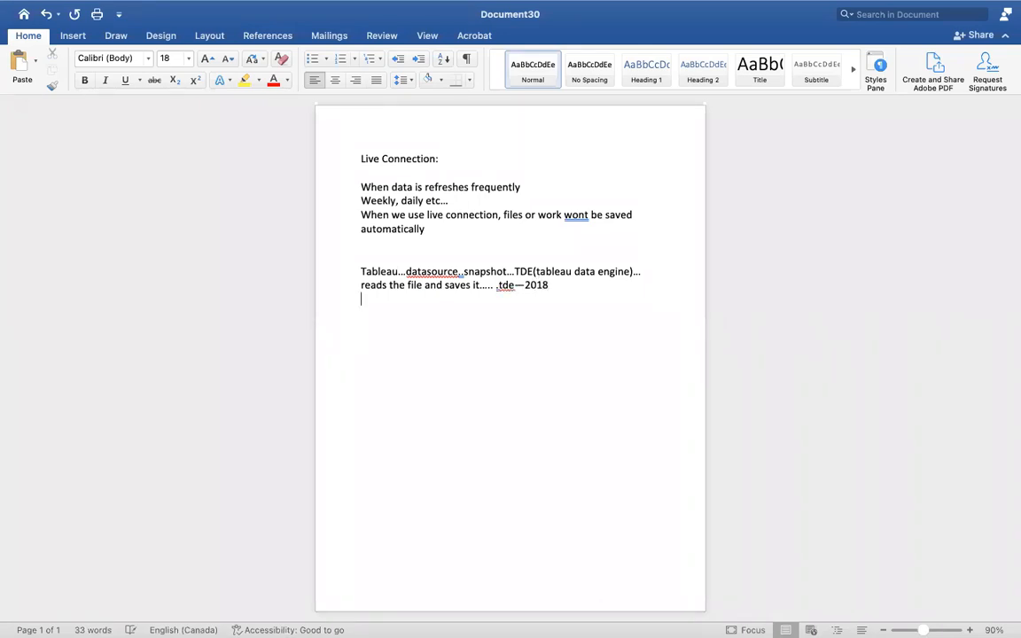
- Write ".hyper file(Twbx)" on the new line of the notes
text(.hyper file)
text((Twbx))
drag(437, 298, 409, 303)
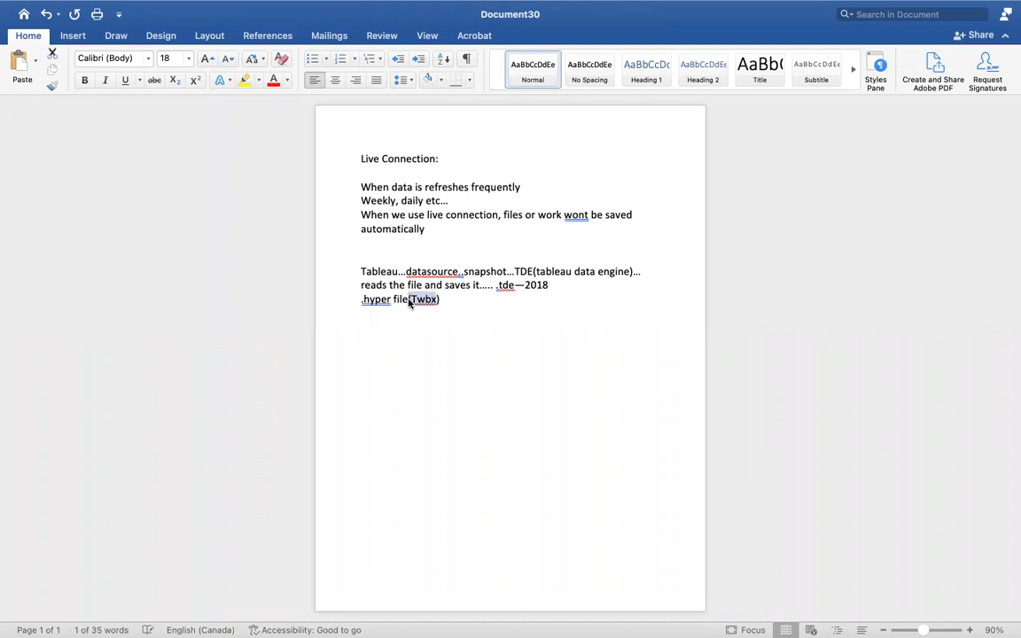
click(416, 301)
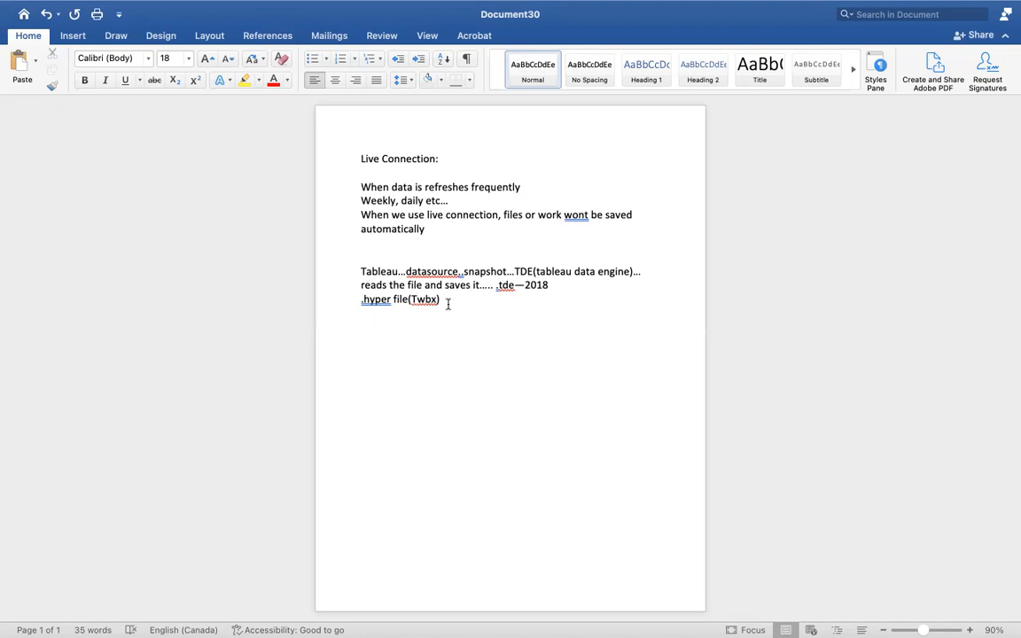
- Insert a table with two columns and six rows below the .hyper line, leaving a blank line between
key(Return)
key(Return)
click(74, 35)
click(101, 62)
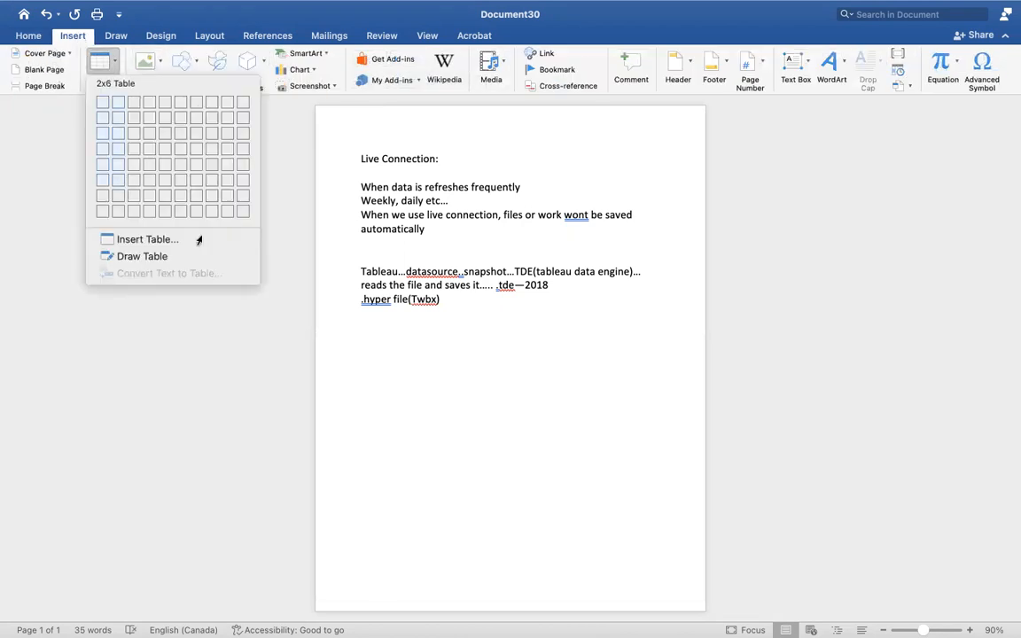
click(122, 185)
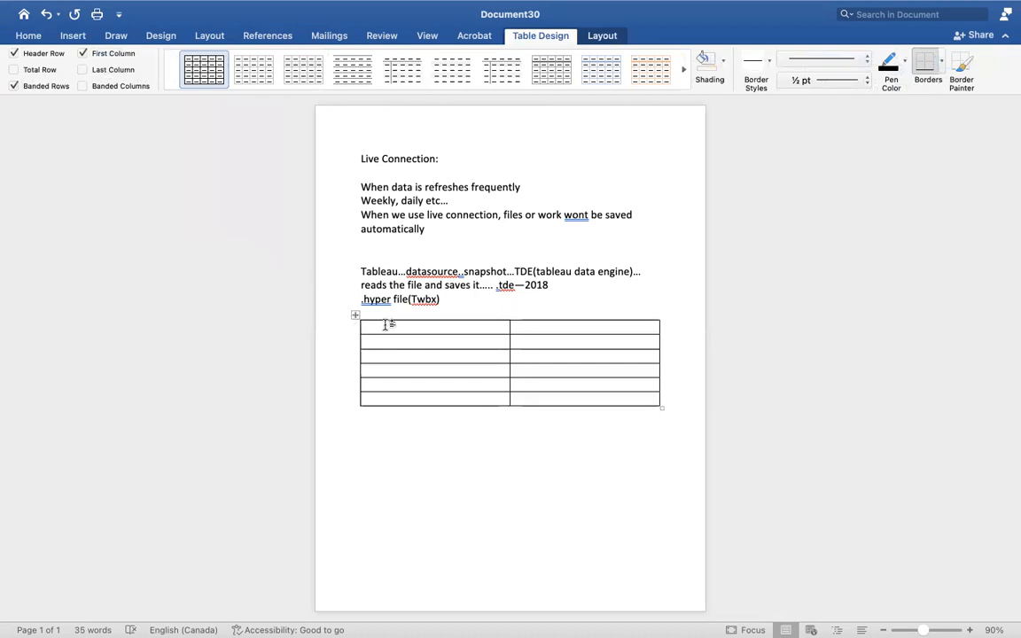
- Head the table columns "Live Connection" and "Extract Connection", and enter "Default" in the first row under Live Connection
text(Live Connectio)
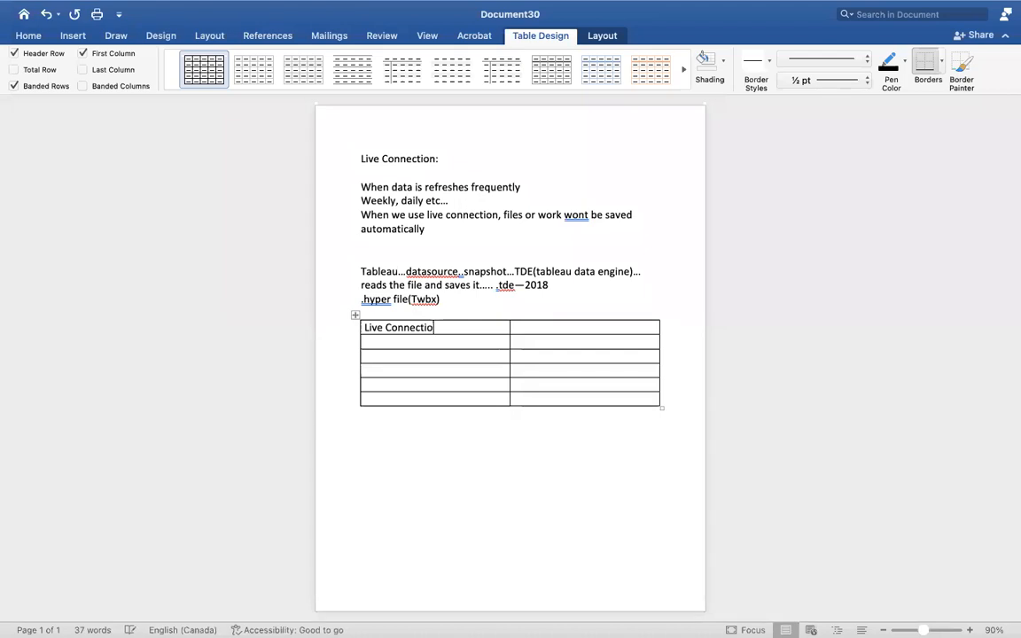
text(n)
click(575, 325)
text(Extract Connec tion)
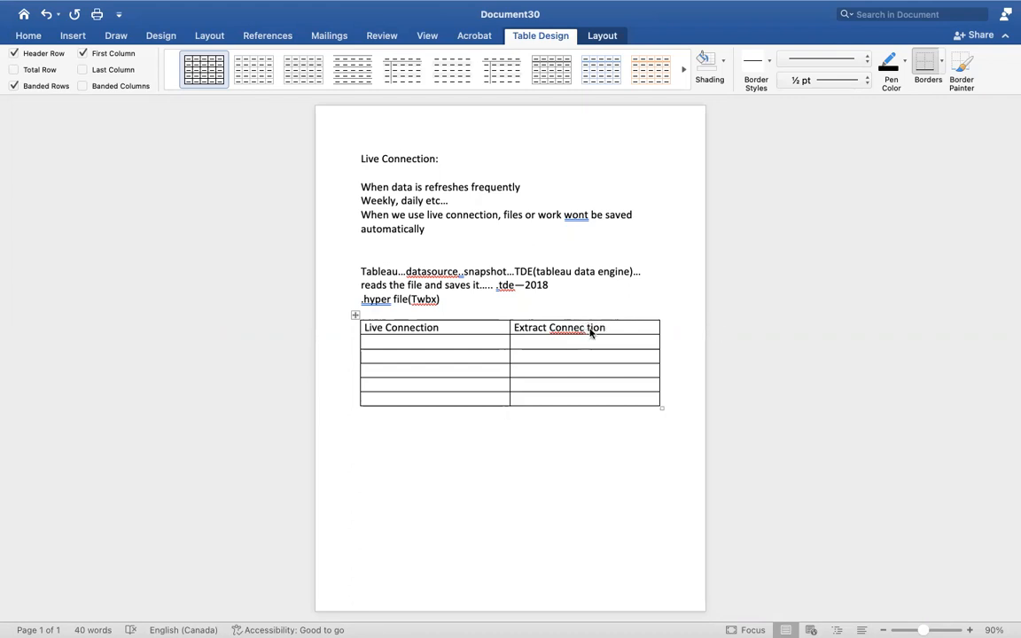
key(BackSpace)
text(Default)
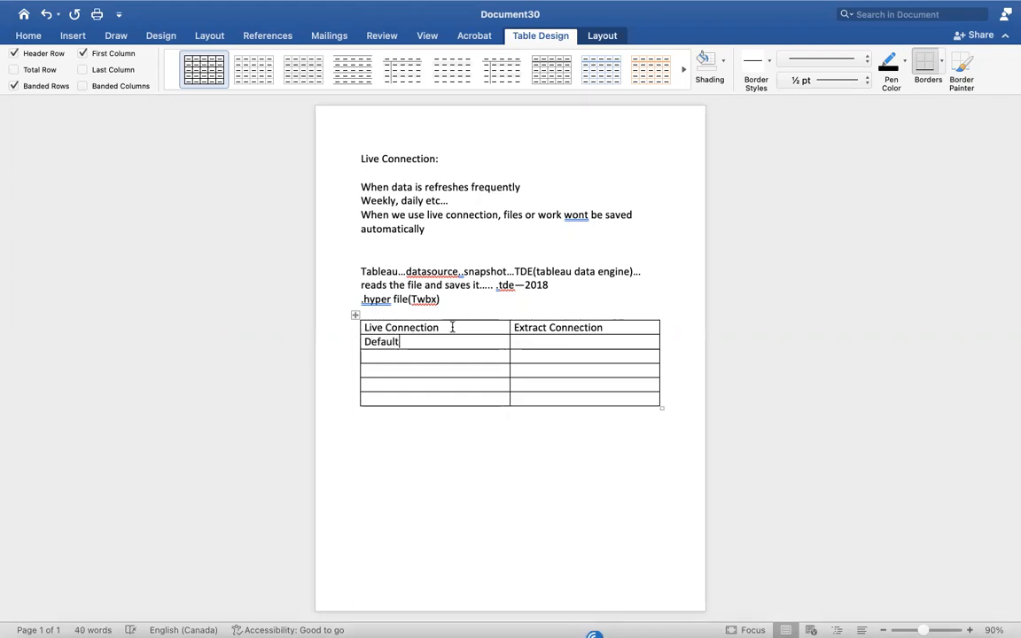
- Make the table headings "Live Connection" and "Extract Connection" bold
drag(452, 327, 362, 328)
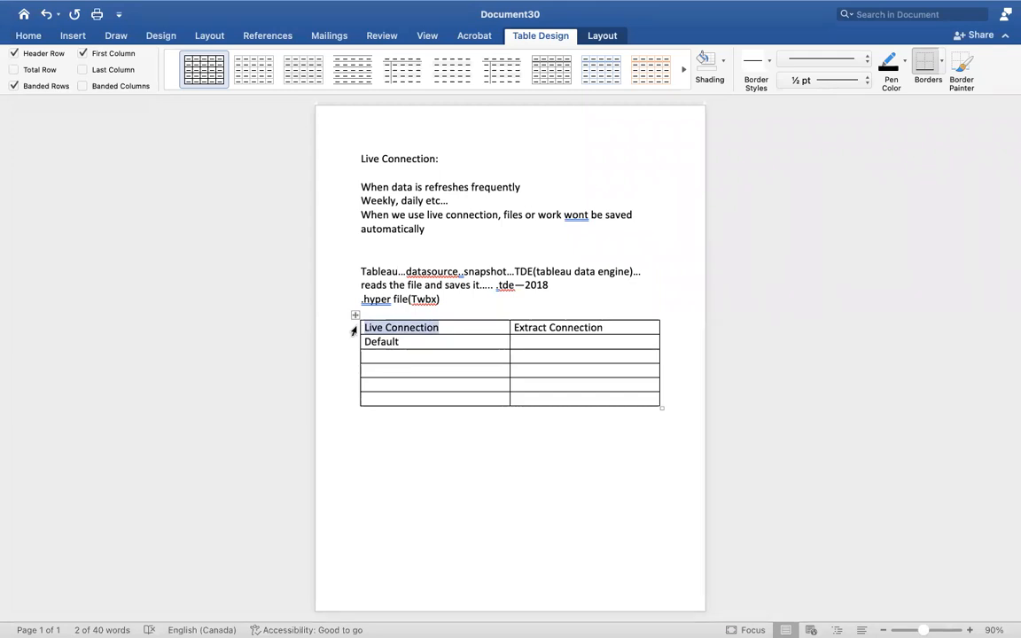
key(super+b)
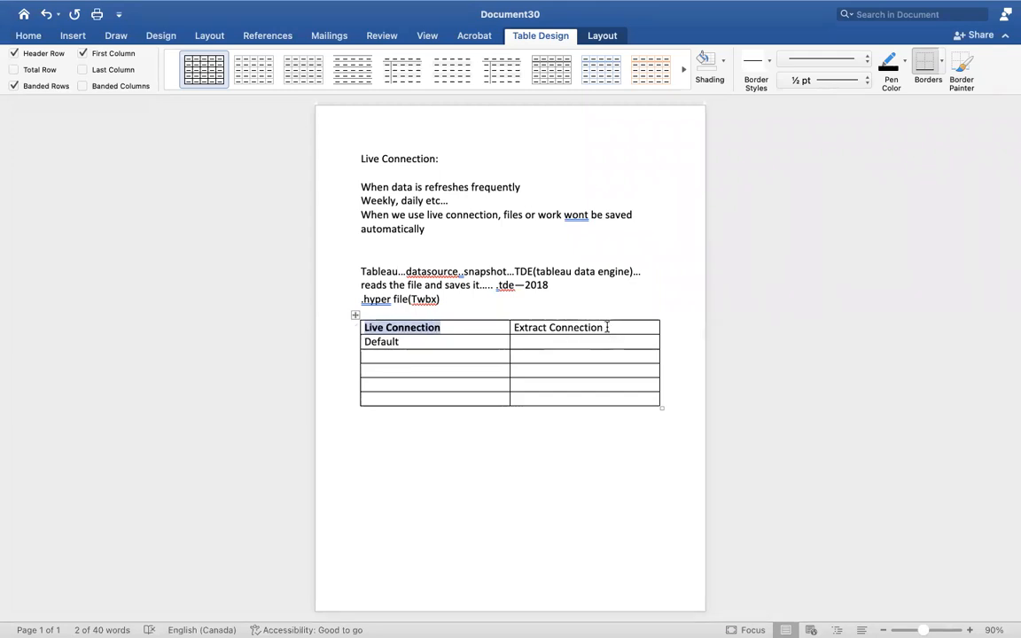
drag(606, 326, 520, 321)
key(super+b)
click(585, 325)
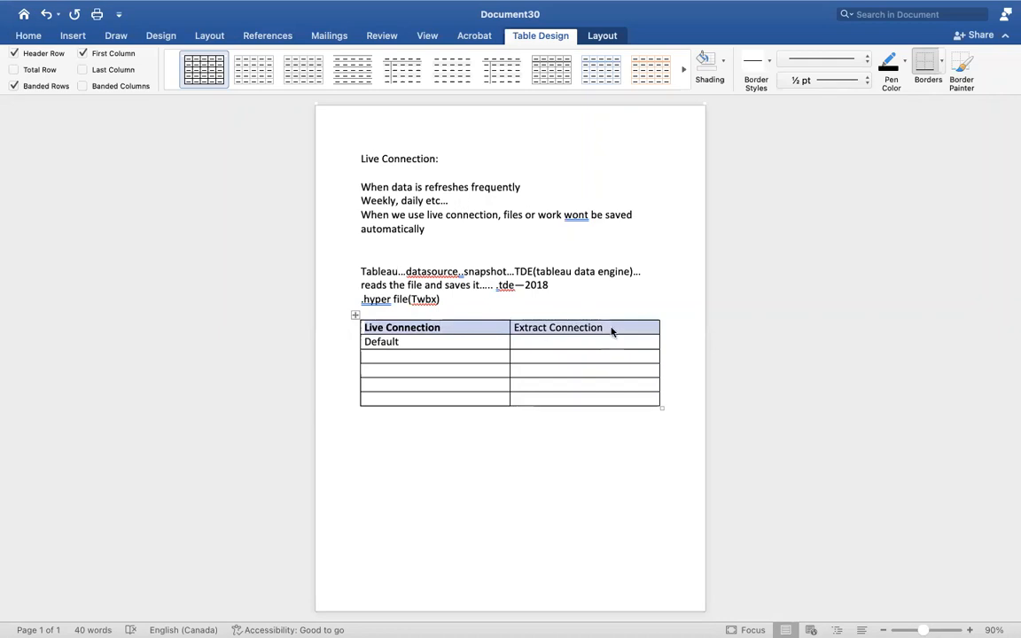
drag(612, 330, 516, 327)
key(super+b)
- Enter "Not a default connection" under Extract Connection, beside "Default"
click(519, 337)
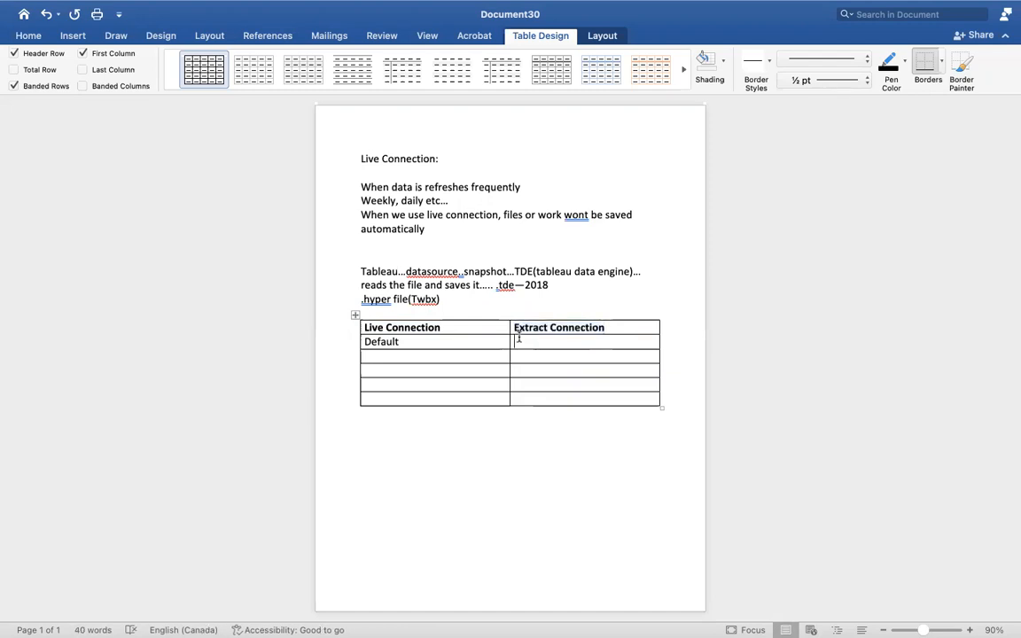
click(29, 37)
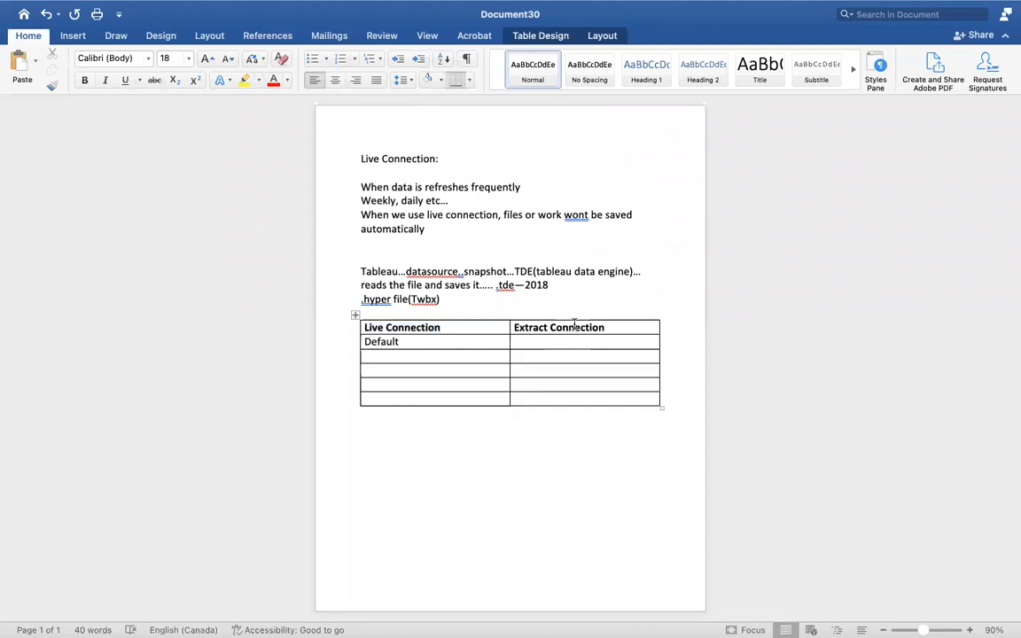
text(Not a defau)
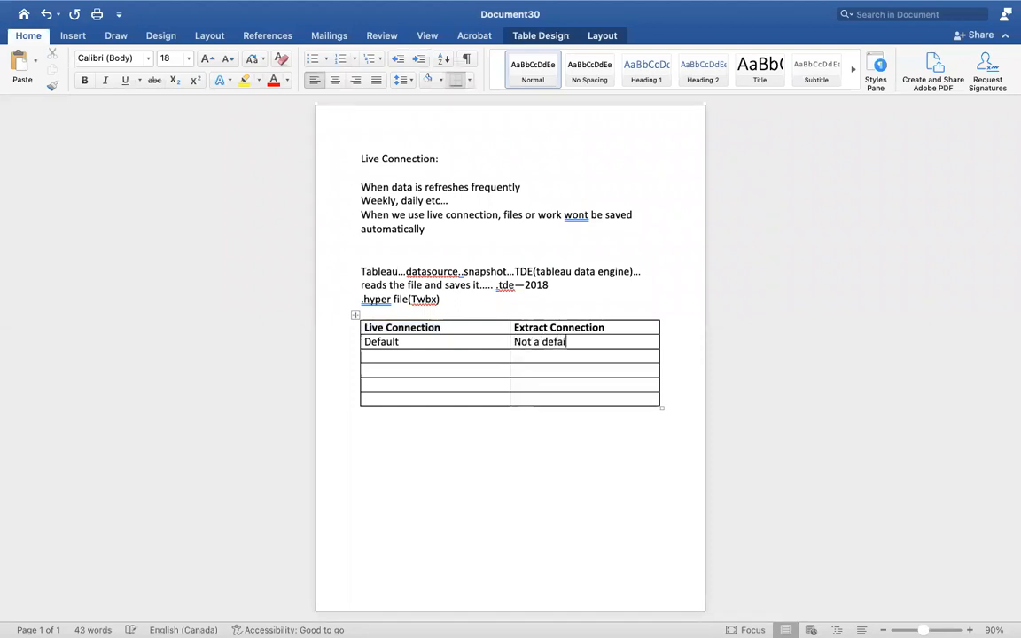
text(lt connection)
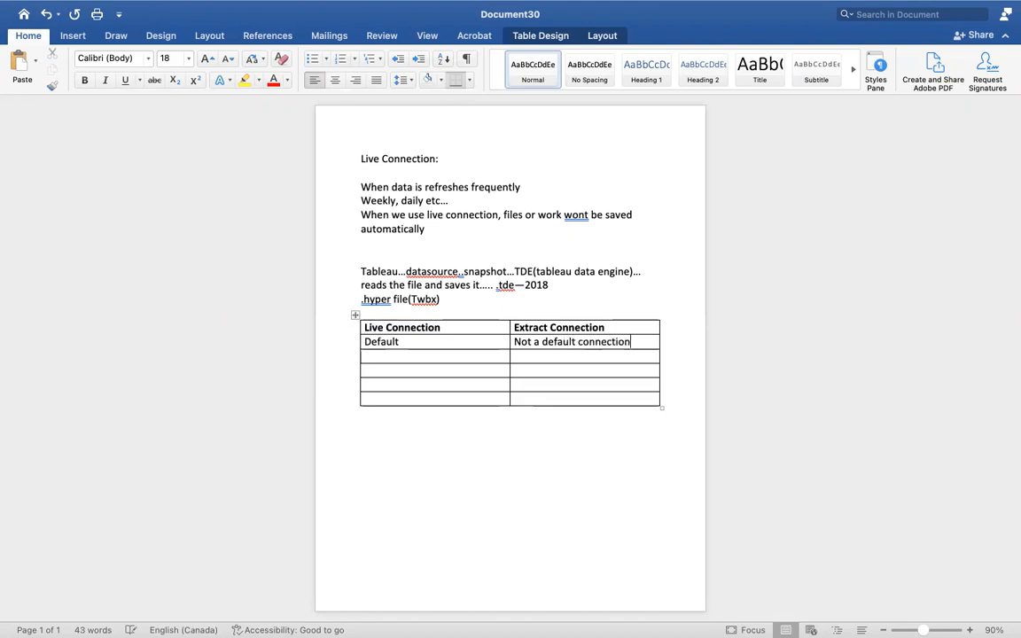
- Fill the row below "Default" with "Work is not saved automatically" for live and "Saved" for extract
click(393, 356)
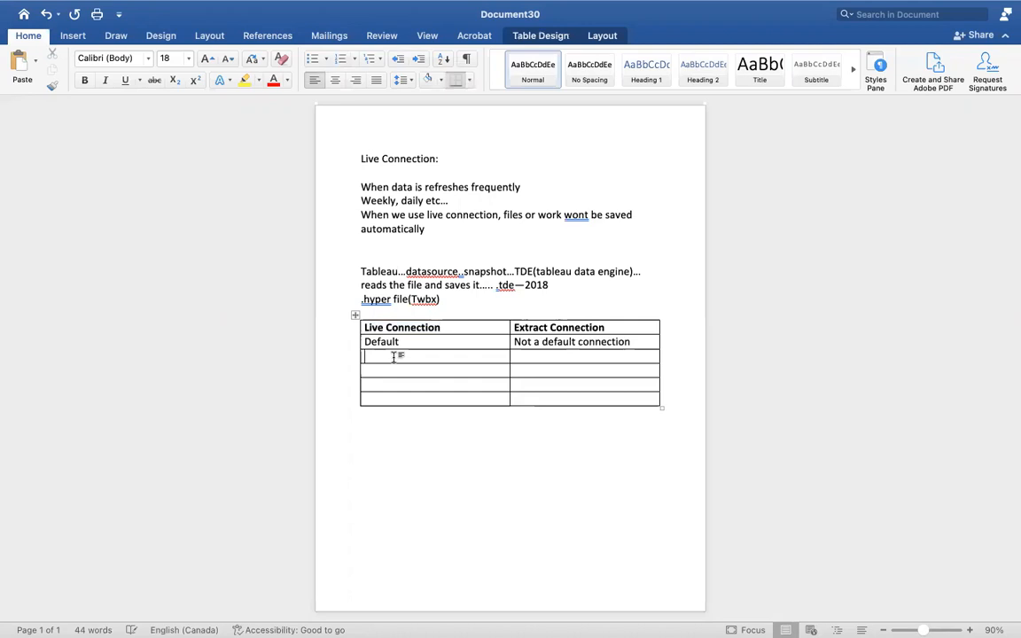
text(Work is not saved aut)
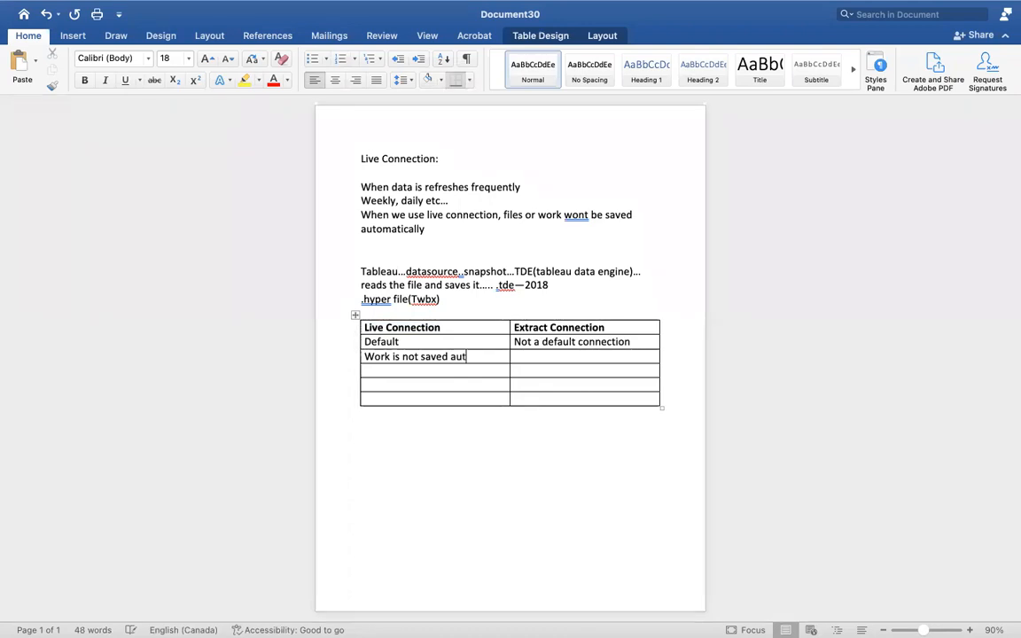
text(omatcall)
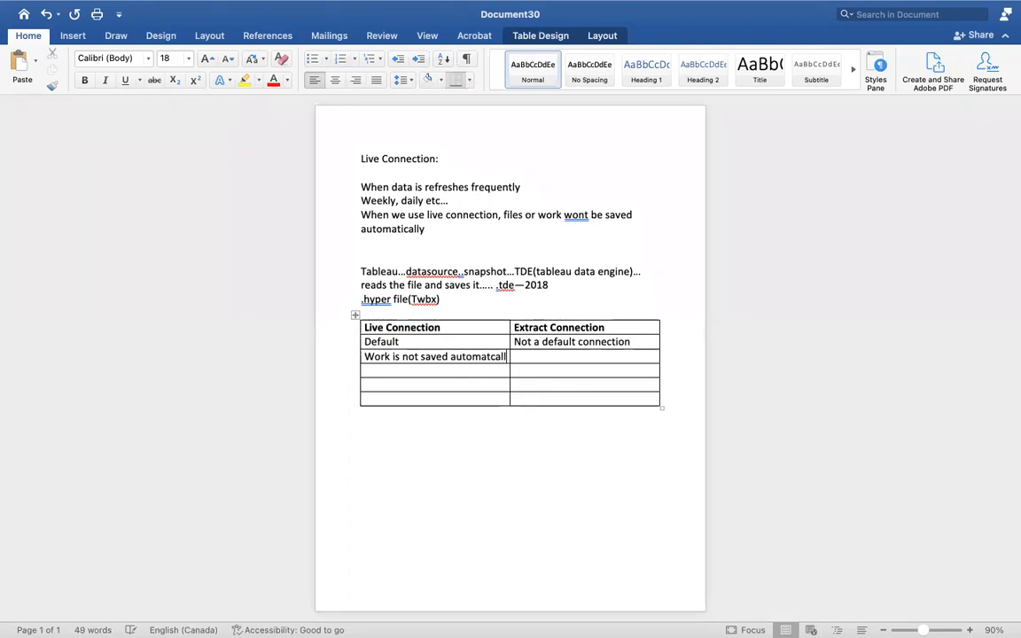
key(BackSpace)
key(BackSpace)
key(BackSpace)
text(tically)
text(Saved)
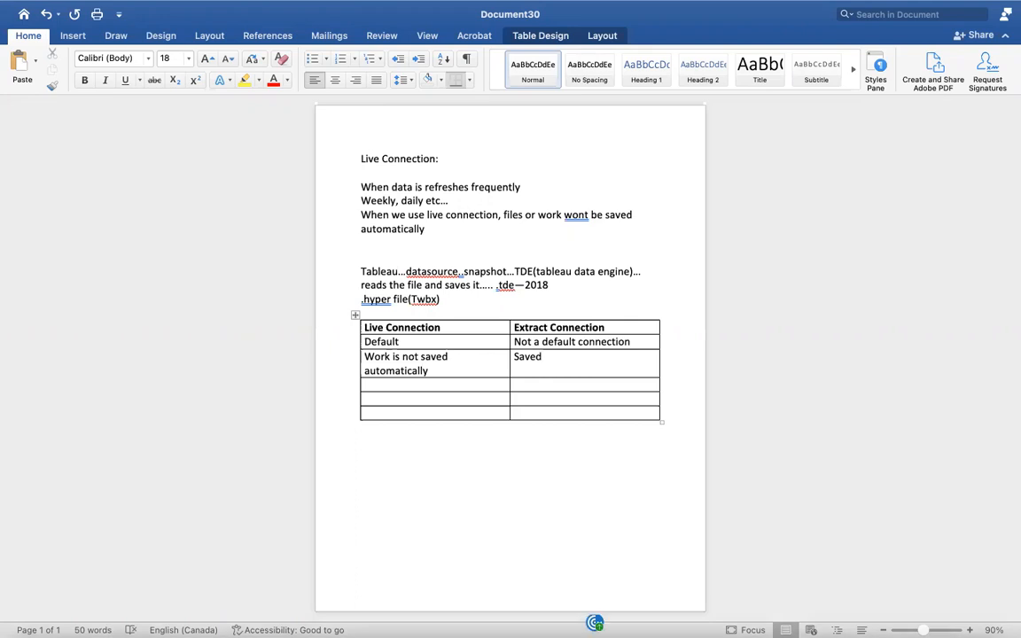
- Fill the following row with "Used only when data is refreshing frequently" for live and "Opp" for extract
click(394, 383)
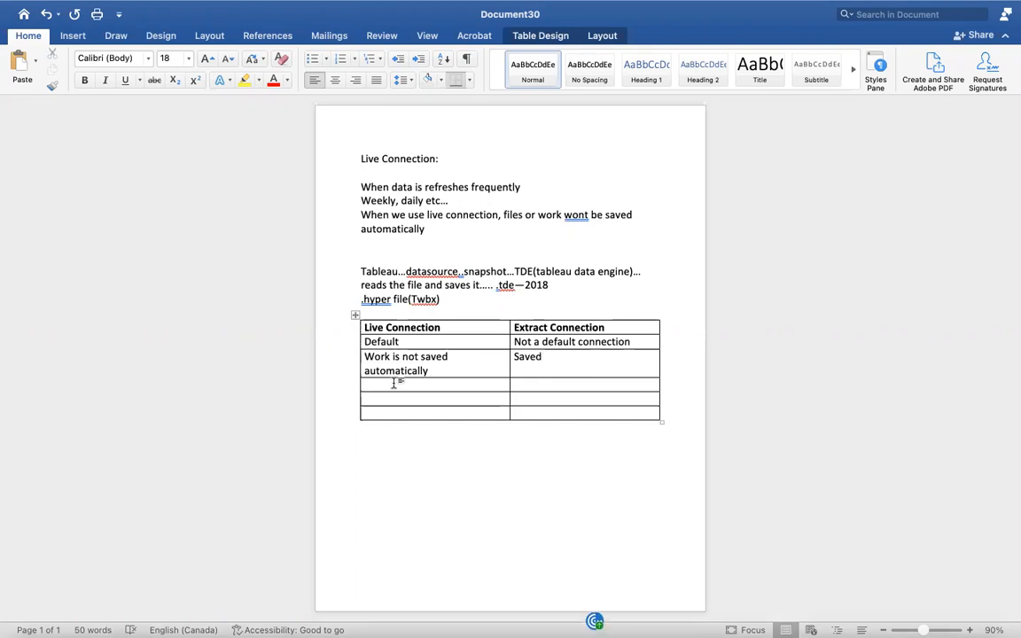
text(Used o)
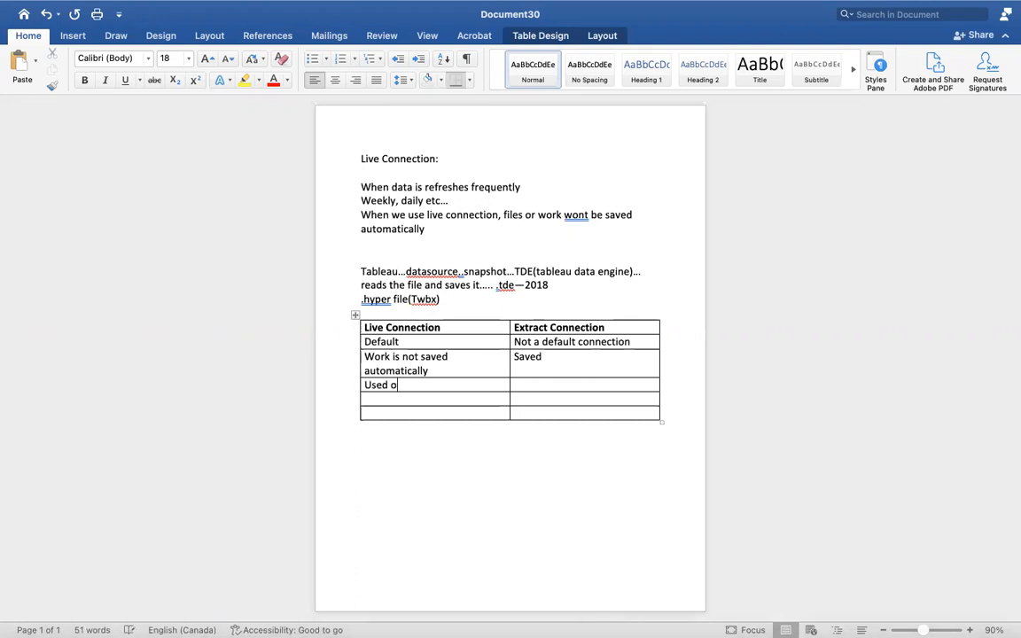
text(nly when data is )
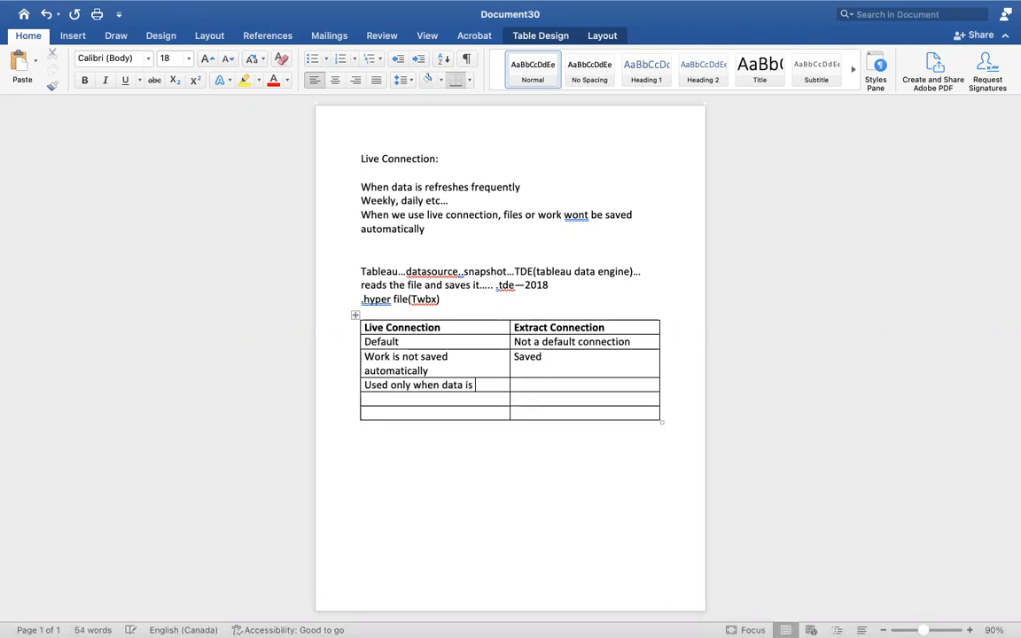
text(refresh)
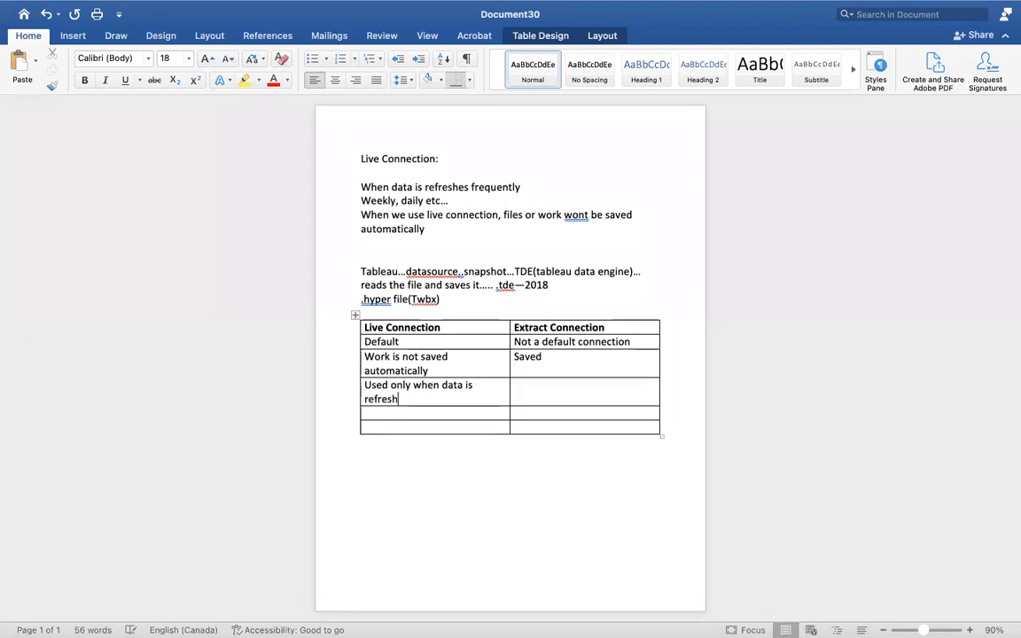
text(ing fre)
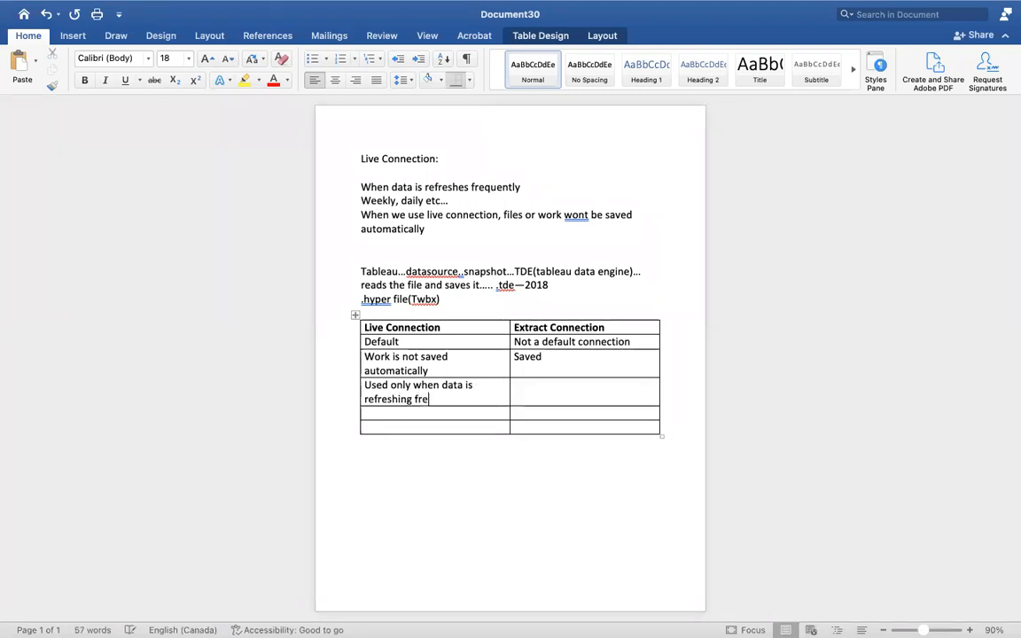
text(quently)
click(530, 392)
text(Opp)
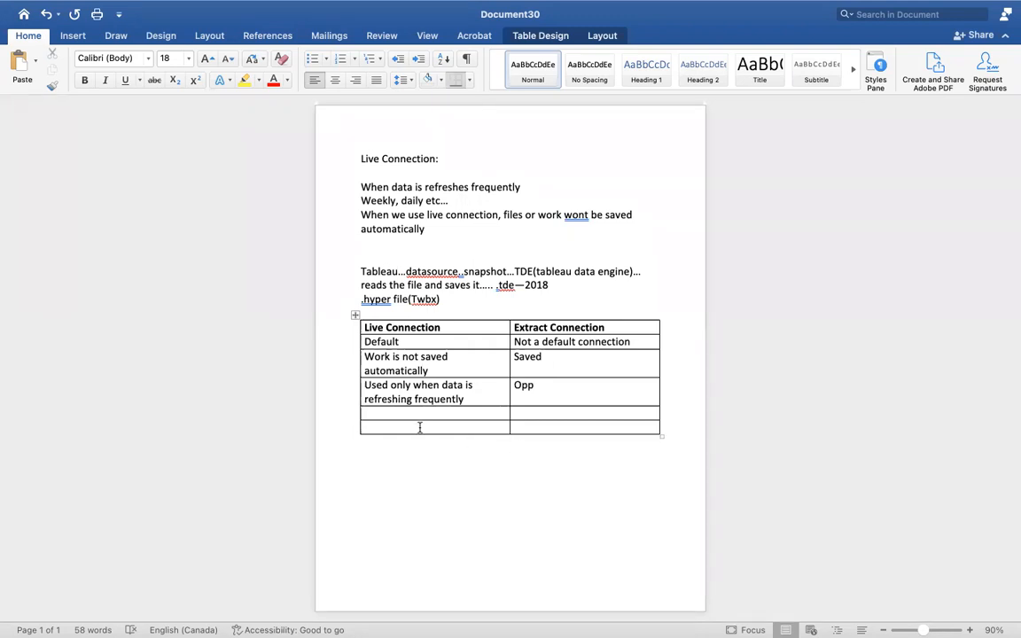
- Add the storage comparison in the fifth table row: "Storage--Less" for live and "Storage_More" for extract
click(380, 408)
text(Storage--Less)
click(530, 415)
text(Sto)
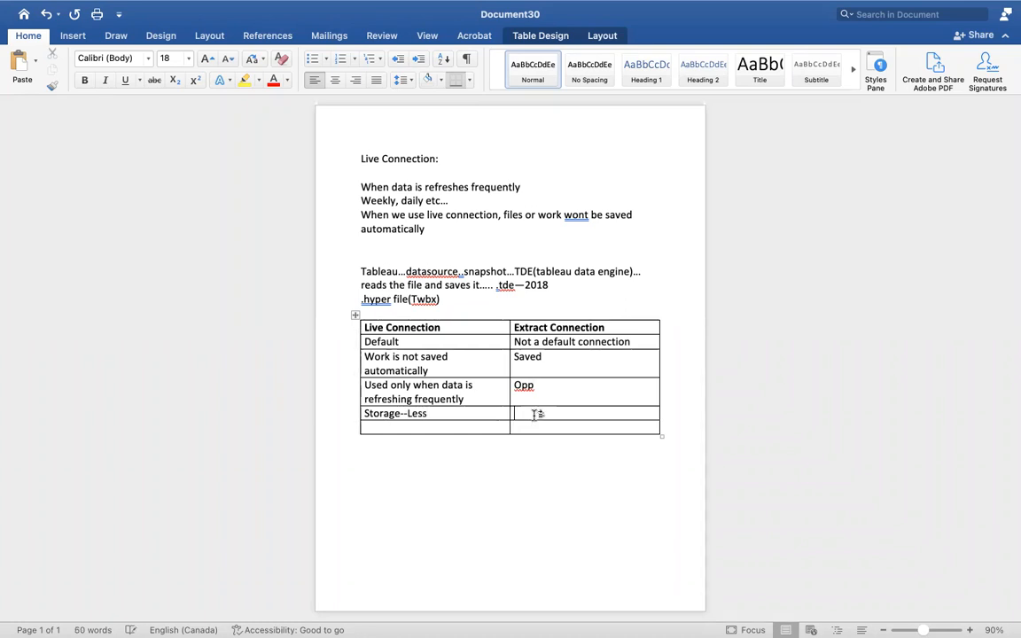
text(rage)
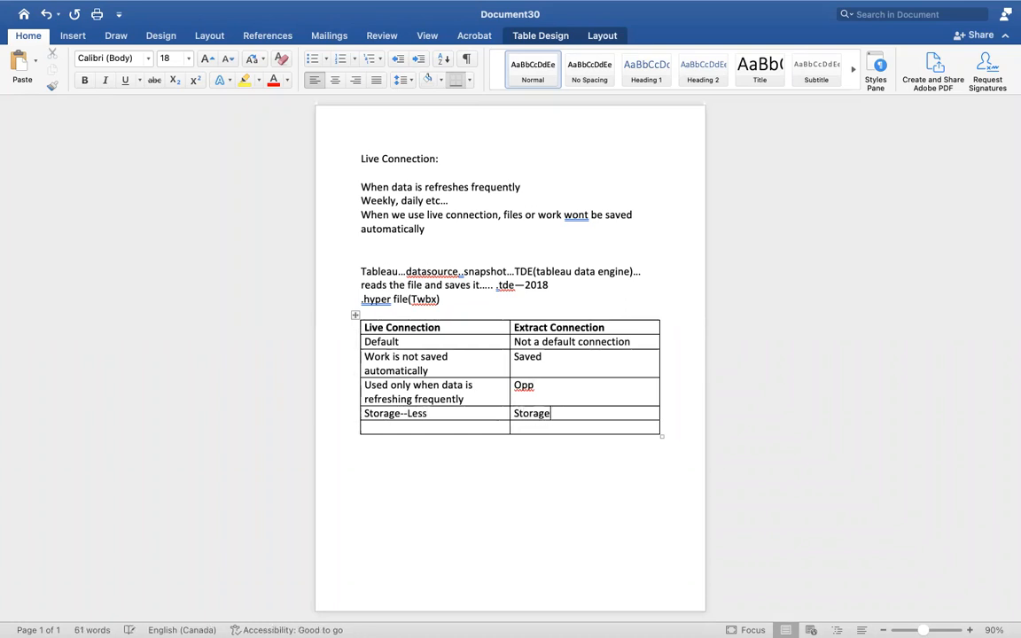
text(_More)
- Leave the full-screen Word notes for Tableau and remove Category and SUM(Sales) from Sheet 1
mouse_move(64, 13)
click(38, 33)
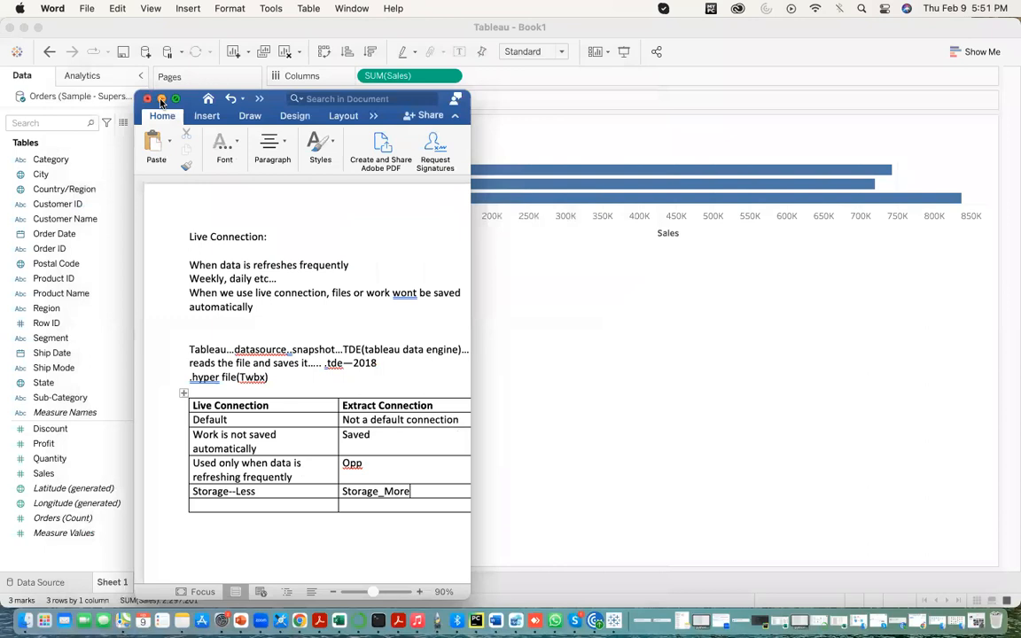
click(160, 99)
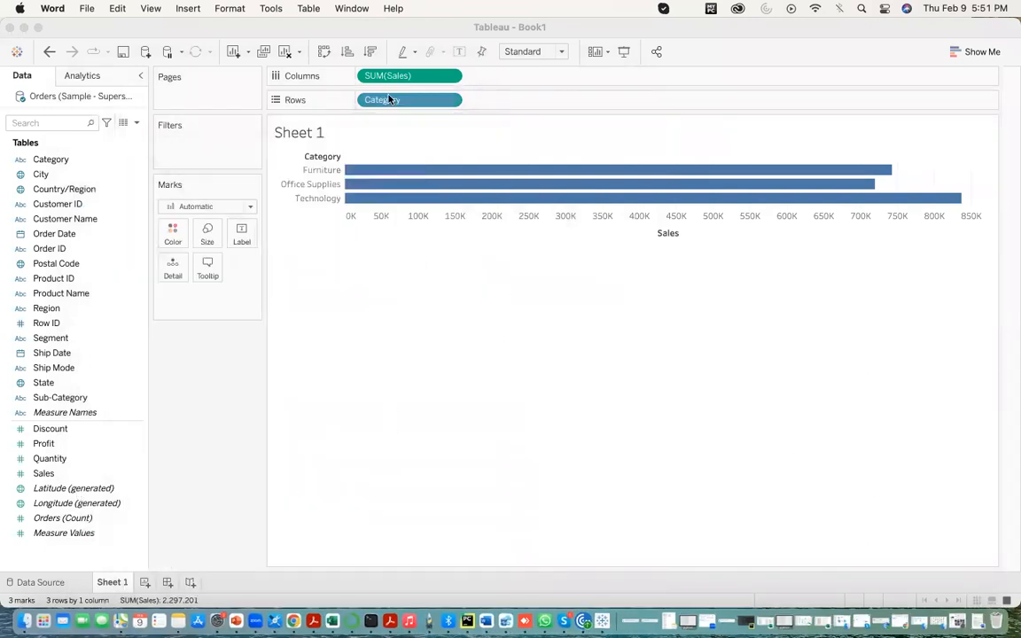
drag(406, 100, 379, 220)
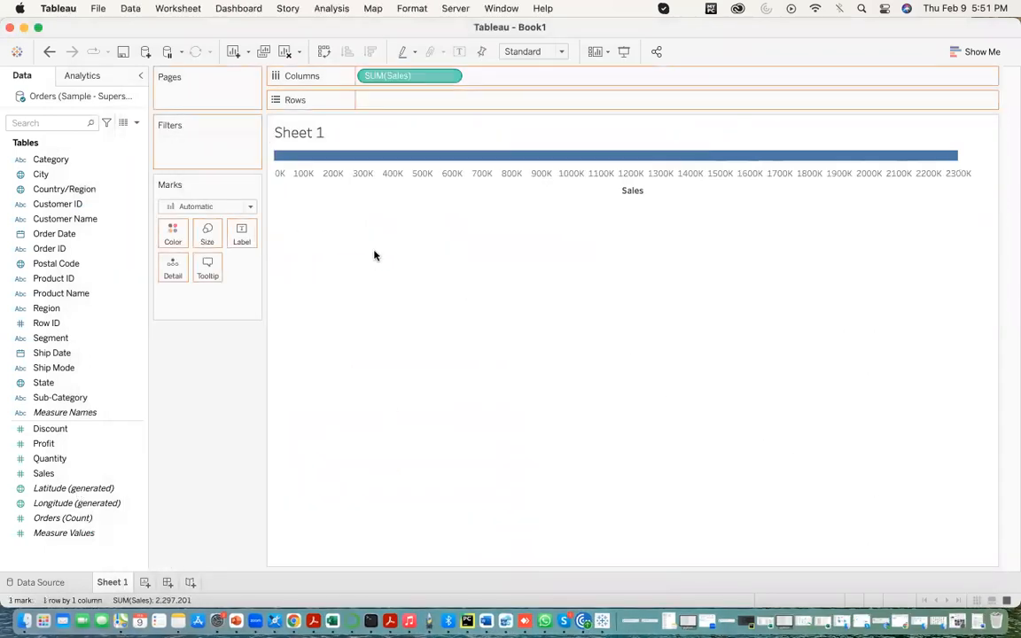
drag(402, 76, 374, 256)
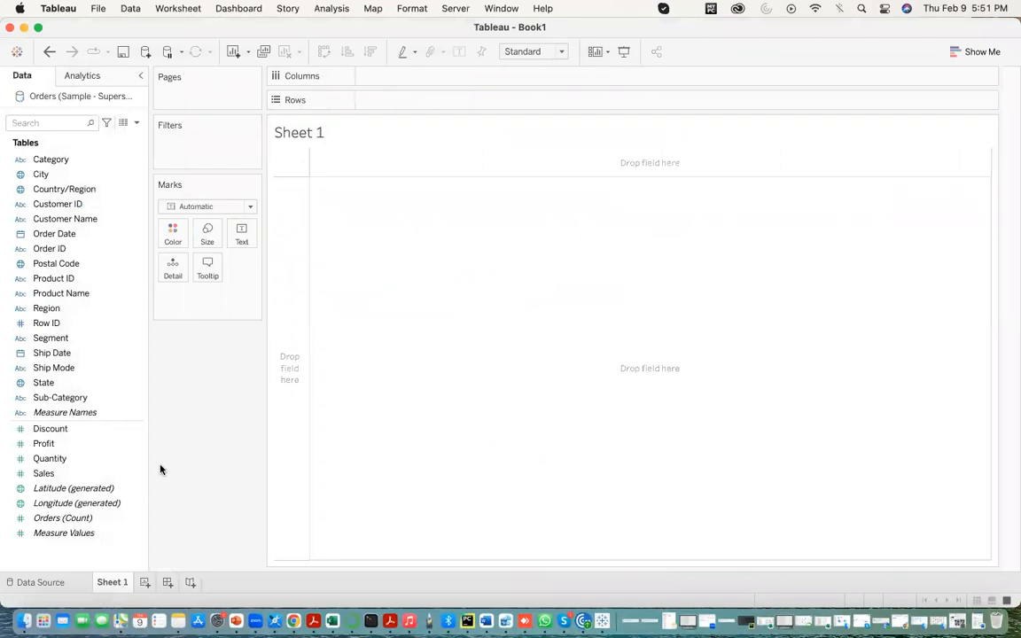
- Check the data source connection, return to Sheet 1, and set the sheet's title to "Category wise Sales"
click(34, 585)
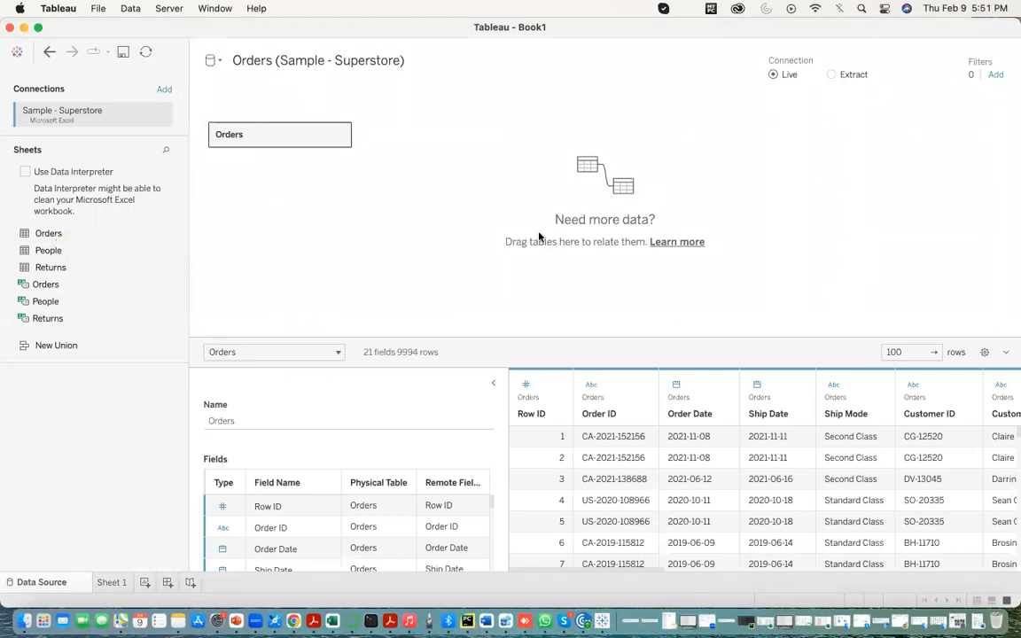
click(112, 582)
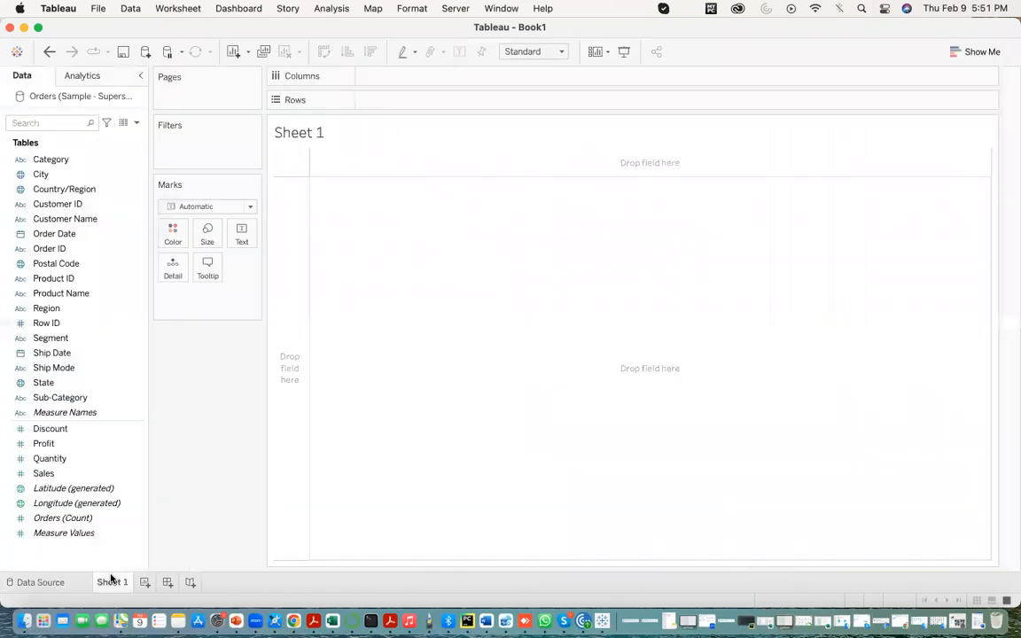
double_click(302, 138)
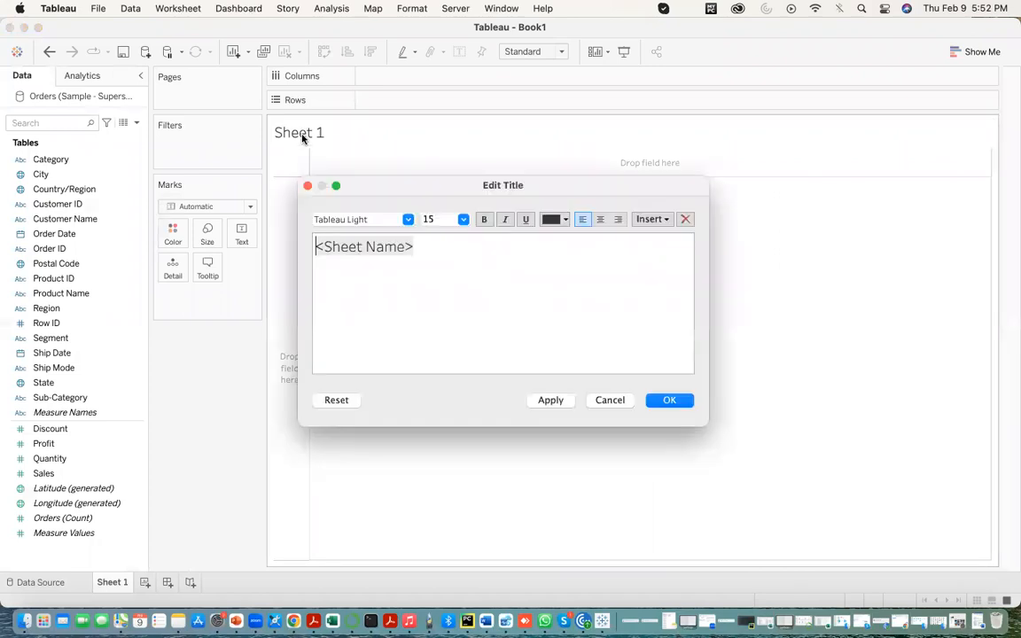
drag(428, 246, 283, 246)
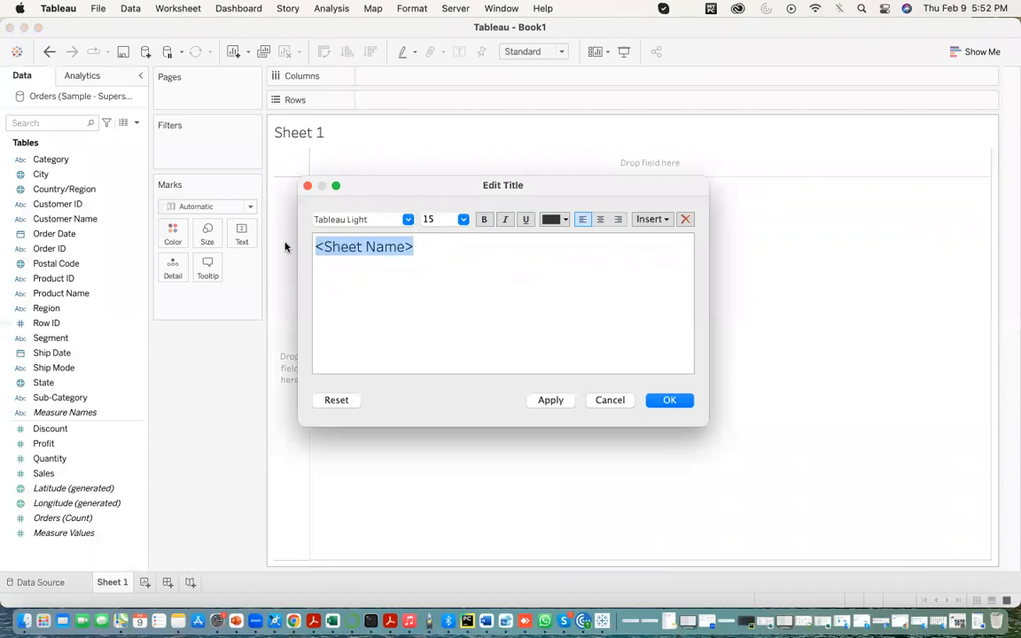
text(C)
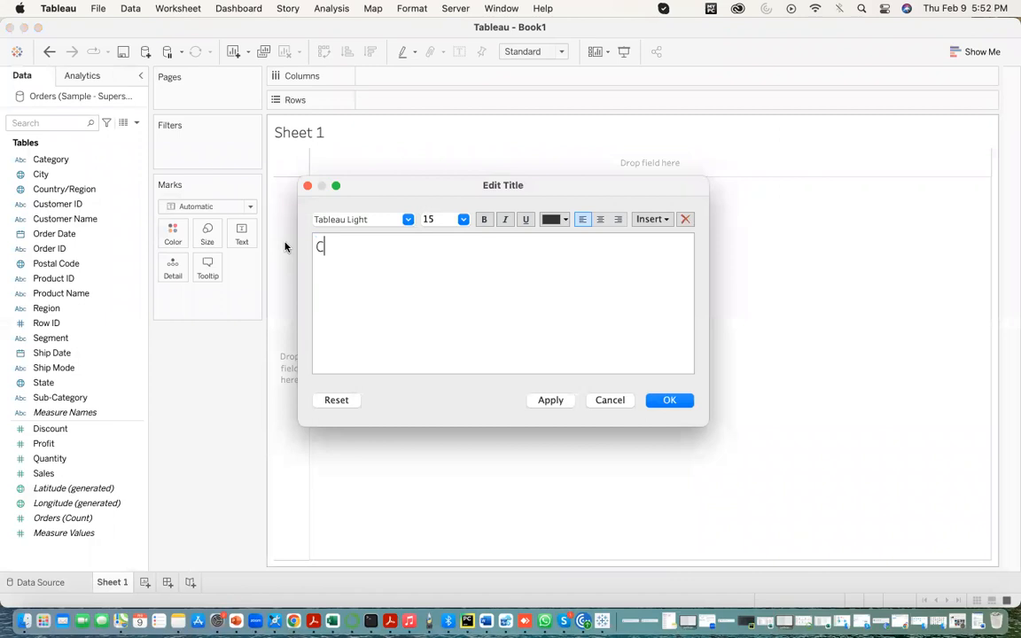
text(ategory wise Sake)
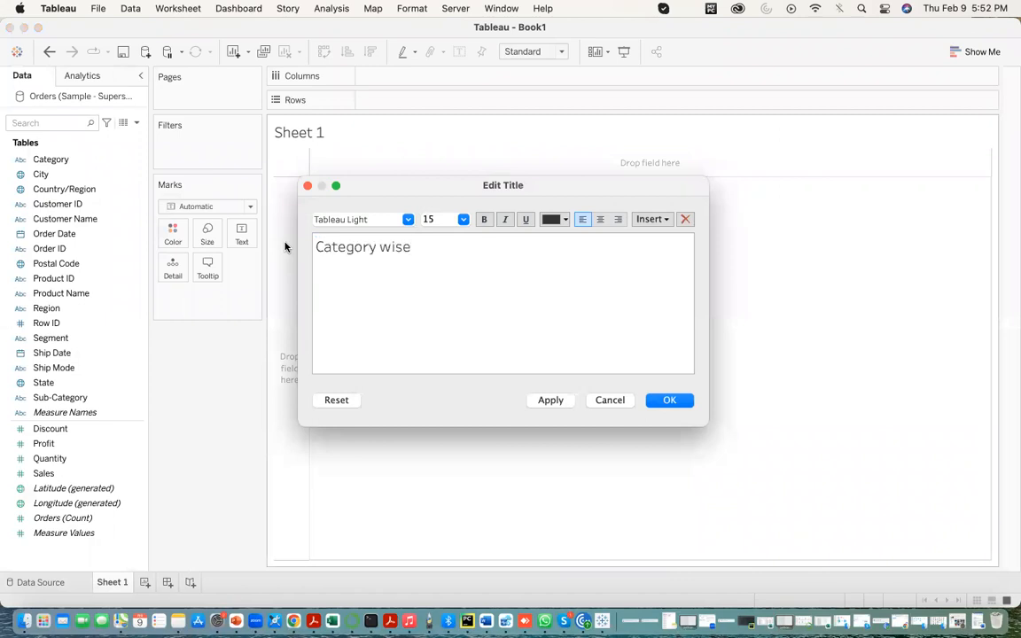
key(BackSpace)
key(BackSpace)
text(les)
click(547, 400)
click(653, 401)
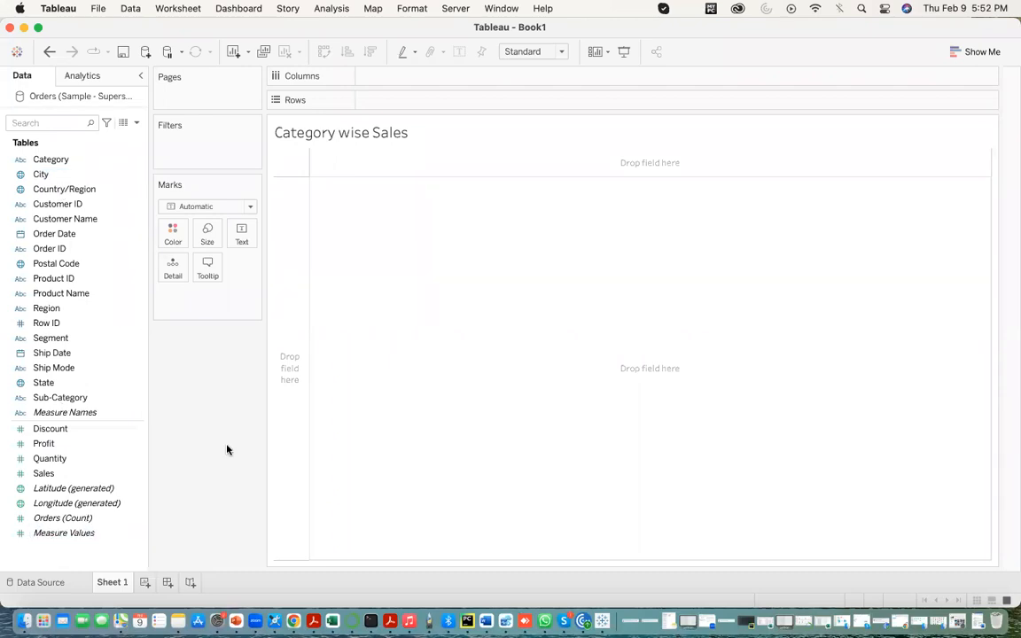
- Build a horizontal bar chart with Category on Rows and the sum of Sales on Columns
click(78, 159)
drag(79, 162, 421, 108)
drag(63, 452, 390, 95)
click(73, 160)
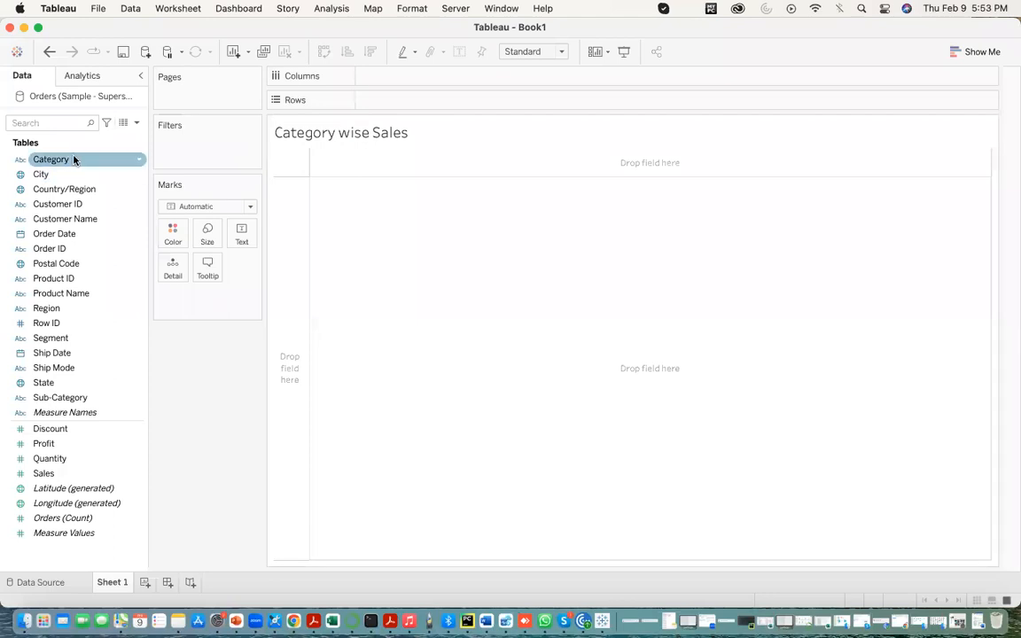
drag(73, 159, 403, 99)
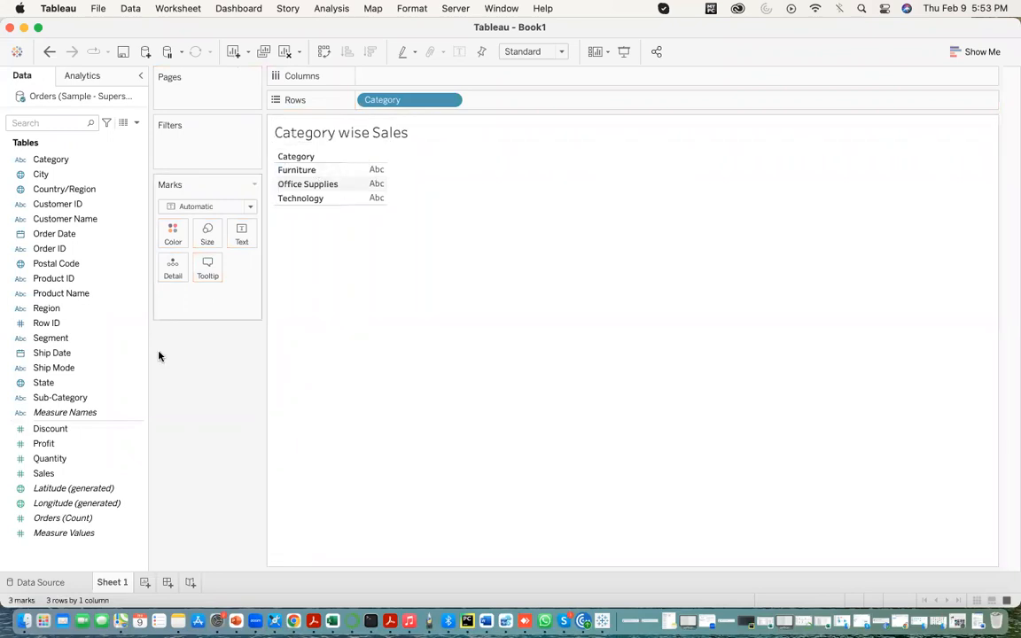
click(58, 460)
click(55, 475)
drag(55, 475, 387, 78)
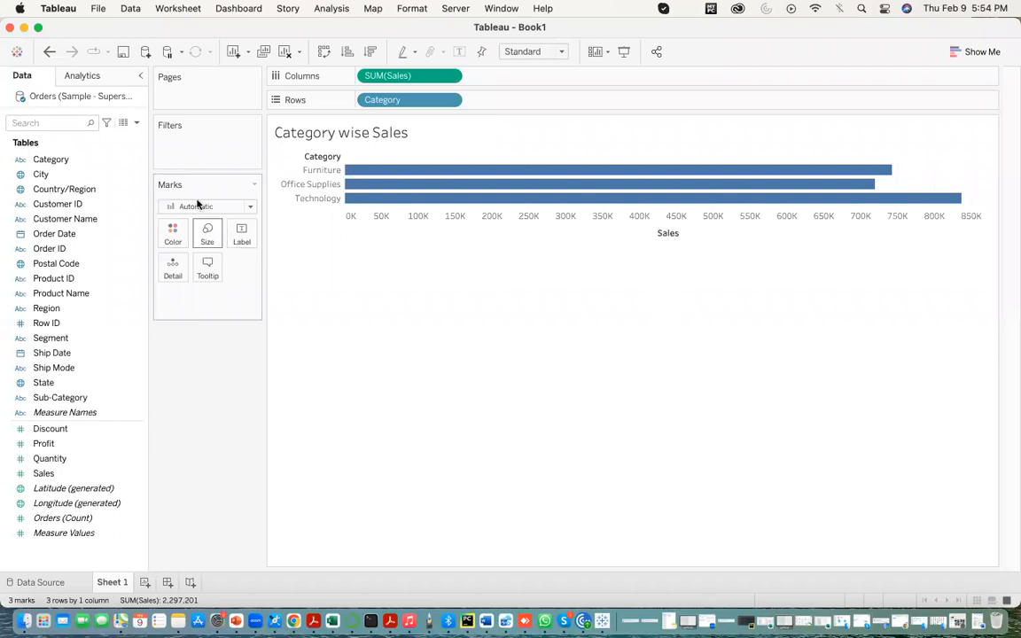
- Try the Line and Pie mark types on the Category wise Sales chart
click(250, 208)
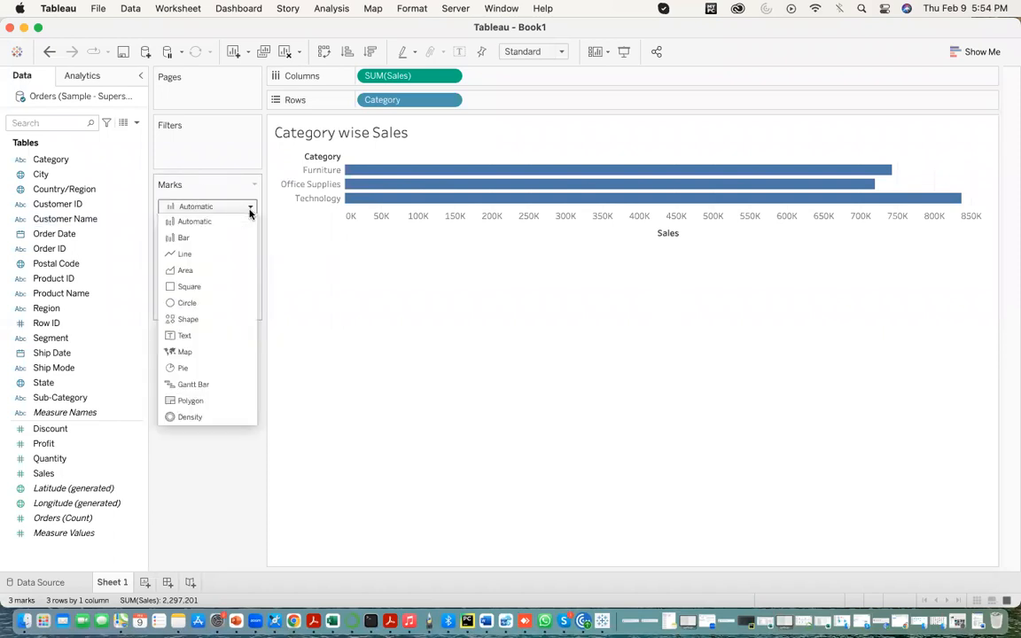
click(185, 254)
click(250, 206)
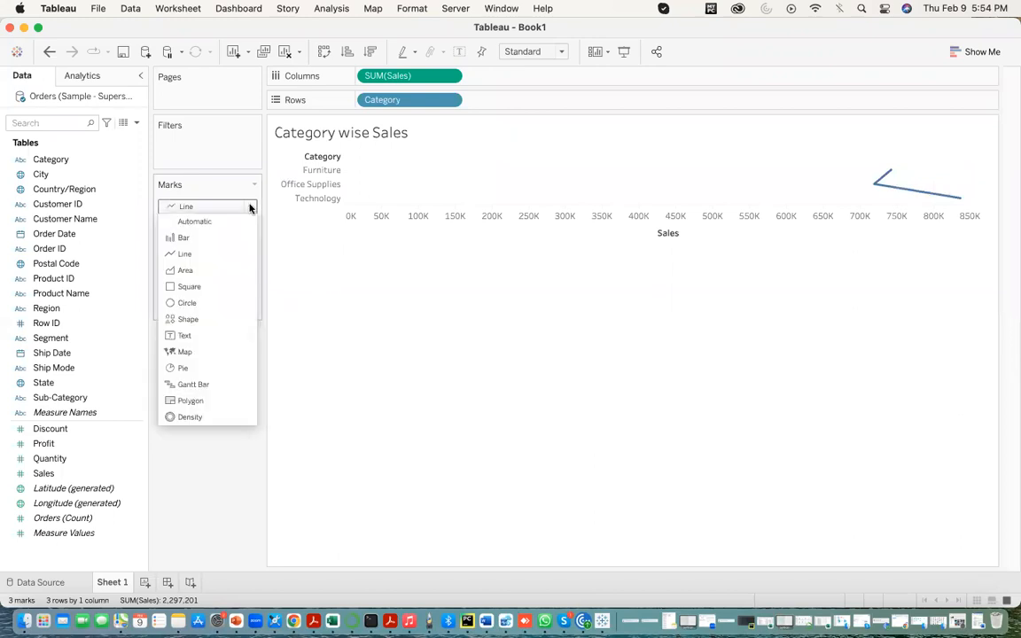
click(185, 368)
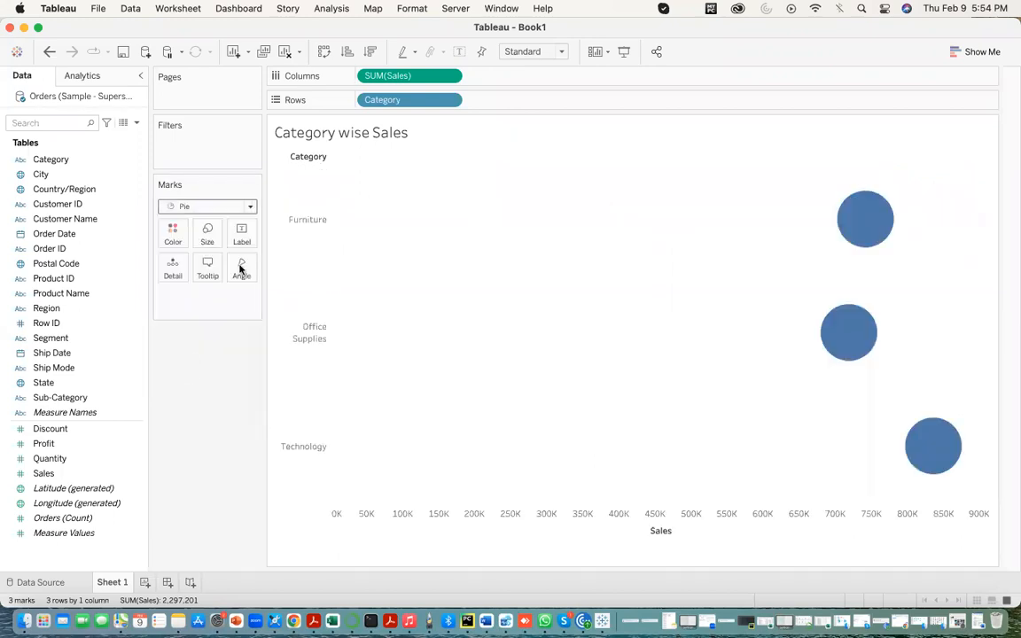
- Set the chart's mark type to Bar and sort the categories by Sales in descending order
click(250, 208)
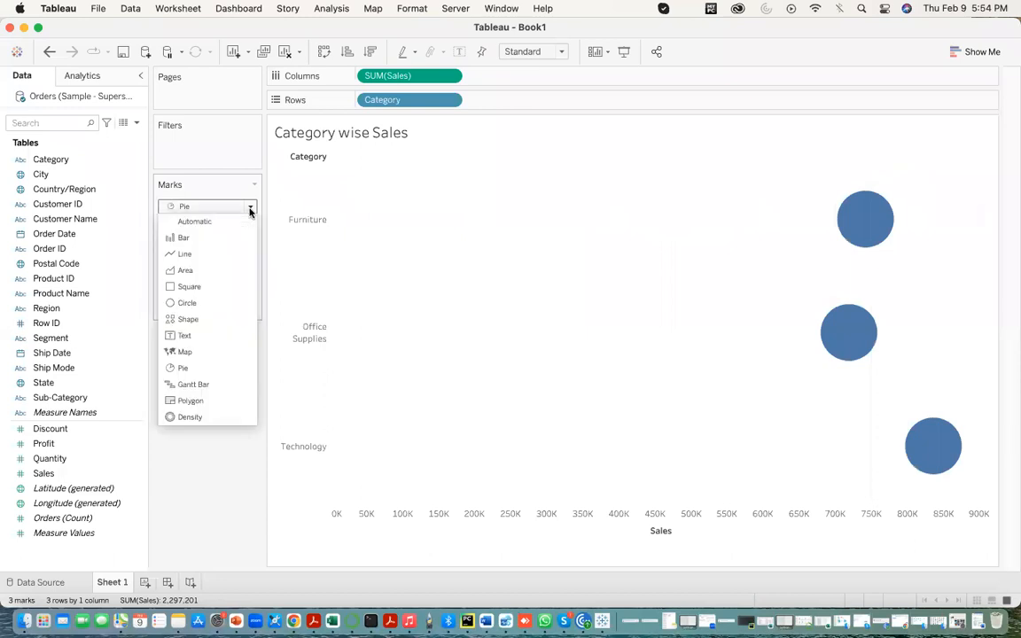
click(189, 237)
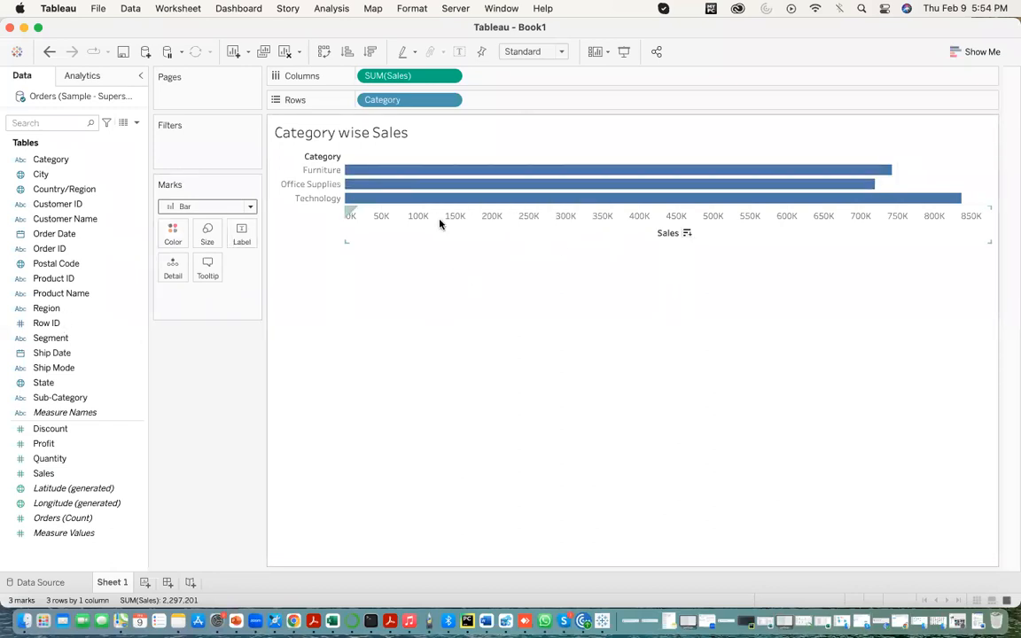
mouse_move(421, 205)
mouse_move(877, 185)
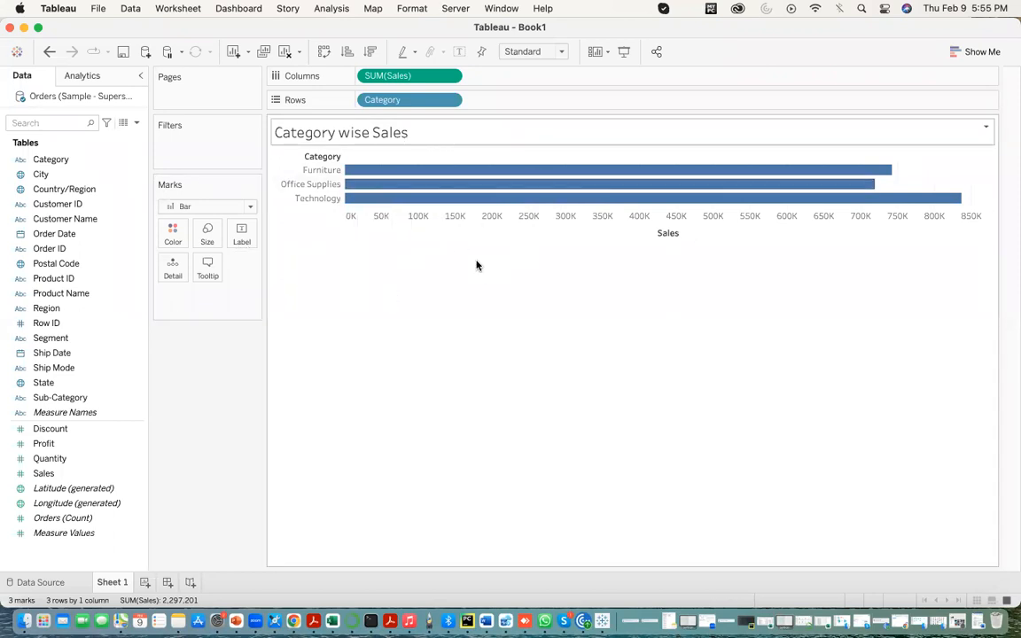
mouse_move(698, 205)
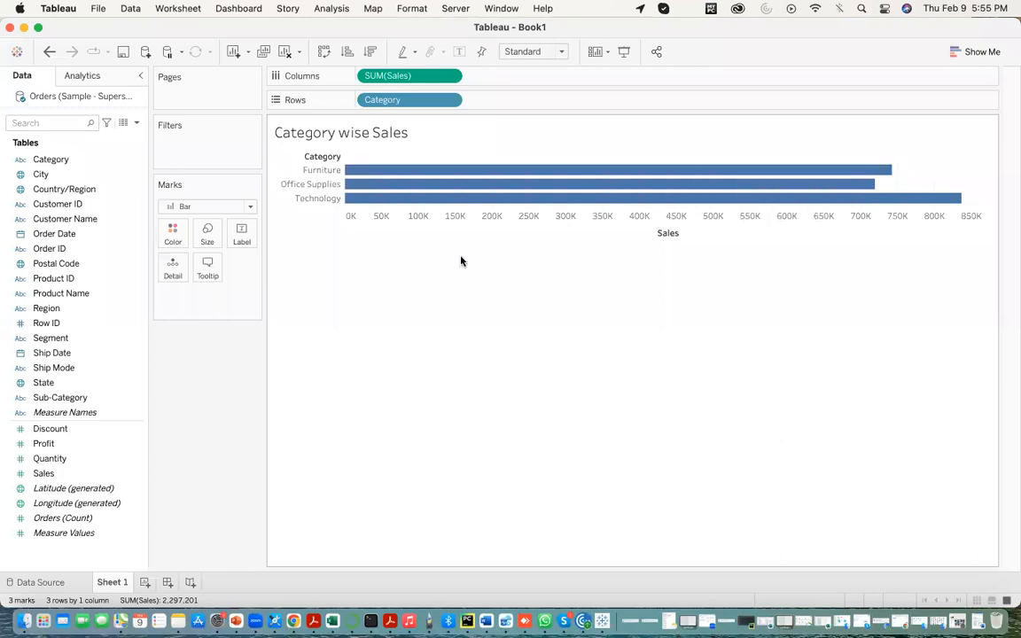
click(369, 55)
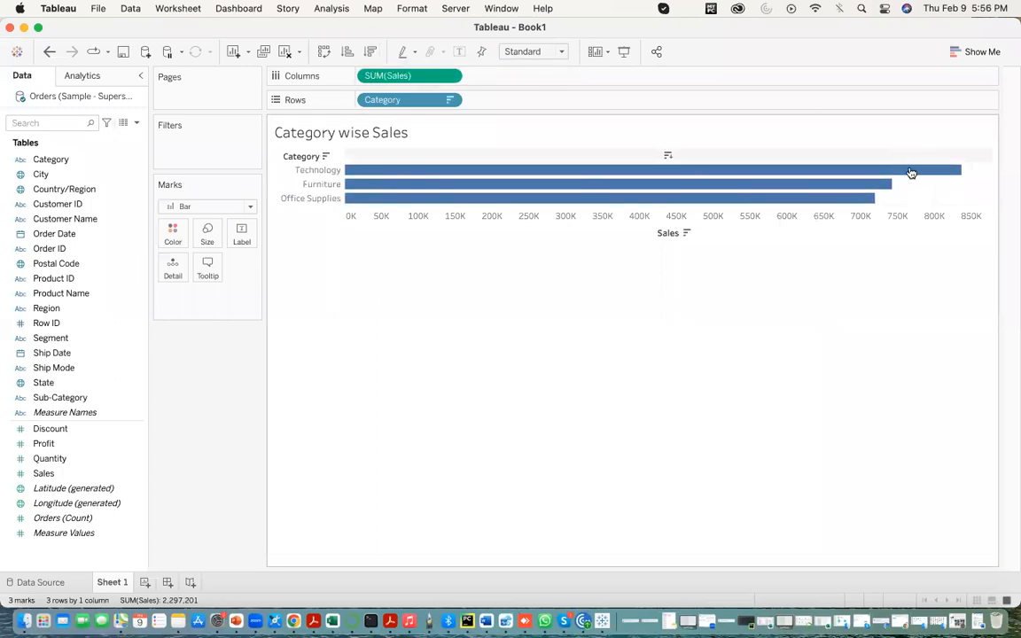
- Show mark labels with the sales values on all of the chart's bars
mouse_move(856, 208)
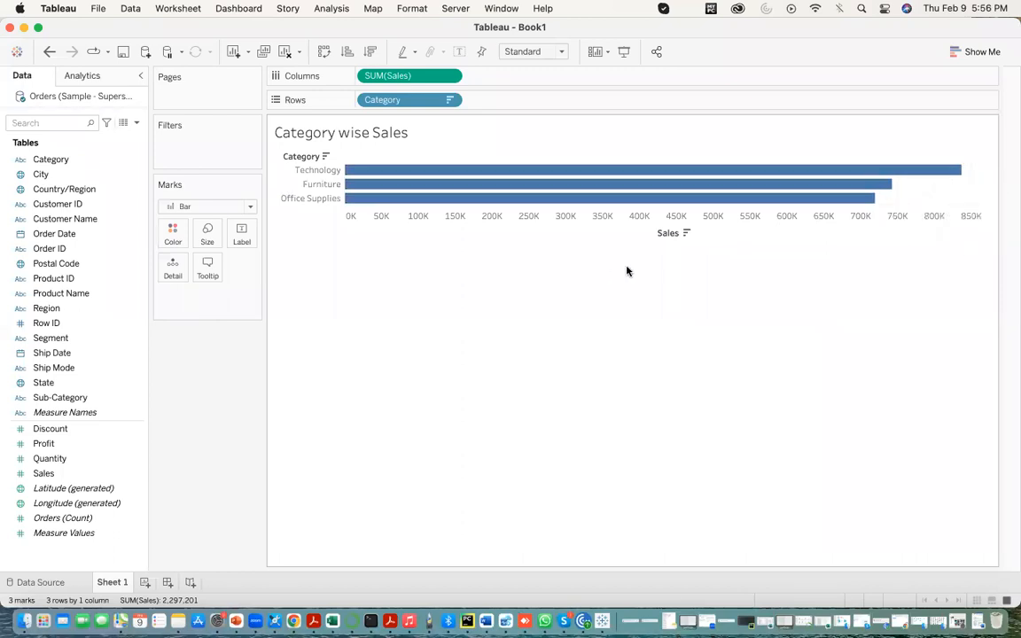
mouse_move(636, 171)
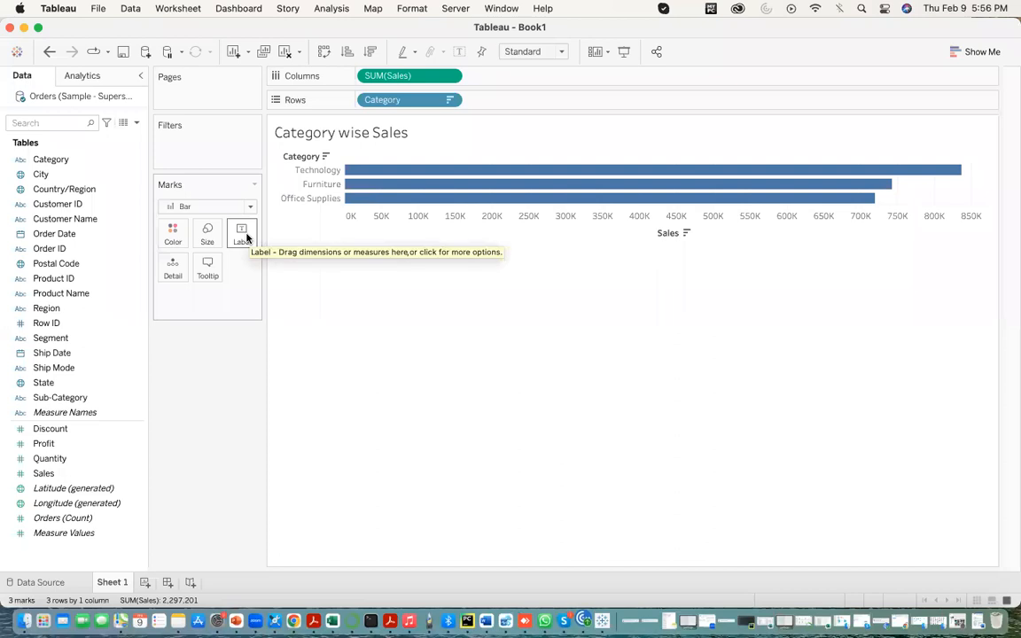
click(248, 237)
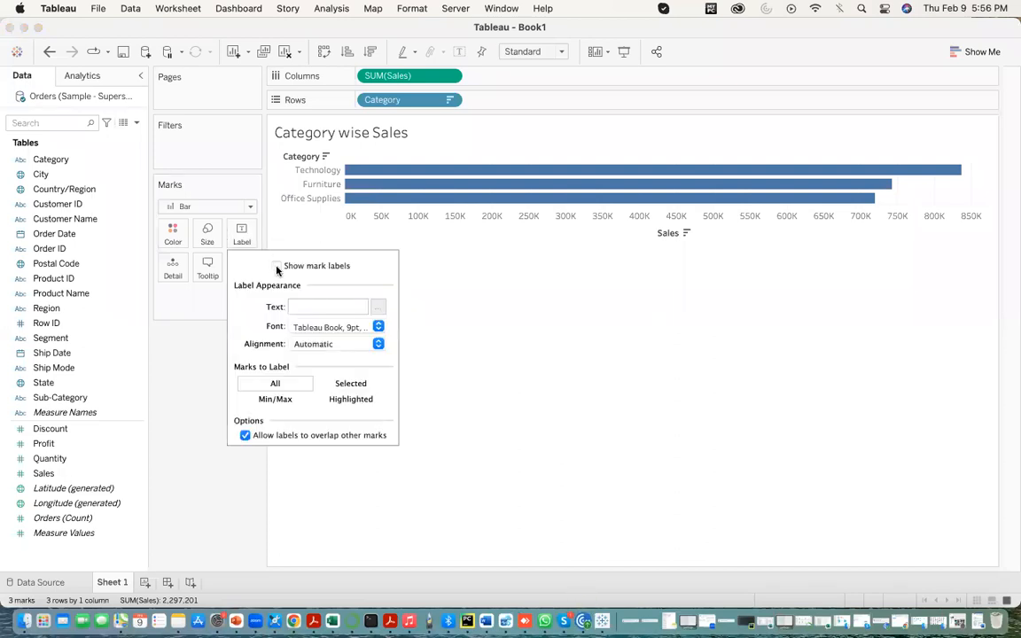
click(277, 266)
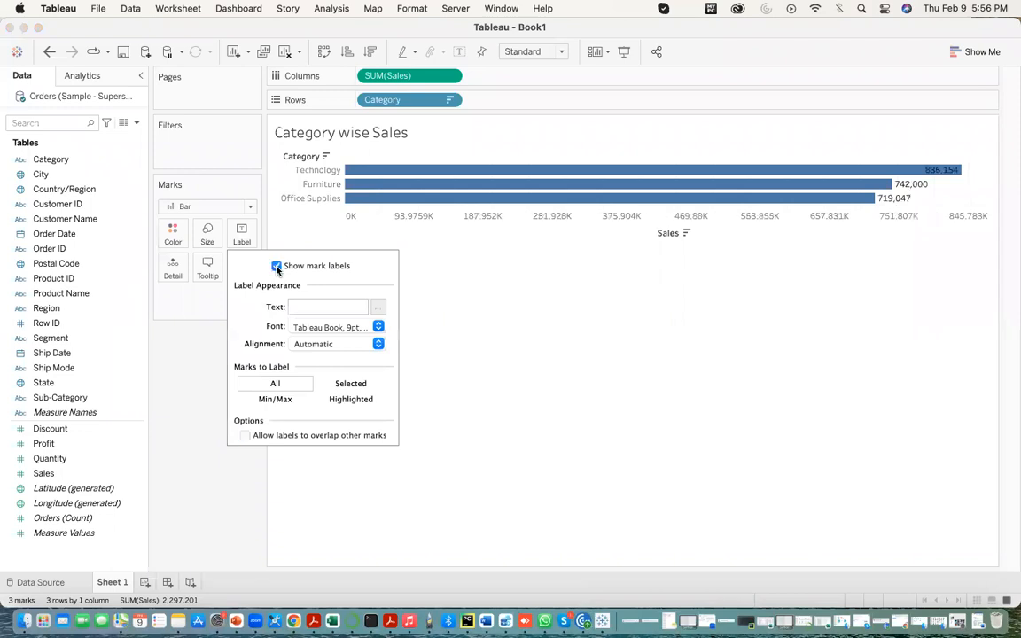
click(485, 291)
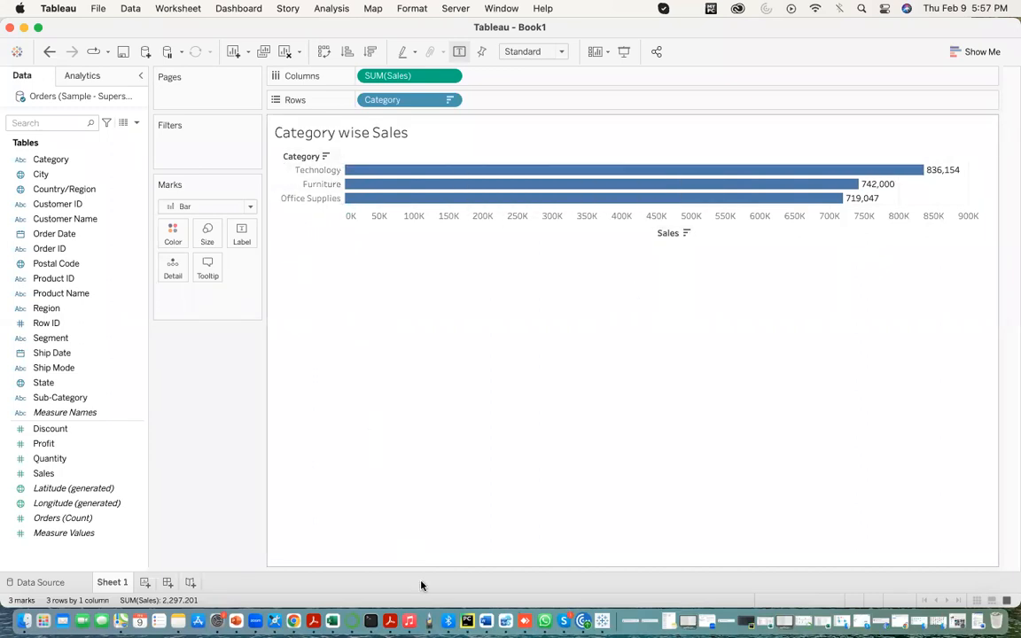
- Switch to the Word notes in full screen and add an empty row at the end of the comparison table
click(487, 621)
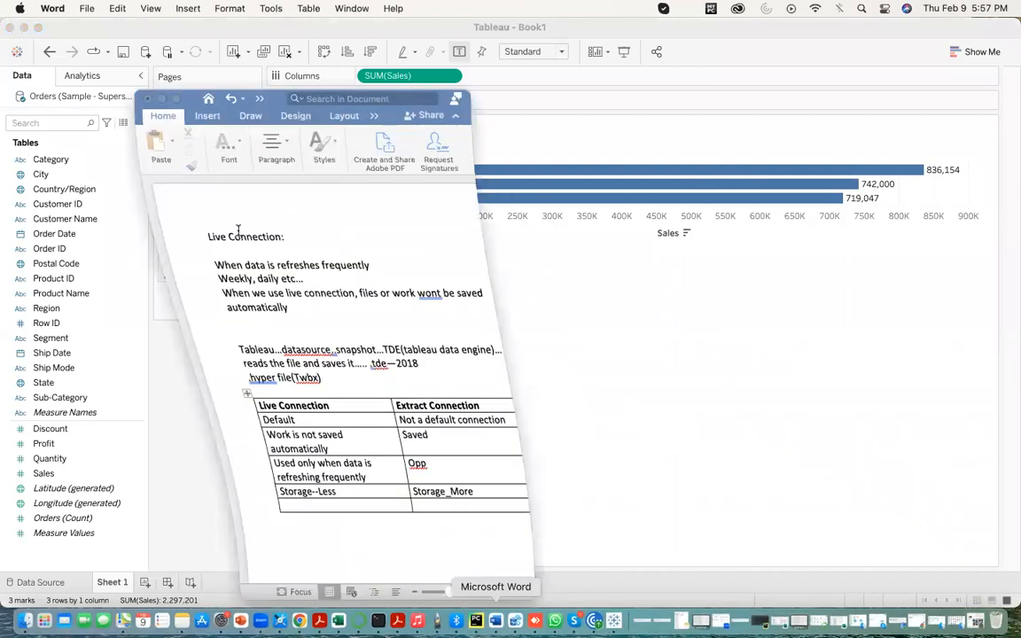
click(178, 99)
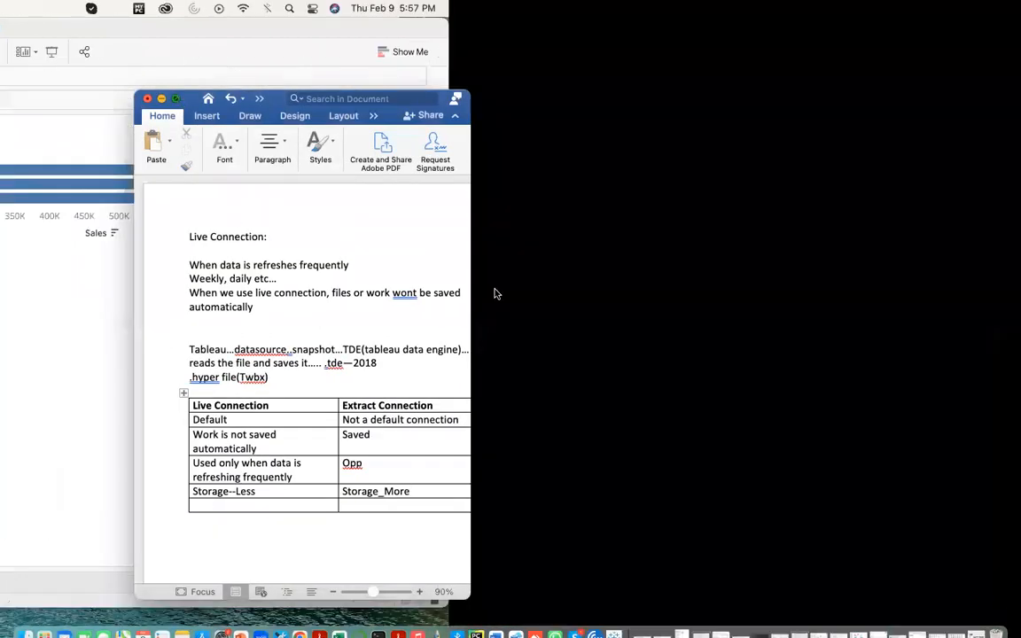
key(Tab)
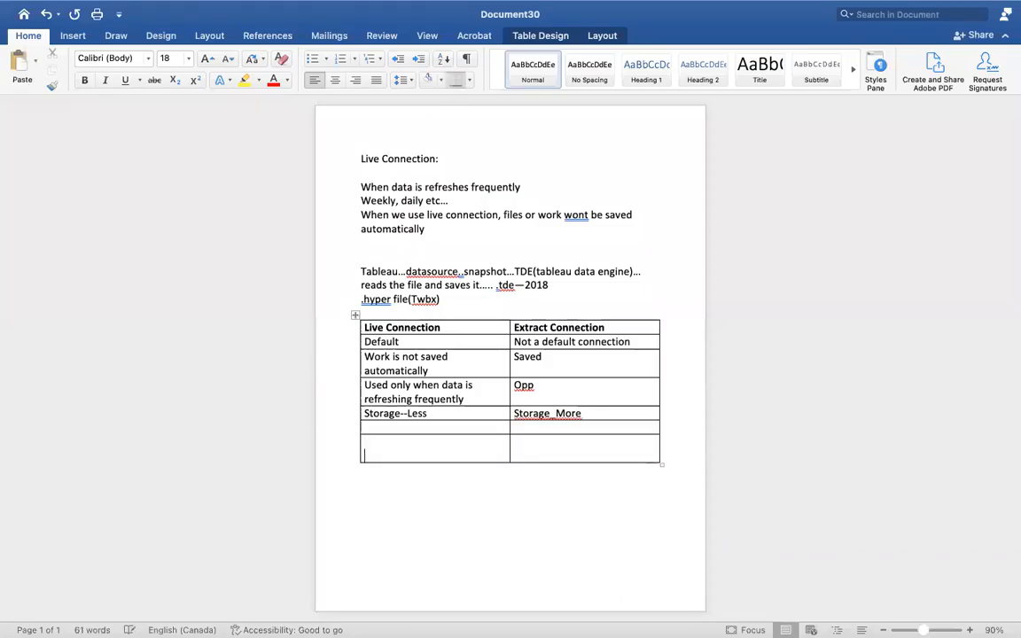
- Add blank lines below the table and write the heading "Steps In Visualisation:" on the second page
click(374, 529)
key(Return)
key(Return)
key(Return)
key(Return)
key(Return)
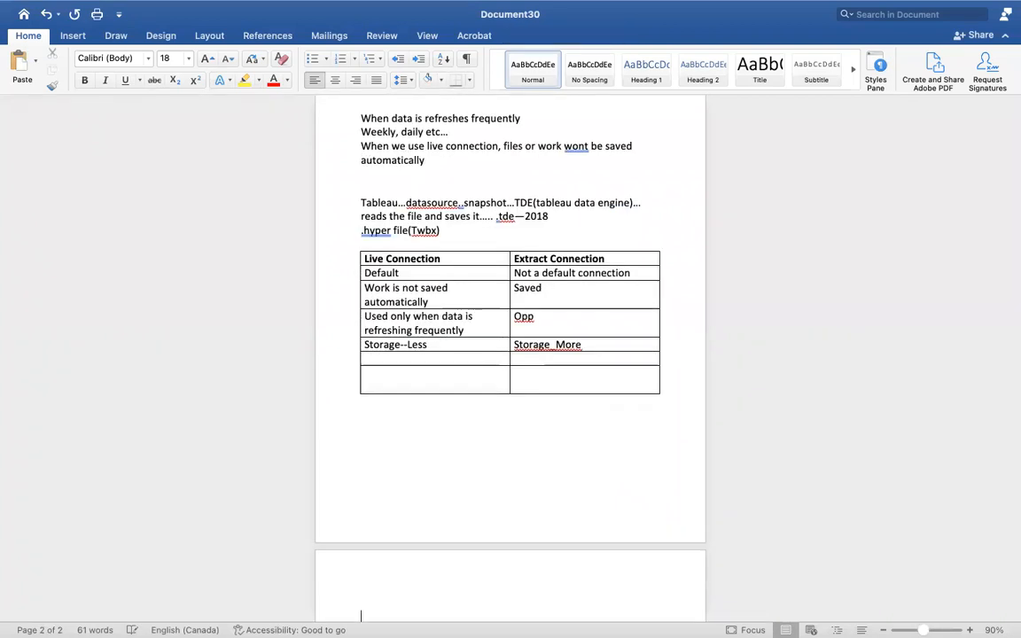
text(Ste)
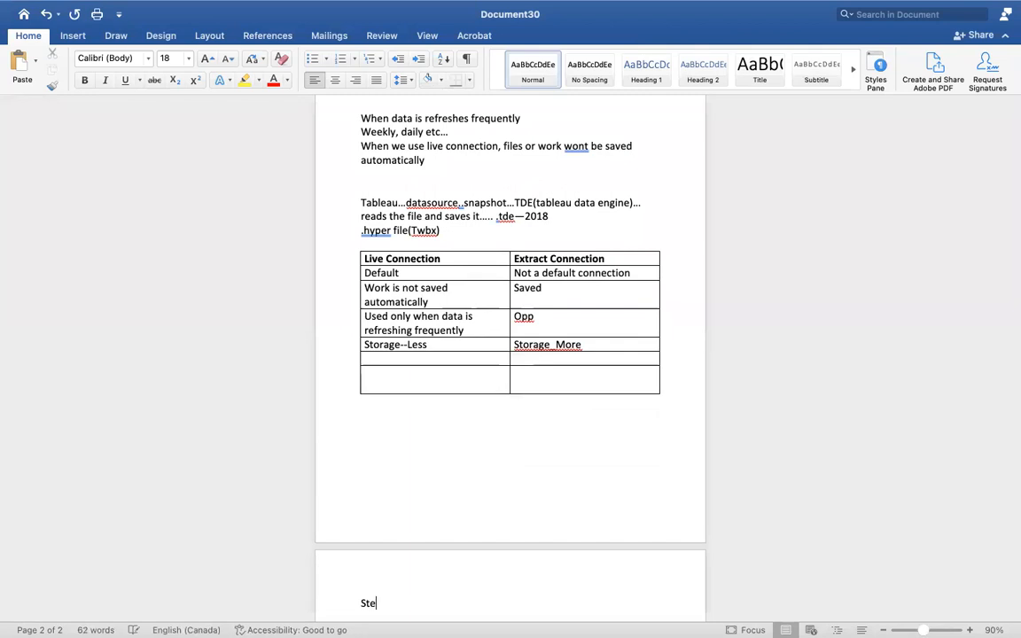
scroll(510, 355, down, 5)
text(ps )
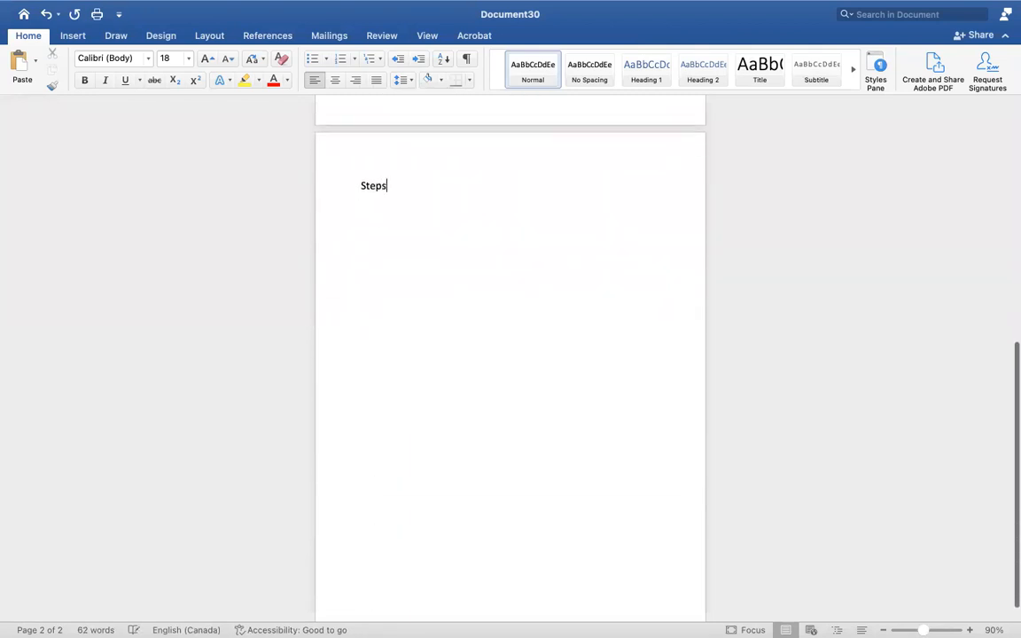
text(In Visula)
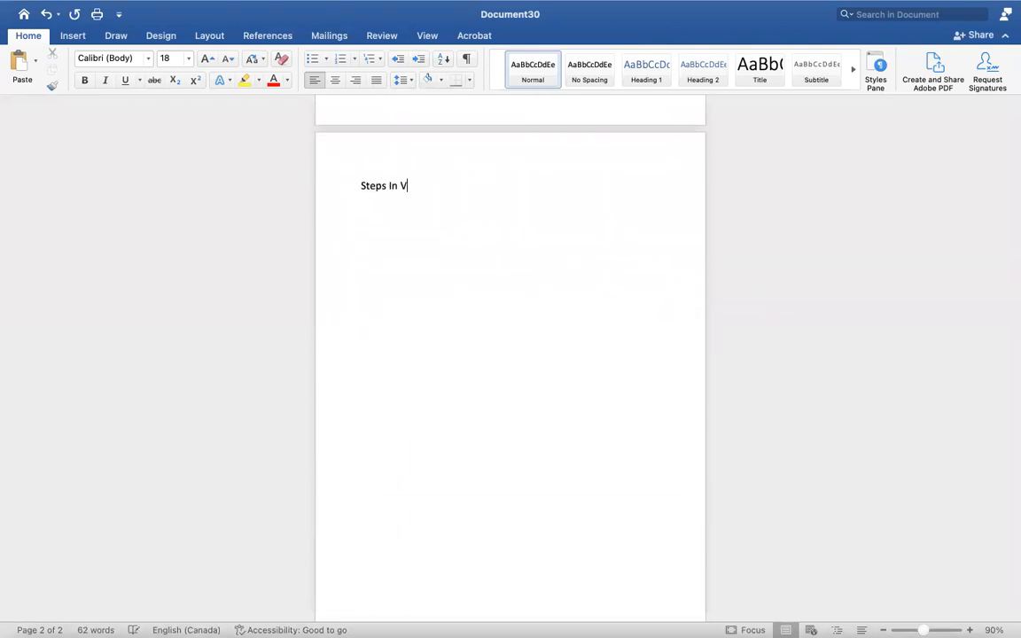
key(BackSpace)
key(BackSpace)
text(alisation:)
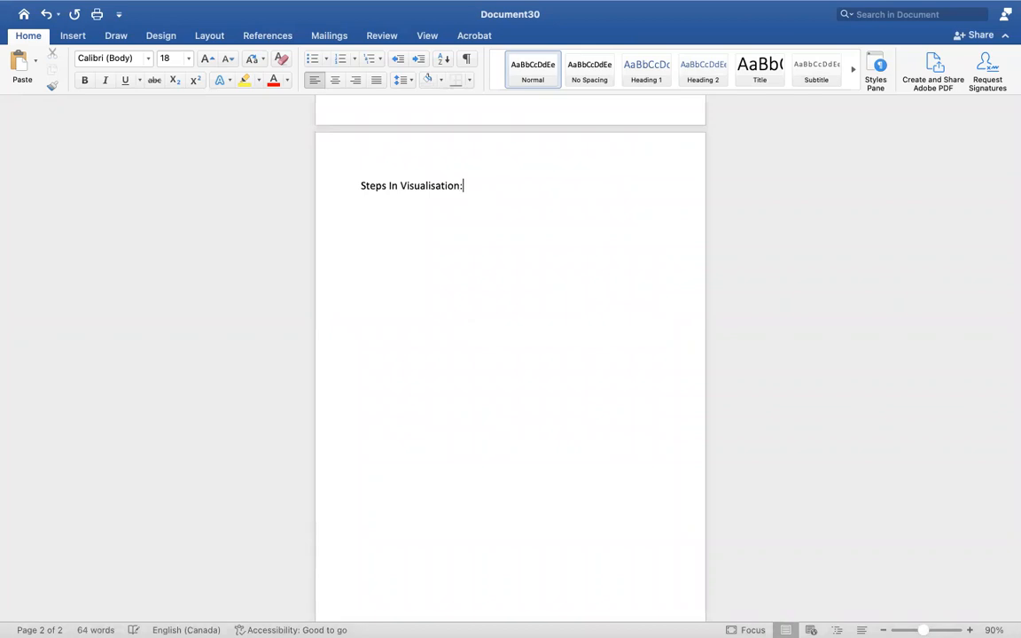
- Add "1.Drag dimensions to rows" below the heading and start the following line with "2."
key(Return)
text(1.Drag dimensions to r)
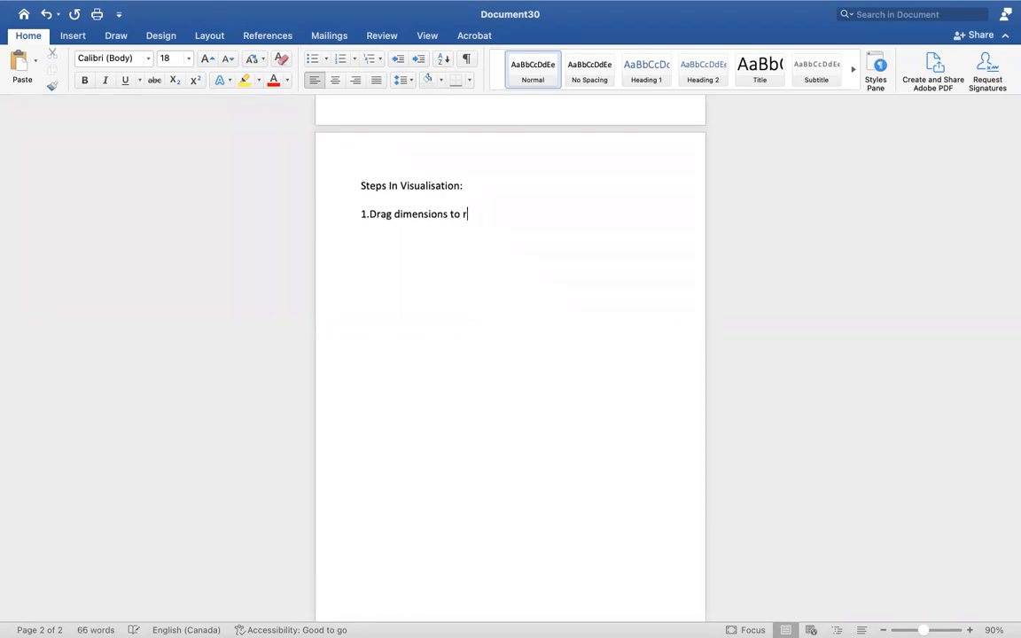
text(ows 2.)
key(super+space)
text(Dra)
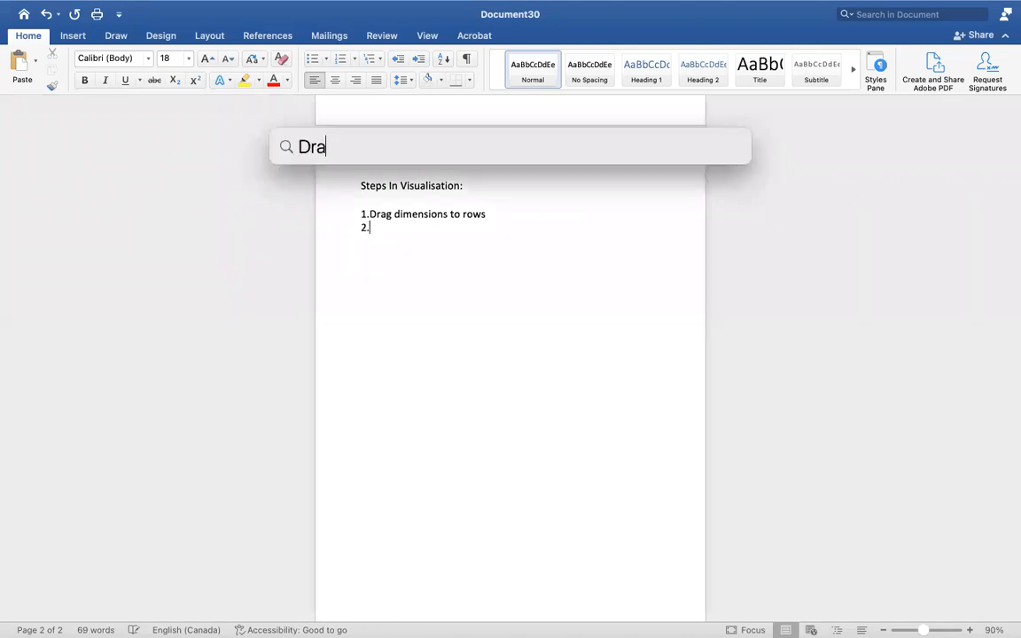
key(Escape)
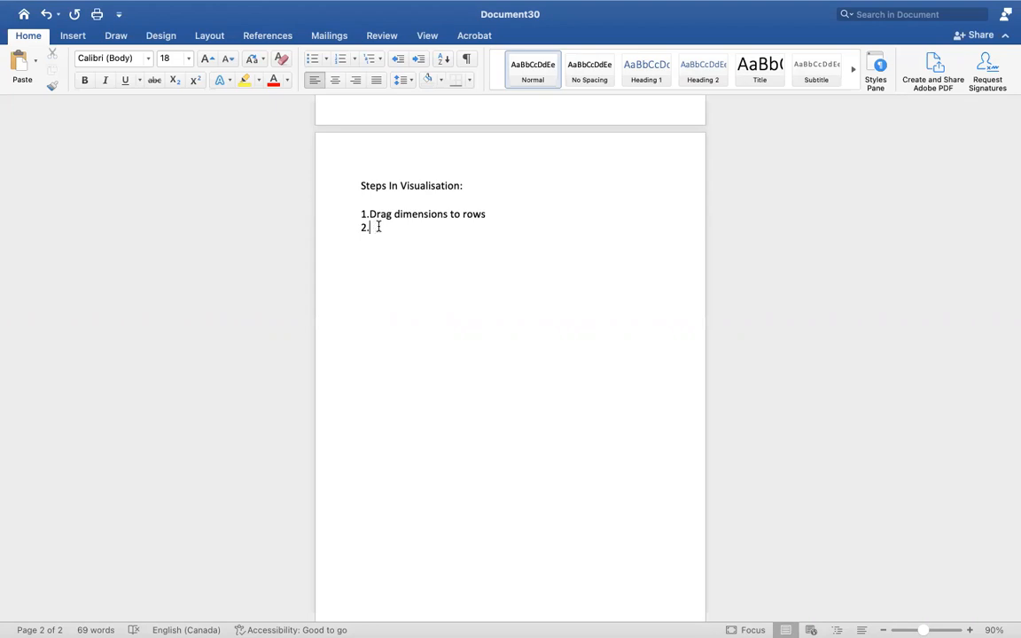
- Complete the second list item with "Drag measures to columns"
text(Drag measures to columns)
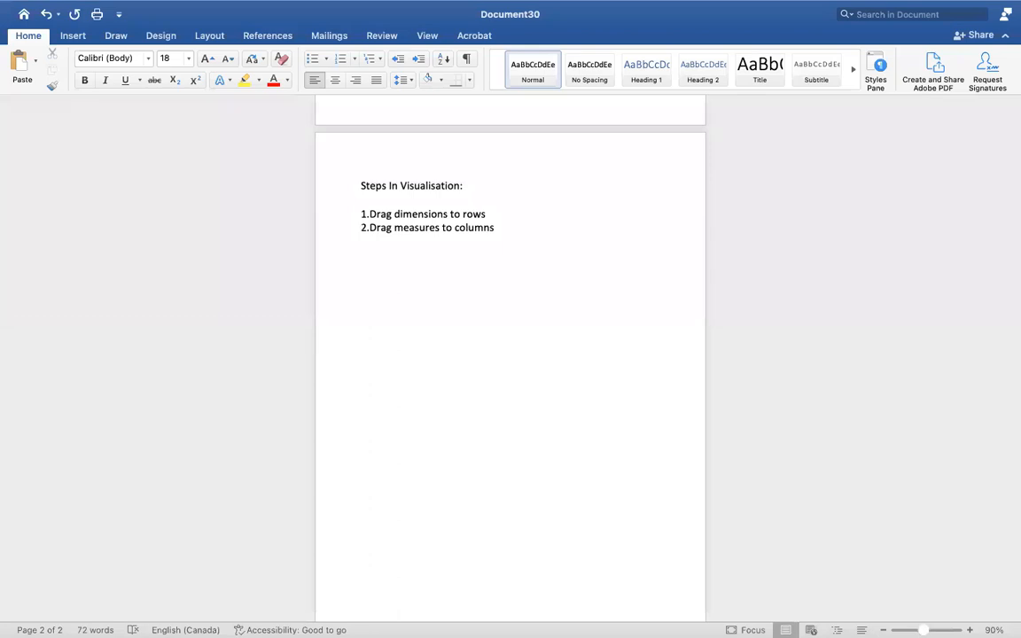
- Add the list items "3. Sorting", "4.Mark labels" and "5.Colours" below the second item
key(Return)
text(3. Sorting 4.M)
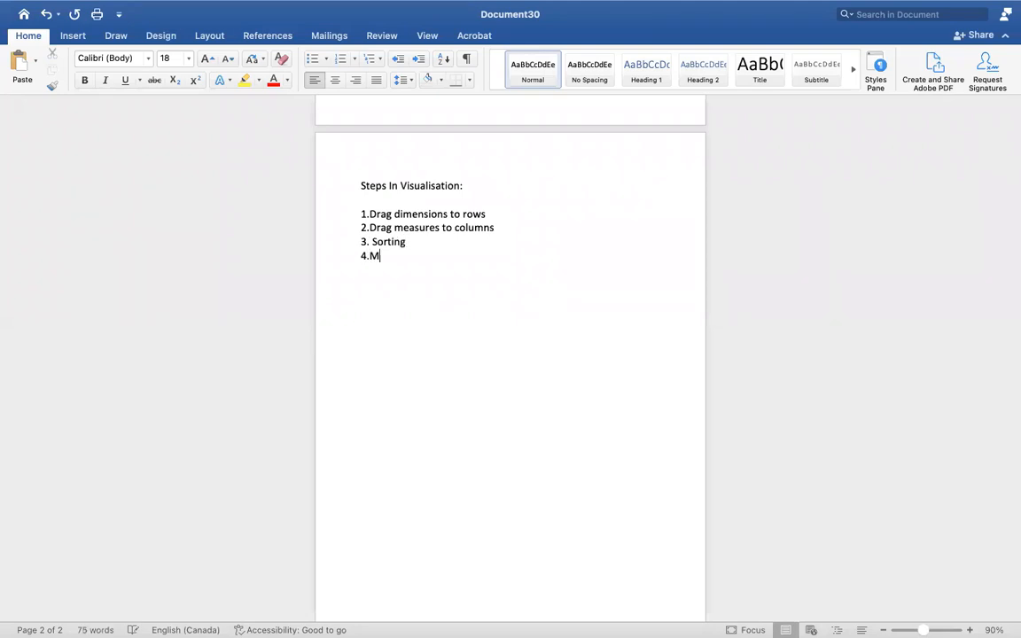
text(ark labels)
key(Return)
text(5.Colours)
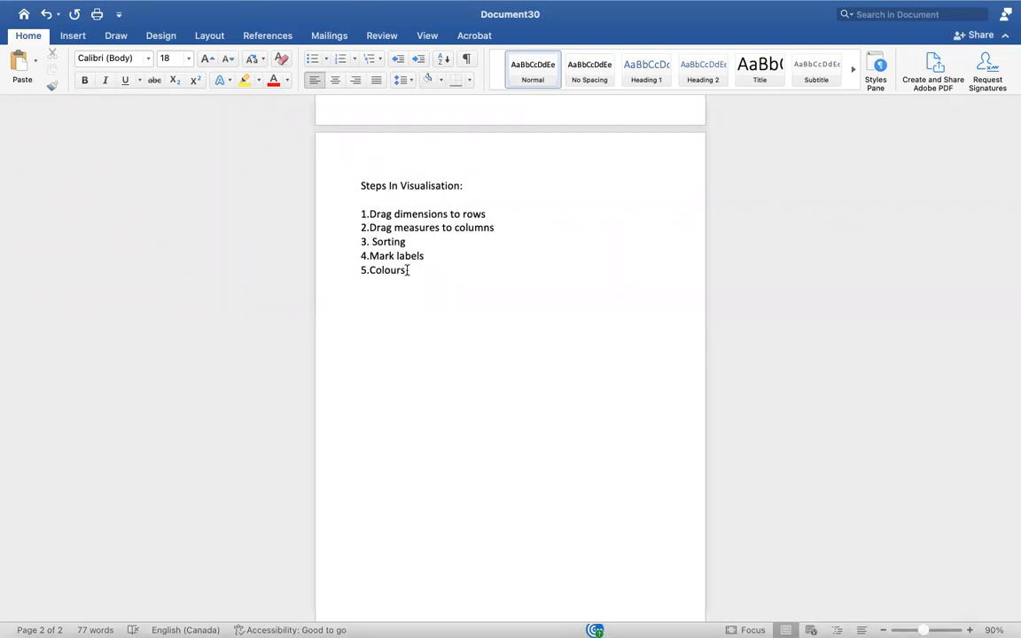
drag(410, 271, 336, 148)
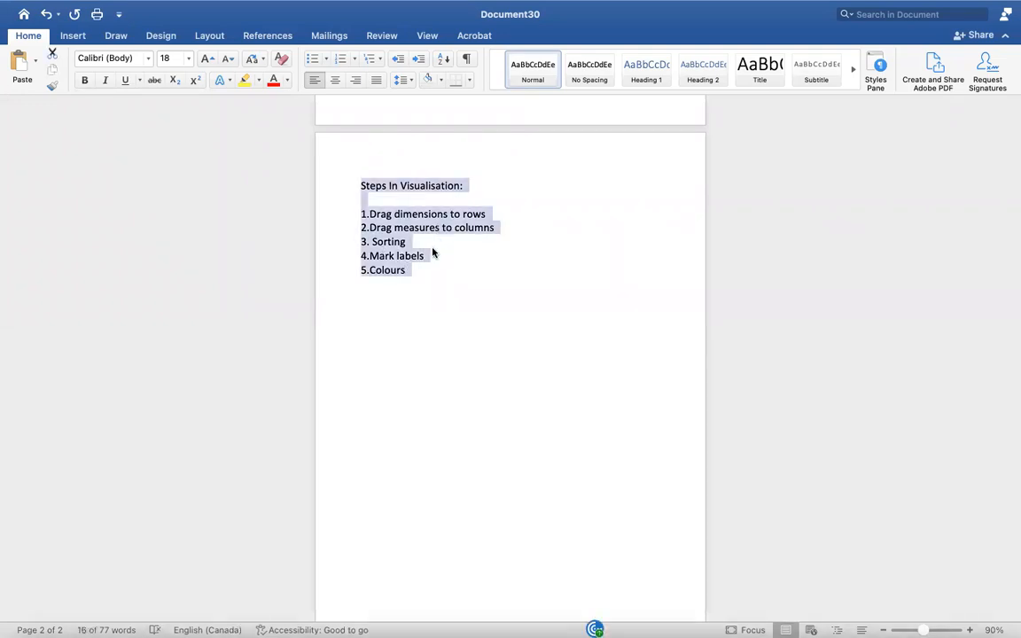
click(407, 271)
- Add blank lines below the numbered list and start a note with "Imp---"
scroll(406, 271, up, 1)
key(Return)
key(Return)
key(Return)
text(Imp--- bDefaul)
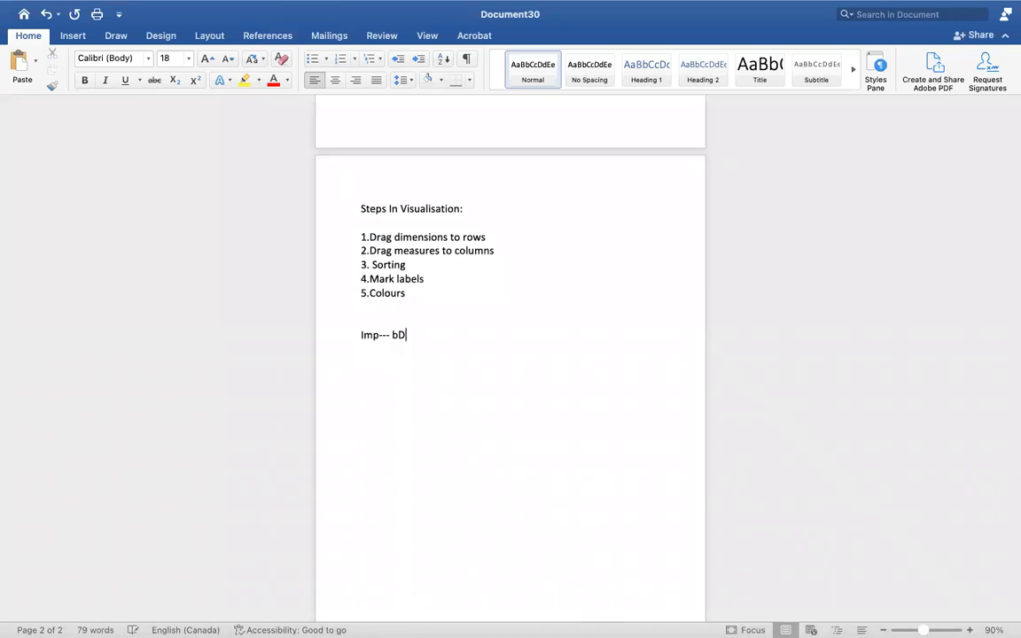
key(BackSpace)
key(BackSpace)
key(BackSpace)
key(BackSpace)
key(BackSpace)
key(BackSpace)
key(BackSpace)
- Continue the "Imp---" note with "Defaukt chart in tableau is barchart for any visualisation"
text(Defaukt chart in )
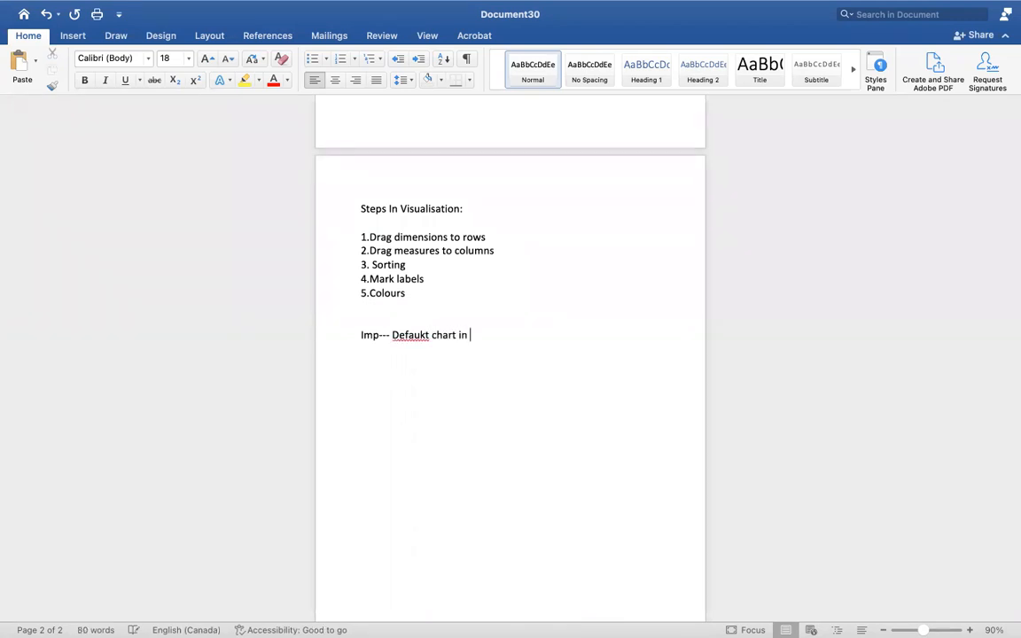
text(tableau is barchart)
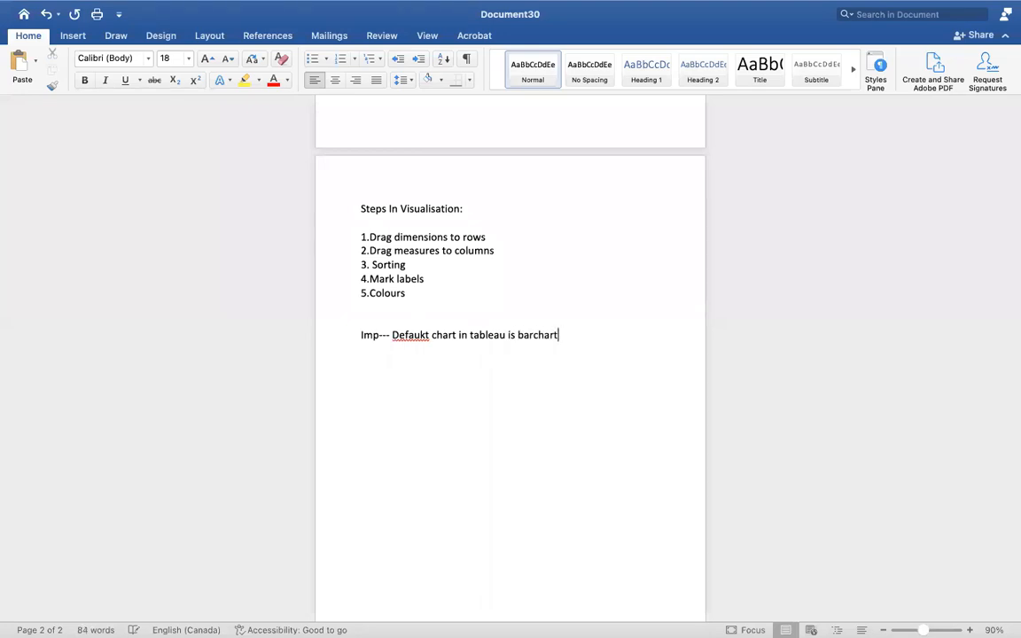
text( for any visuali)
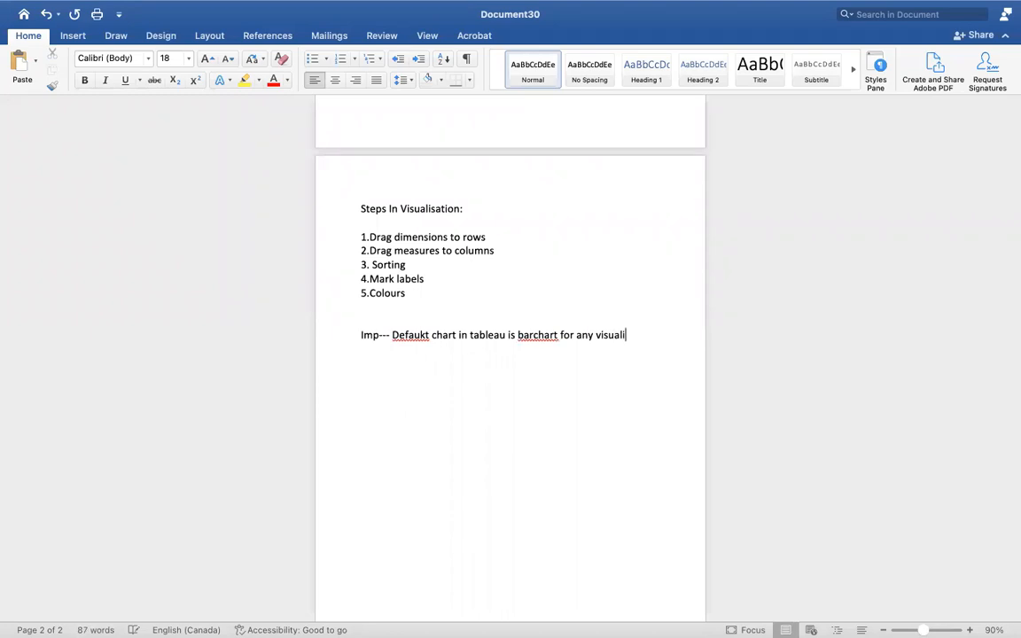
text(sation)
- Correct "Defaukt" to "Default" in the note and add empty lines after it
click(428, 335)
key(BackSpace)
text(l)
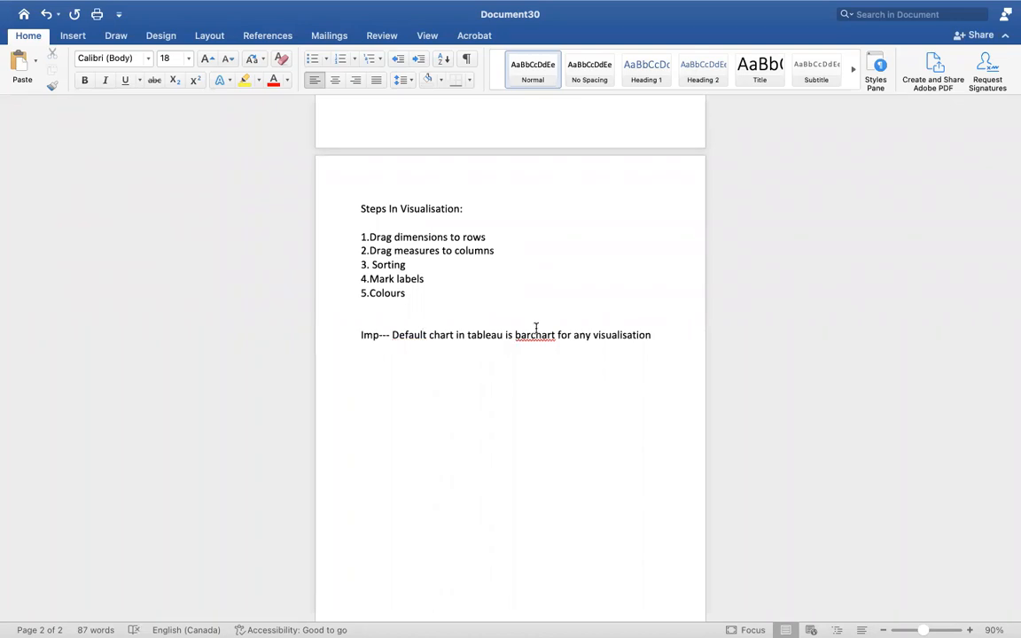
click(667, 333)
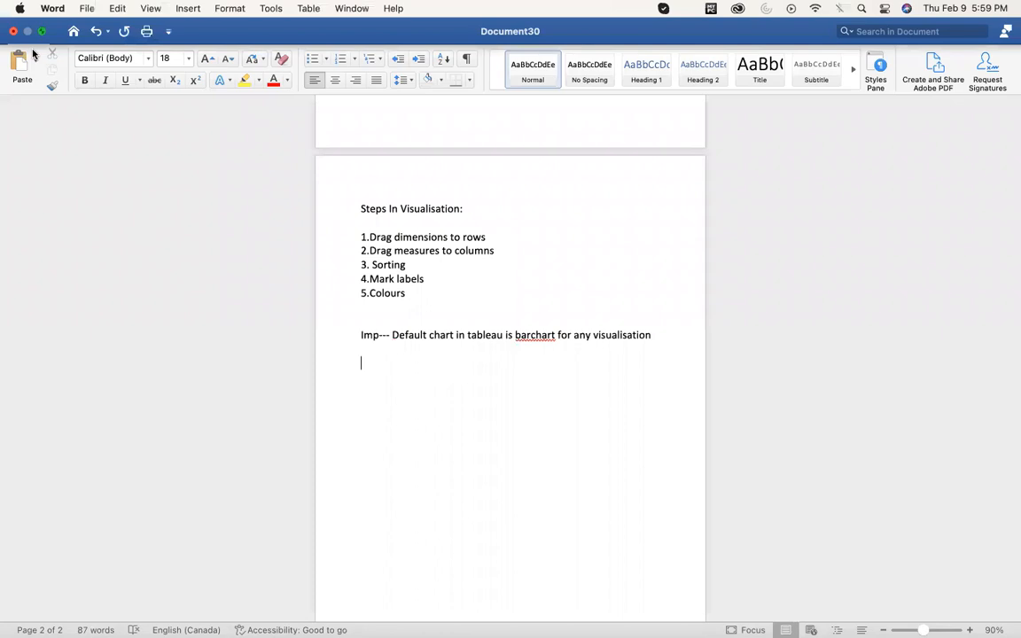
- Leave full screen in Word, switch to Tableau and add two new worksheets, returning to Sheet 1
click(40, 34)
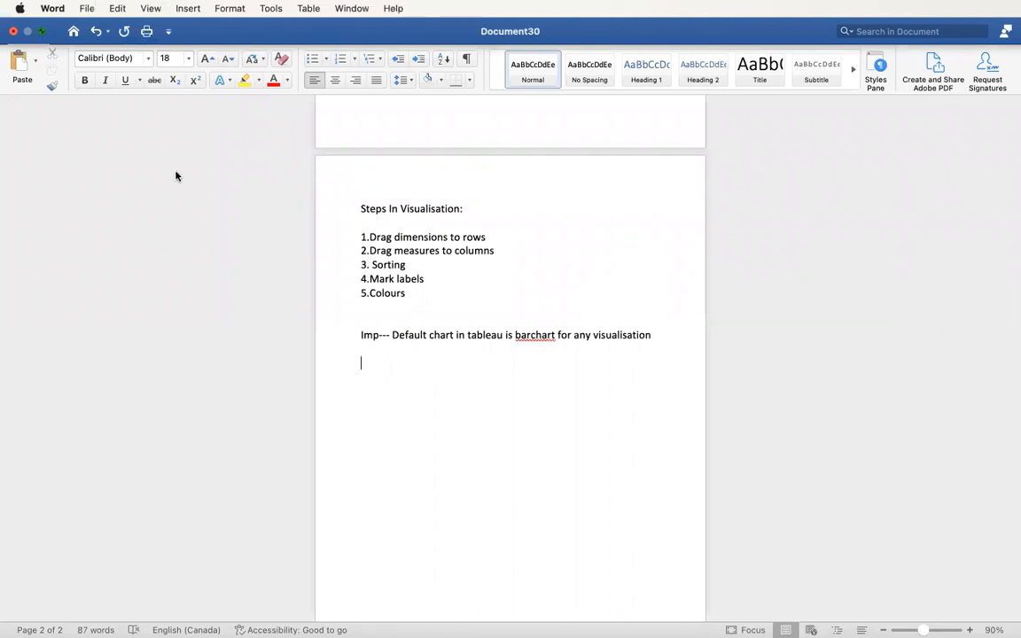
click(162, 99)
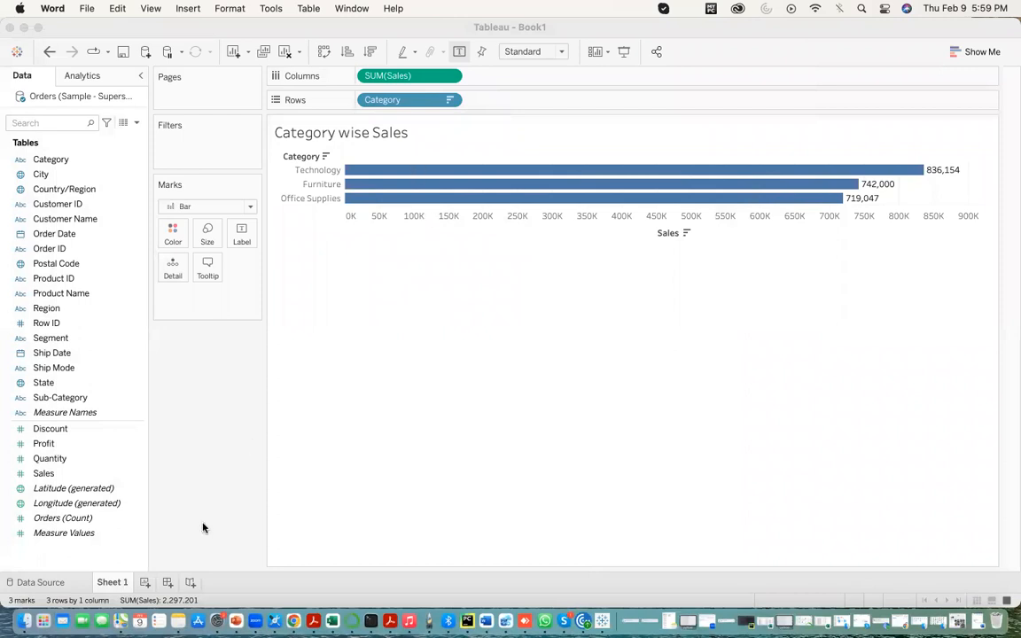
click(144, 583)
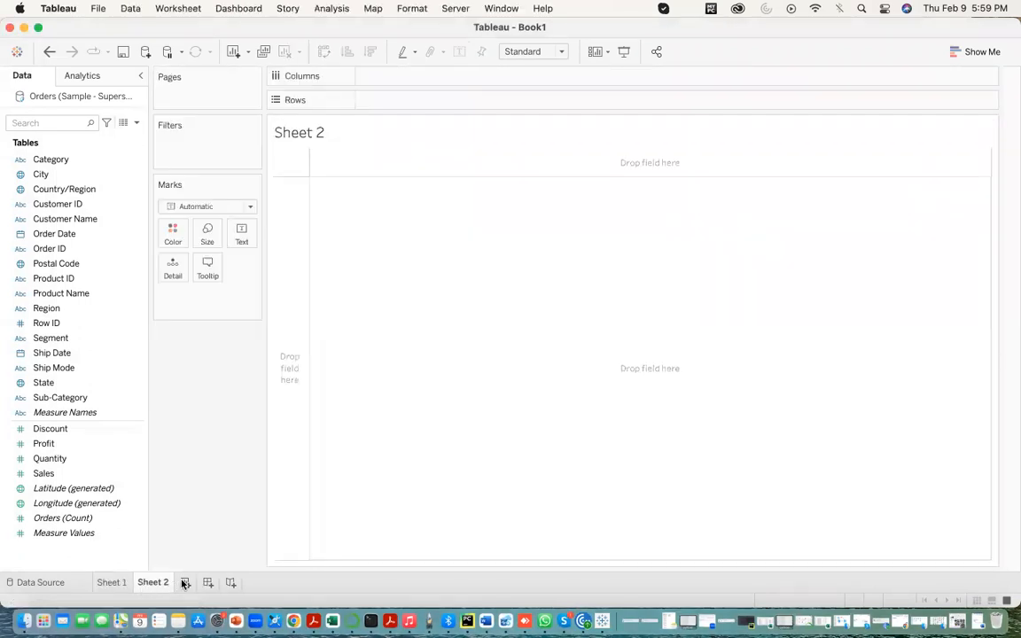
click(185, 582)
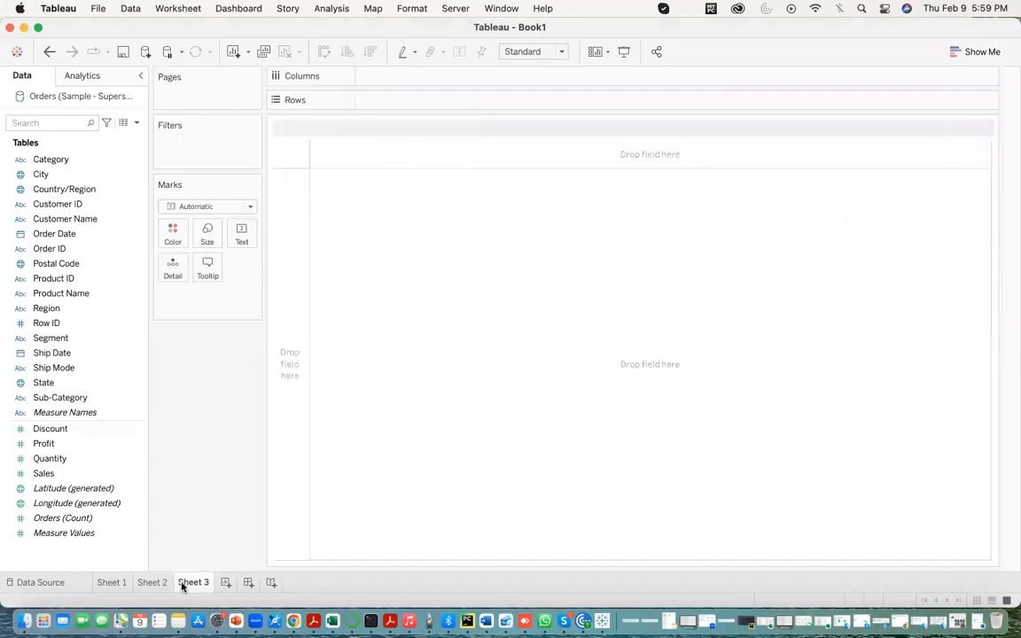
click(152, 583)
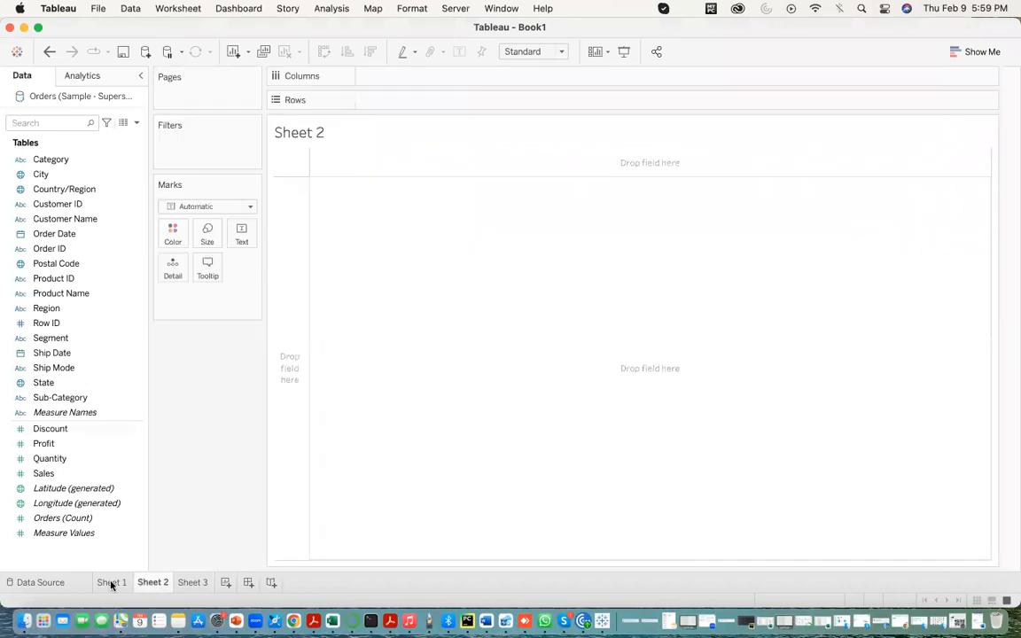
click(112, 583)
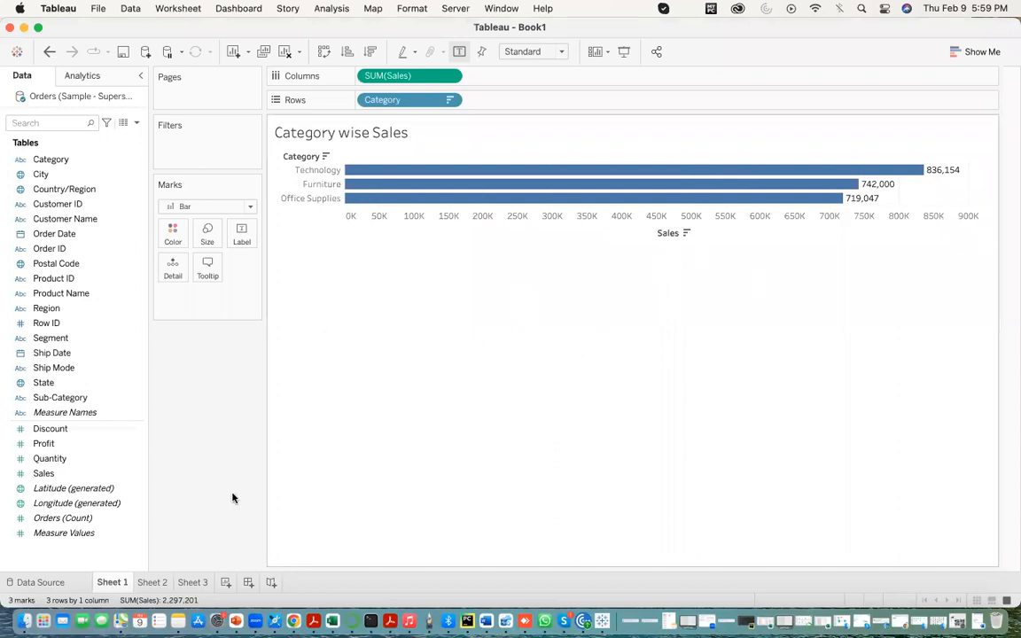
- Replace the title of Sheet 2 with "category wise profits"
click(151, 585)
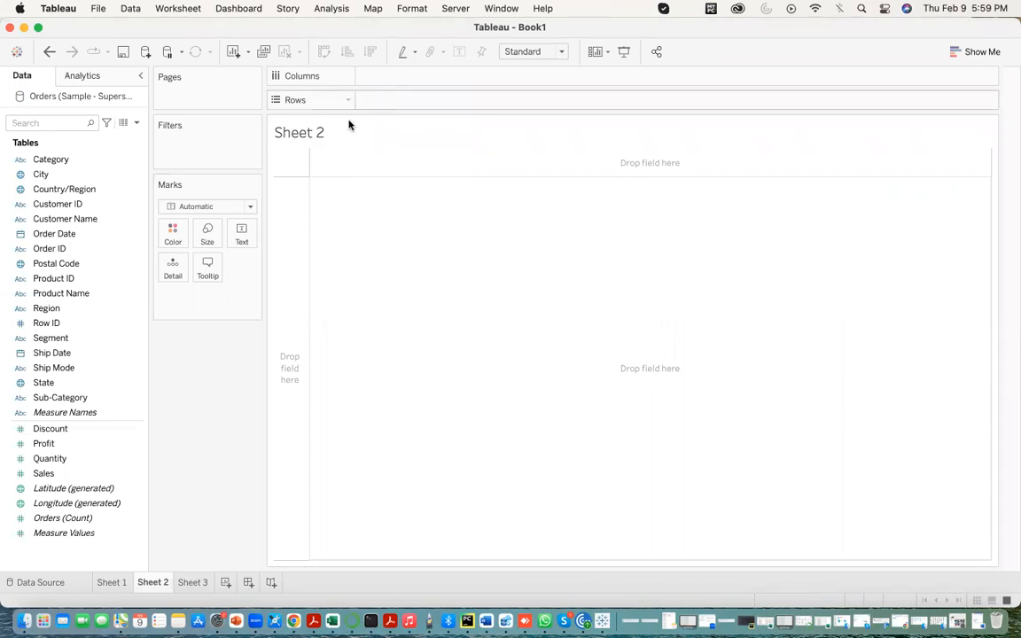
double_click(314, 130)
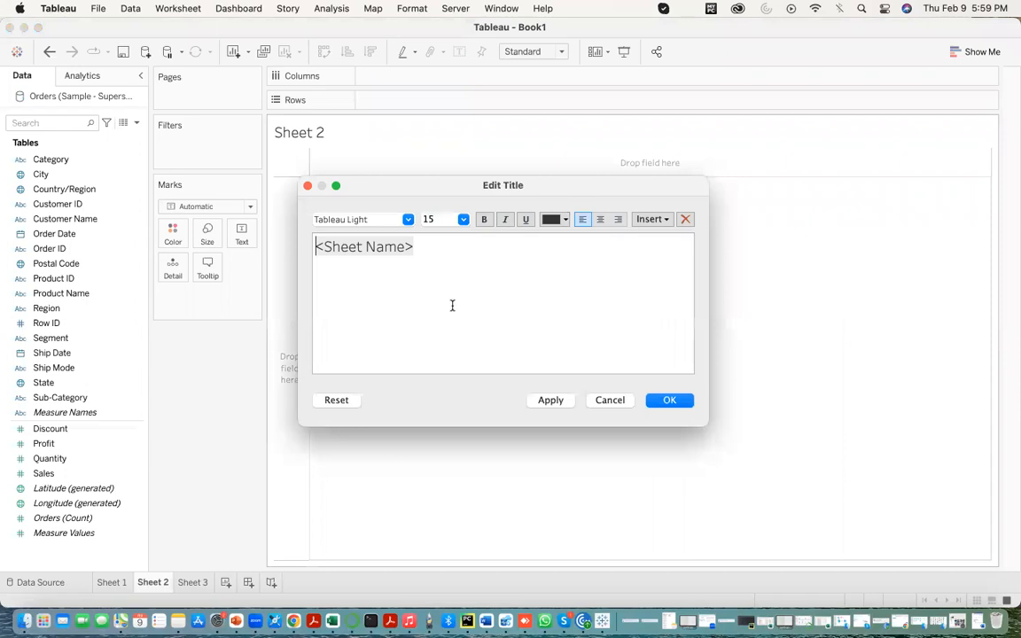
drag(435, 251, 291, 257)
text(CB)
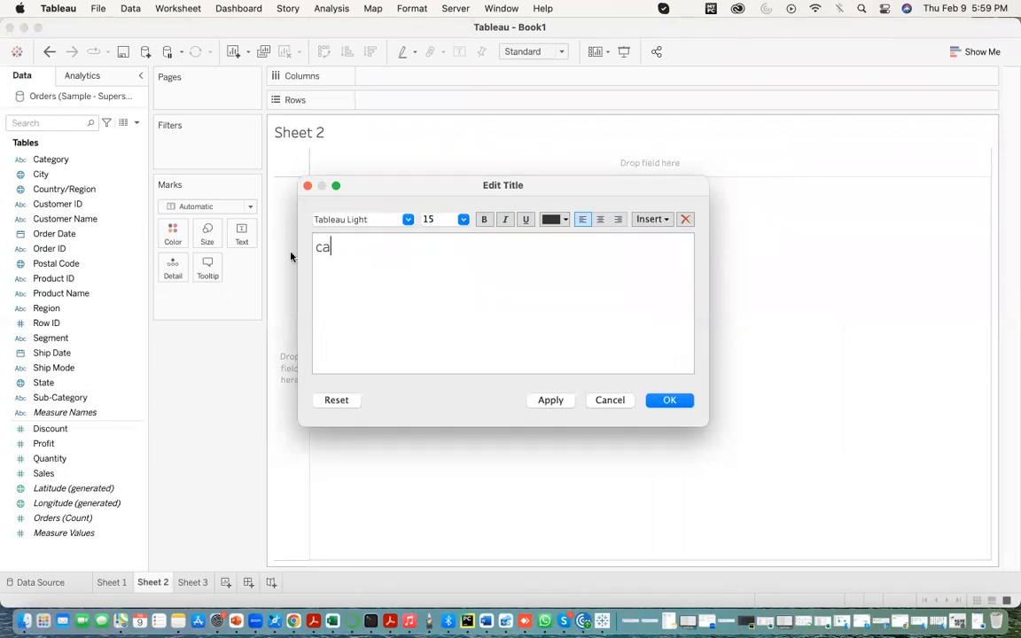
key(BackSpace)
key(BackSpace)
text(category wise )
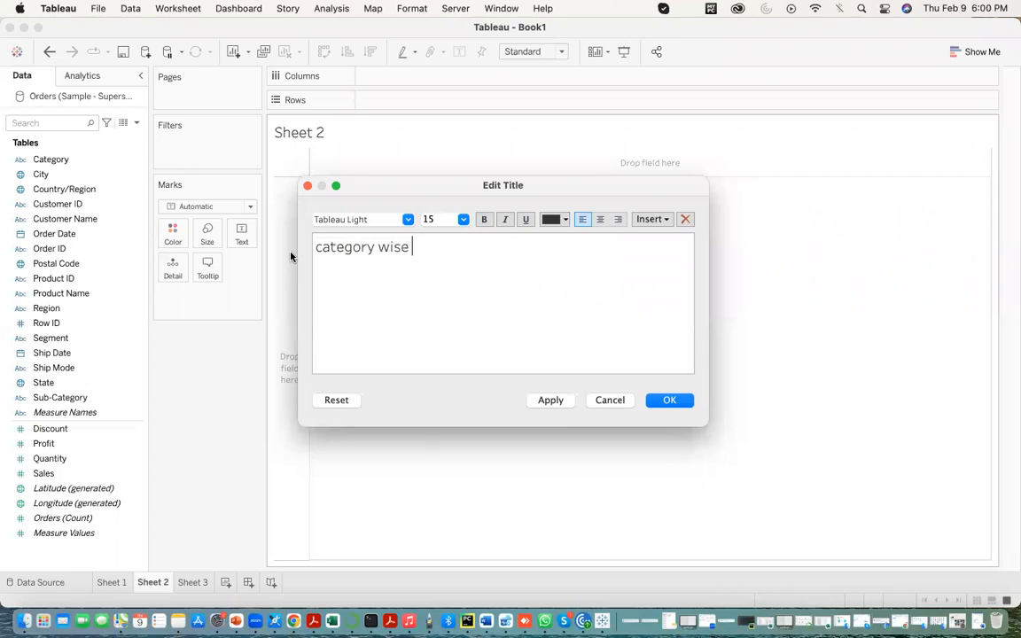
text(profits)
click(549, 401)
click(658, 403)
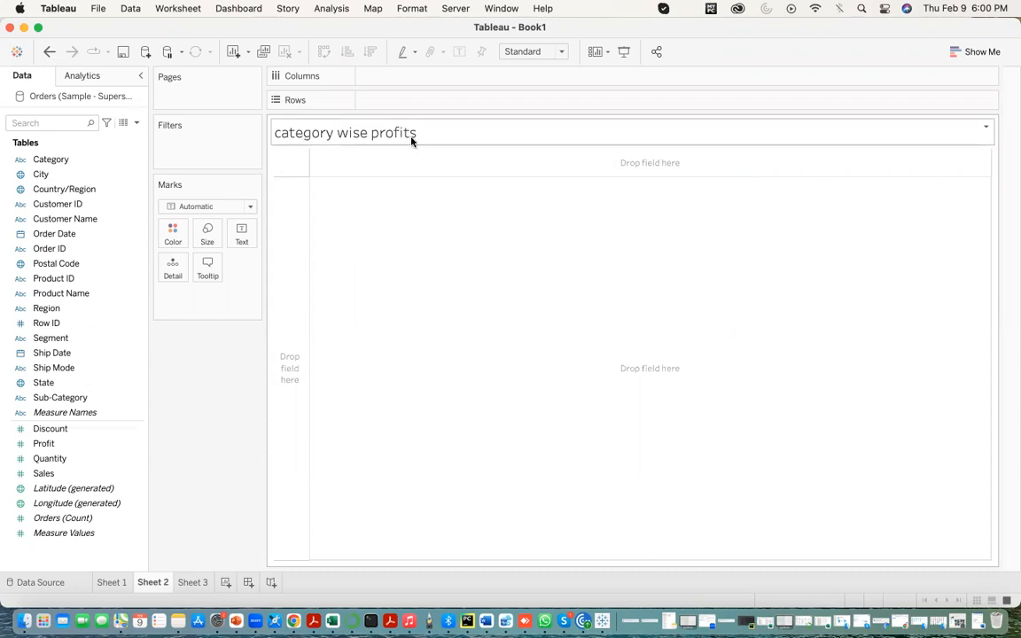
- Build a bar chart on Sheet 2 with Category on rows and Profit on columns
drag(52, 160, 385, 100)
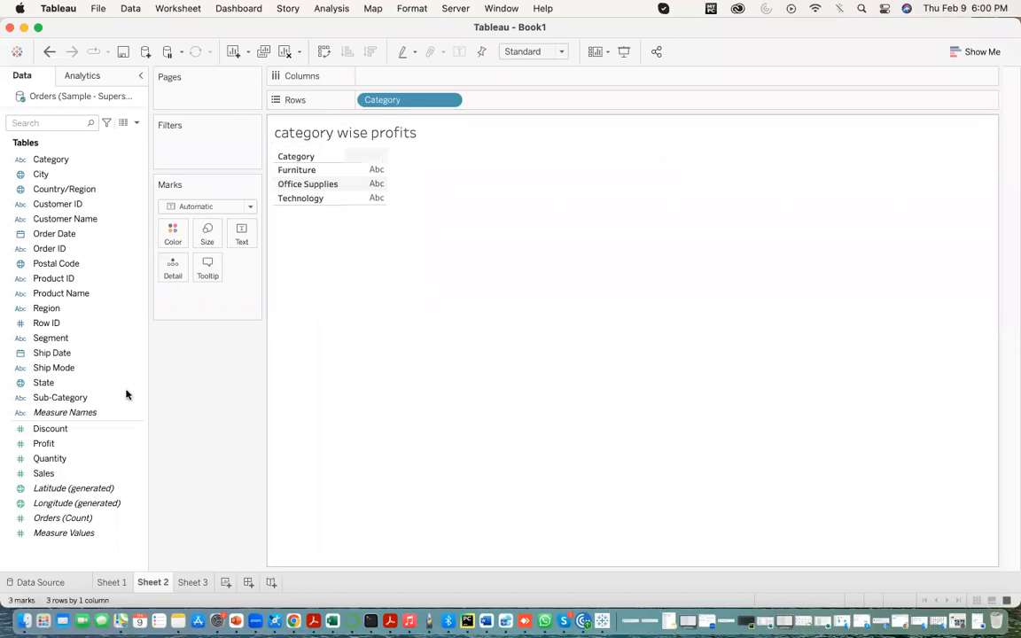
click(62, 456)
drag(61, 452, 388, 82)
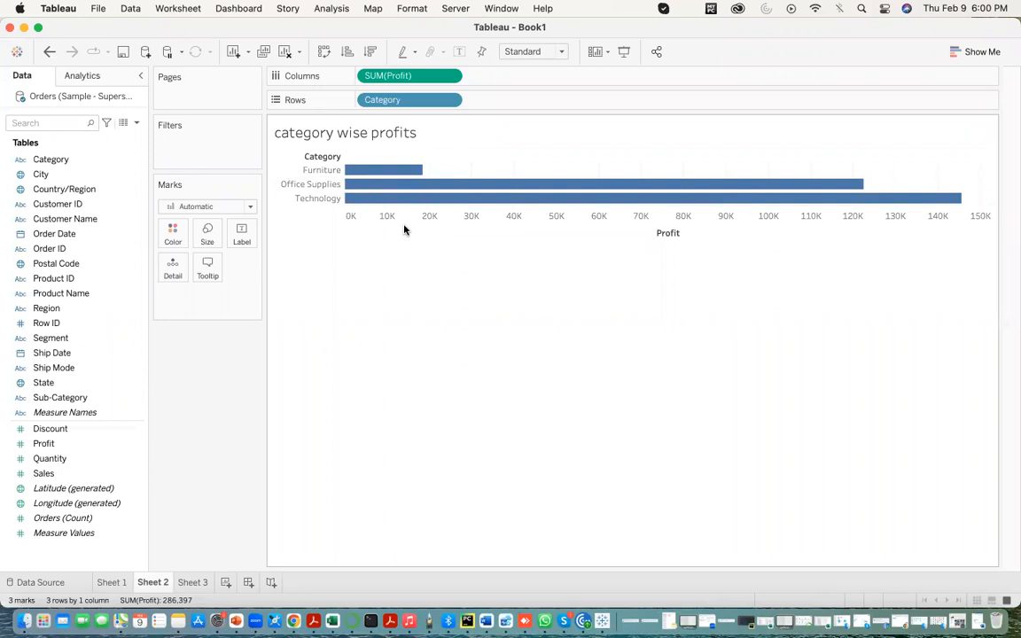
- Sort the categories by profit in descending order and show mark labels on the bars
mouse_move(404, 174)
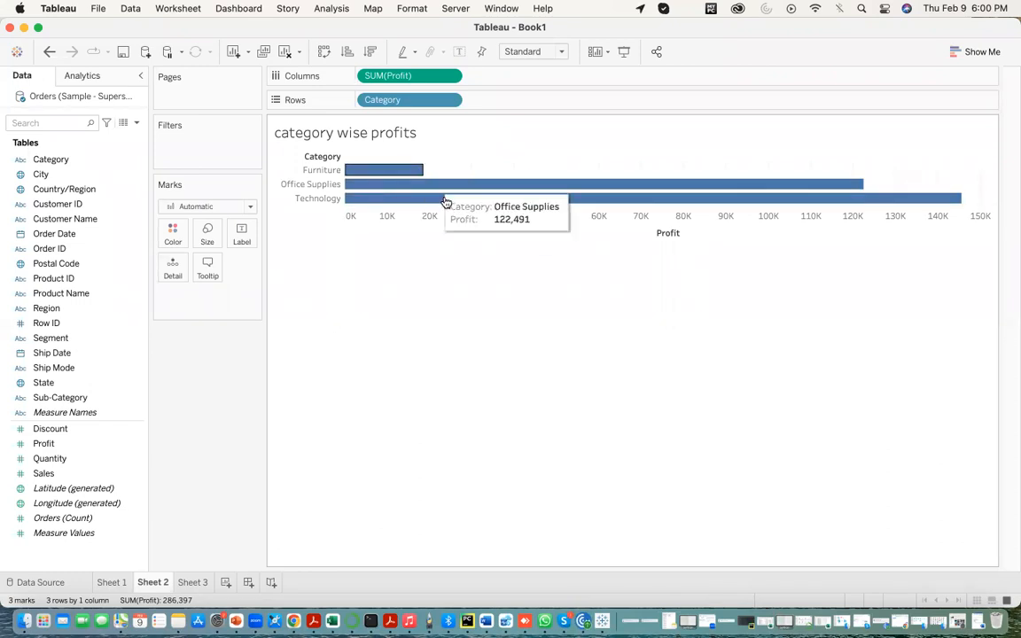
click(371, 53)
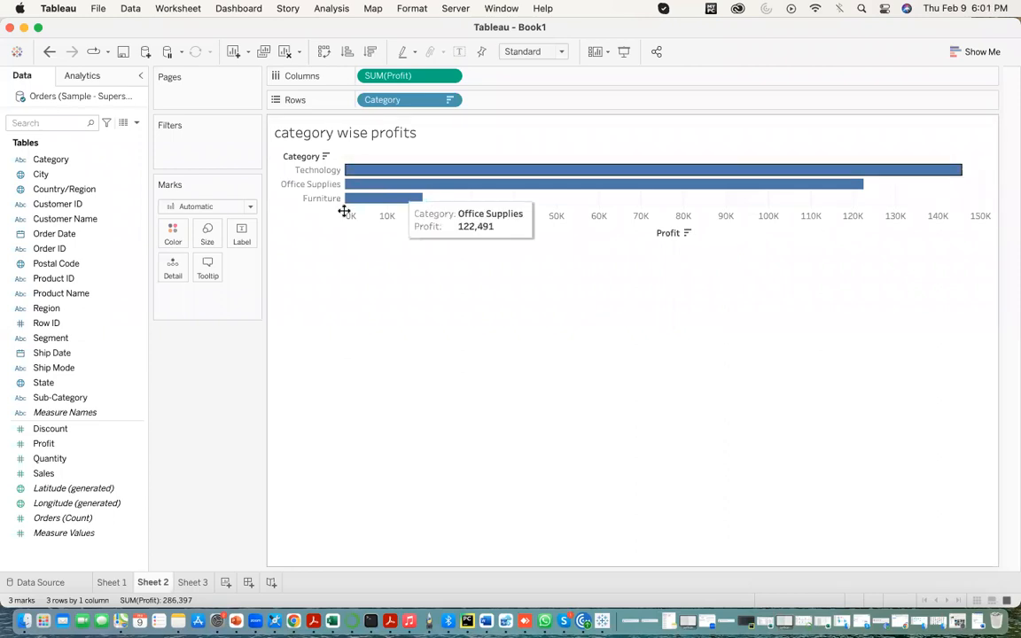
click(243, 235)
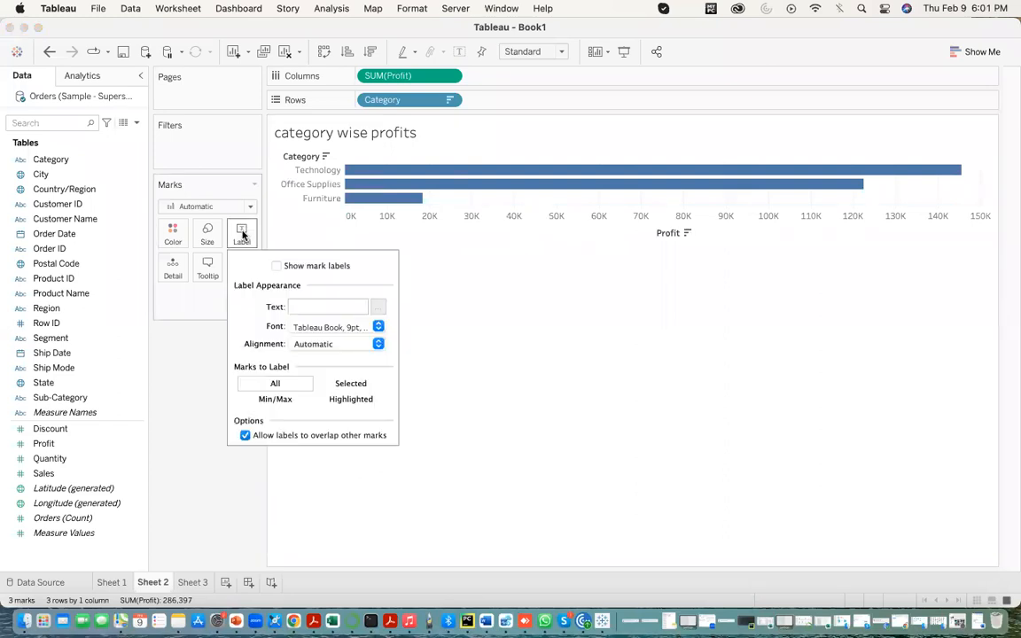
click(277, 265)
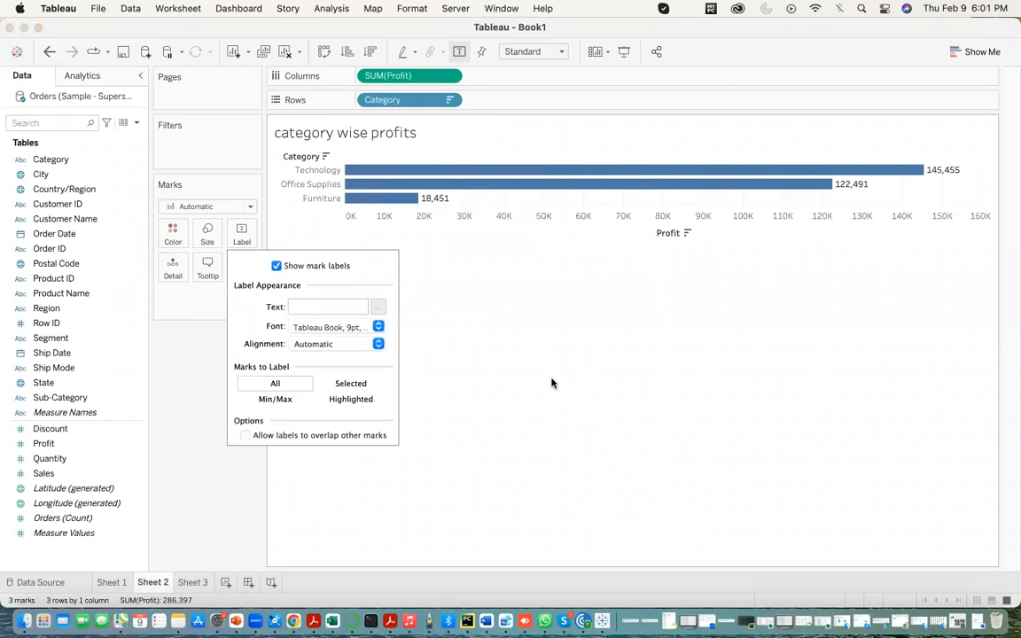
click(552, 383)
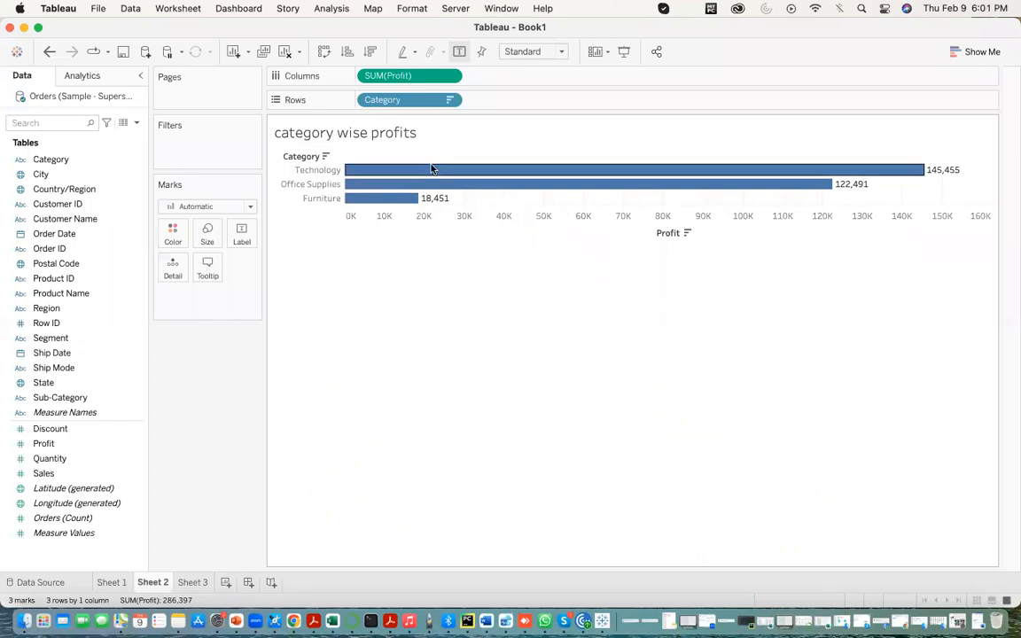
- Try yellow and red as the colour of the profit bars and restore blue
click(169, 234)
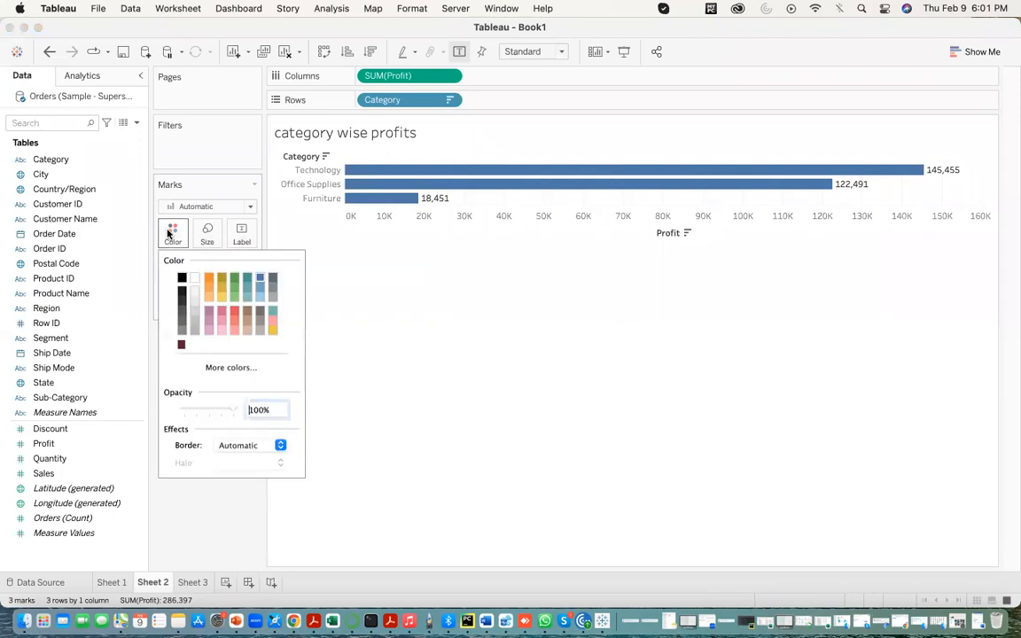
click(220, 301)
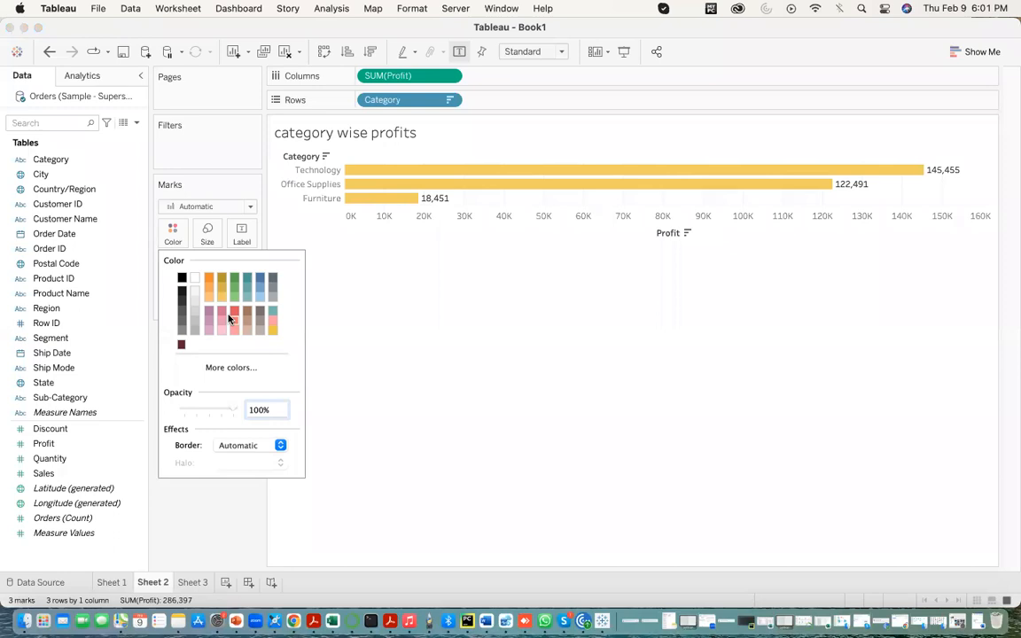
click(234, 312)
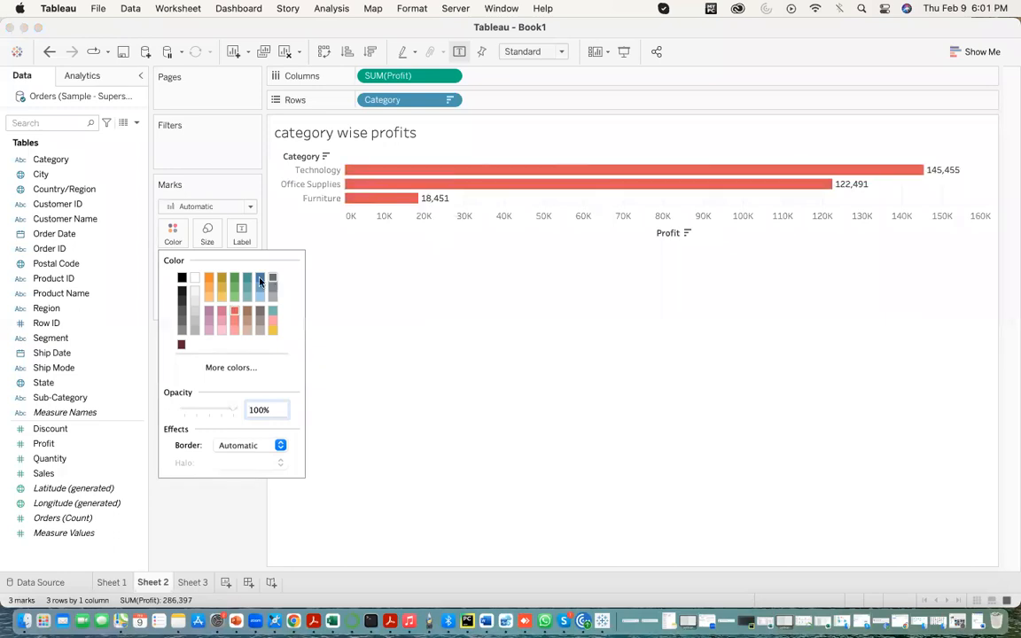
click(259, 279)
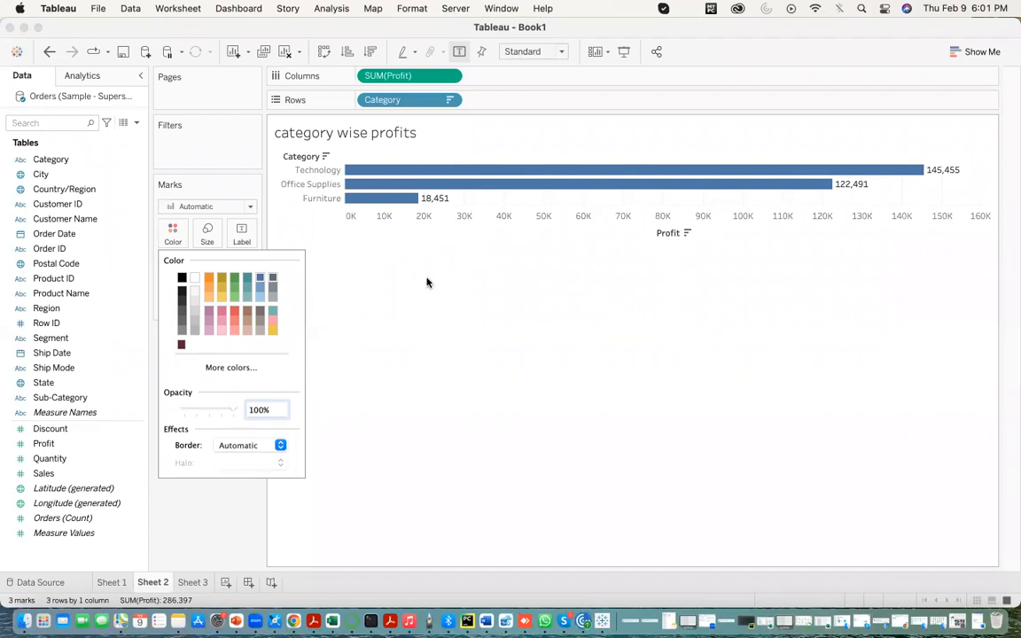
click(356, 307)
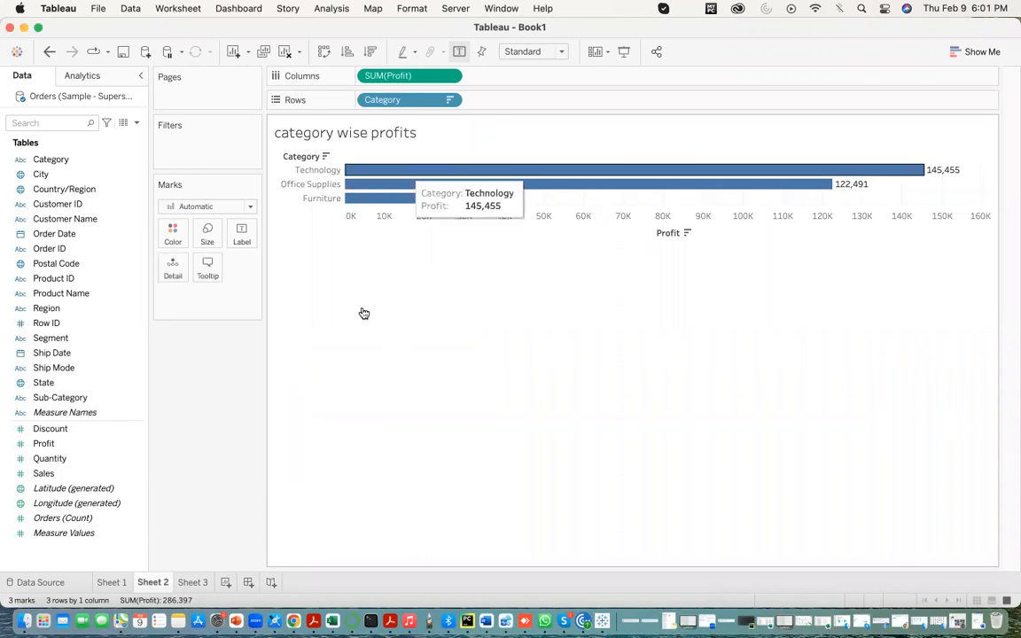
- Replace the title of Sheet 3 with "category and subcategory wise Sales"
click(193, 582)
double_click(307, 129)
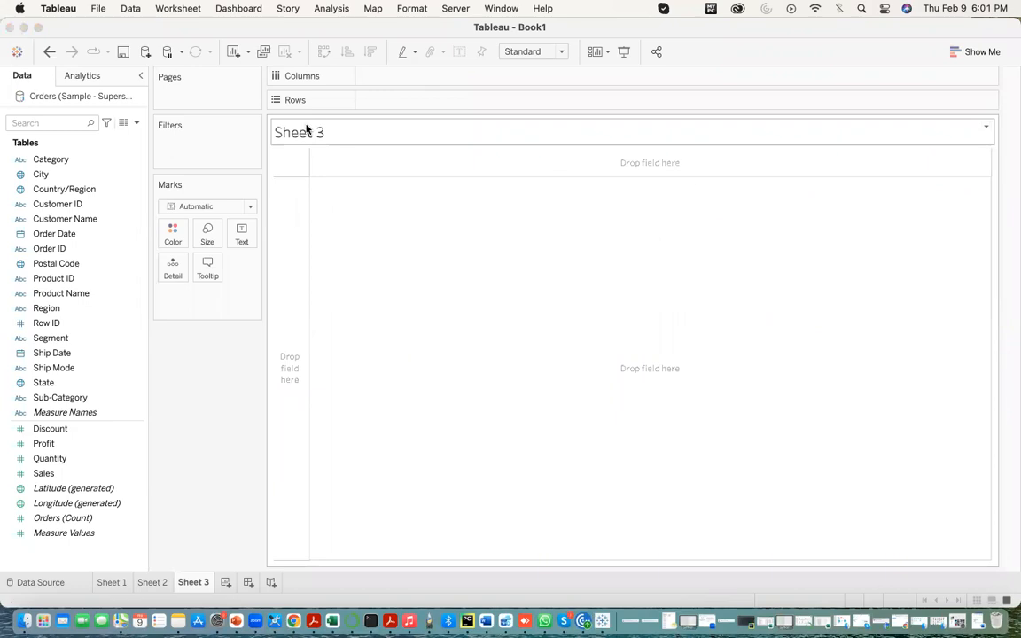
drag(420, 249, 279, 245)
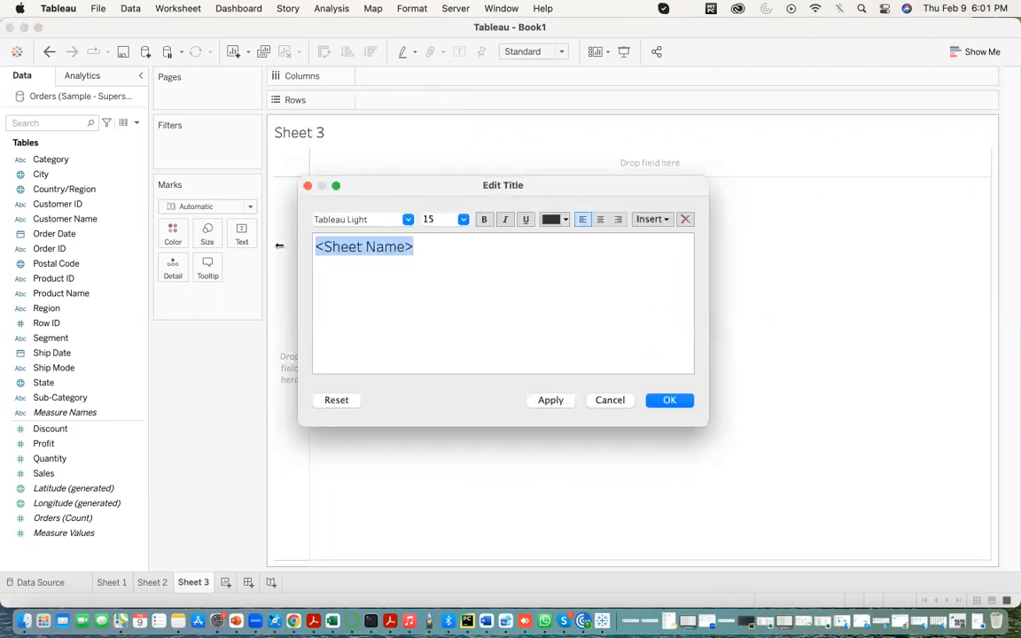
text(c)
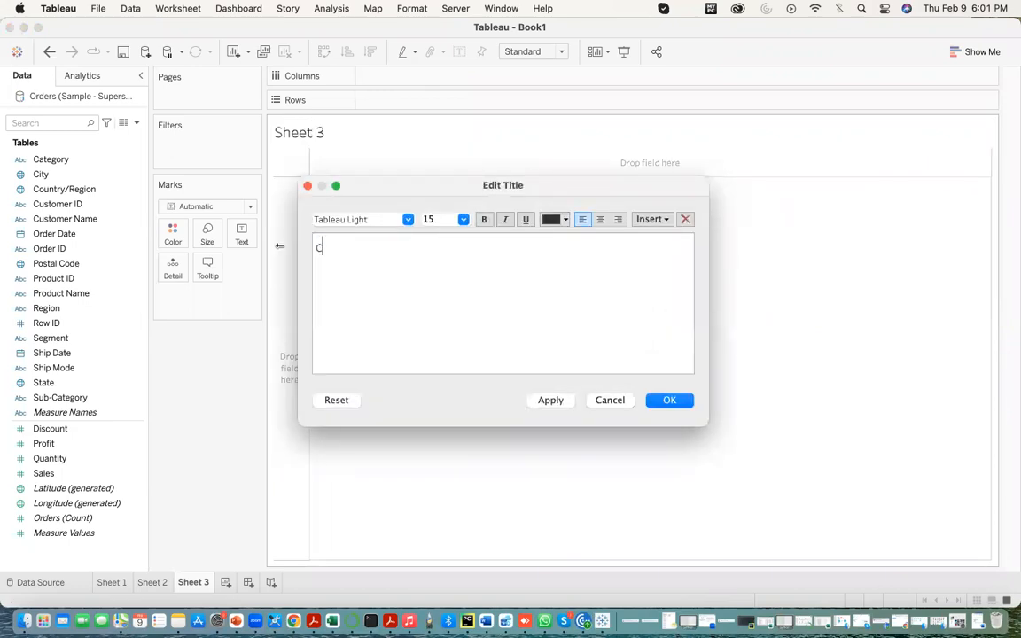
key(BackSpace)
text(category an)
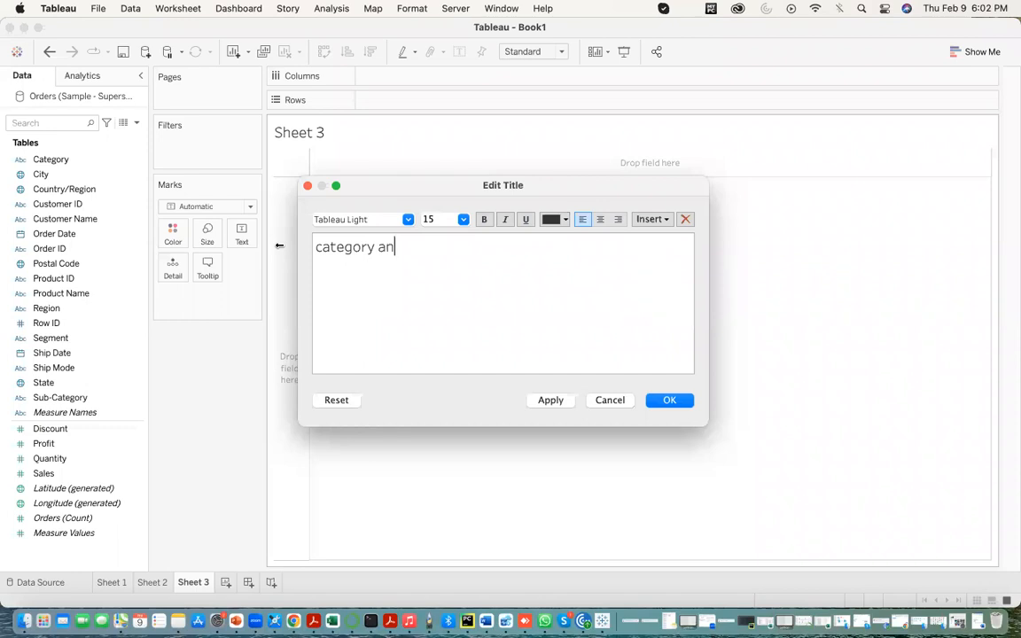
text(d subcategory wise)
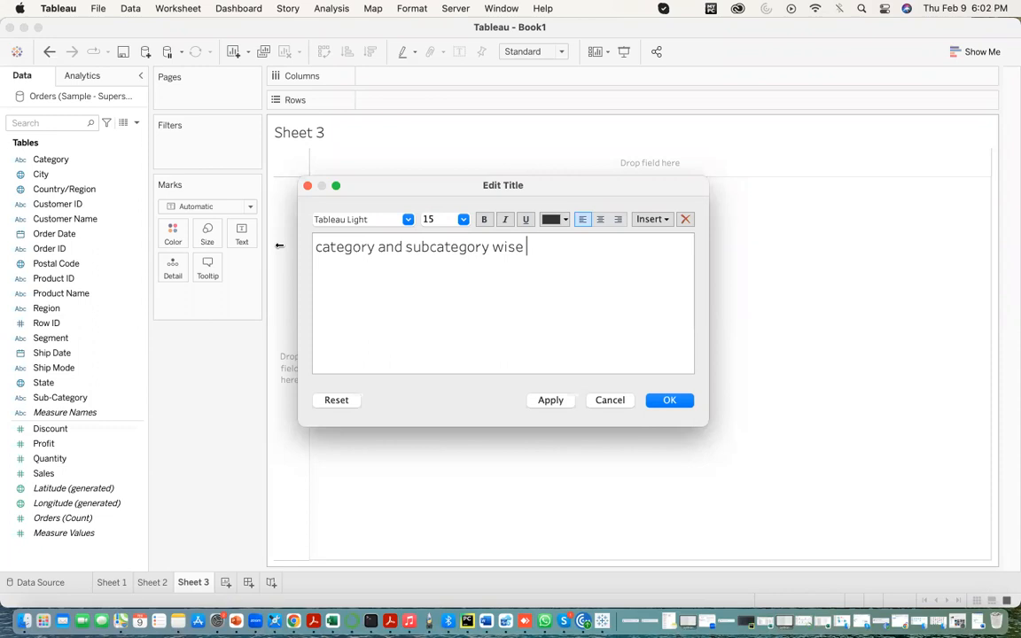
text( Sales)
click(538, 399)
click(670, 400)
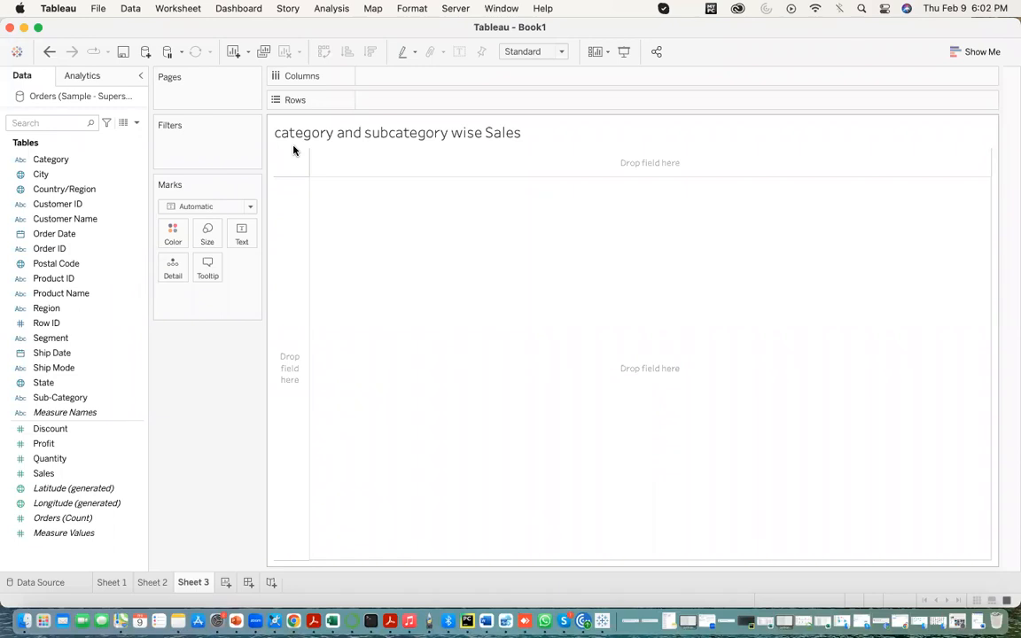
- Build a bar chart on Sheet 3 with Category and Sub-Category on rows and Sales on columns
drag(76, 160, 406, 103)
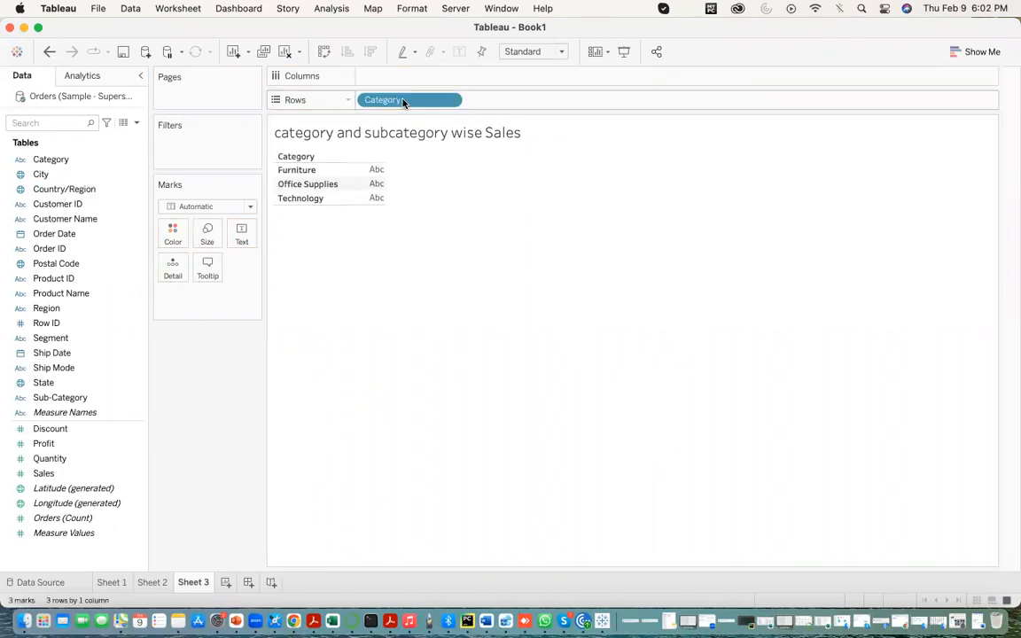
drag(45, 396, 495, 104)
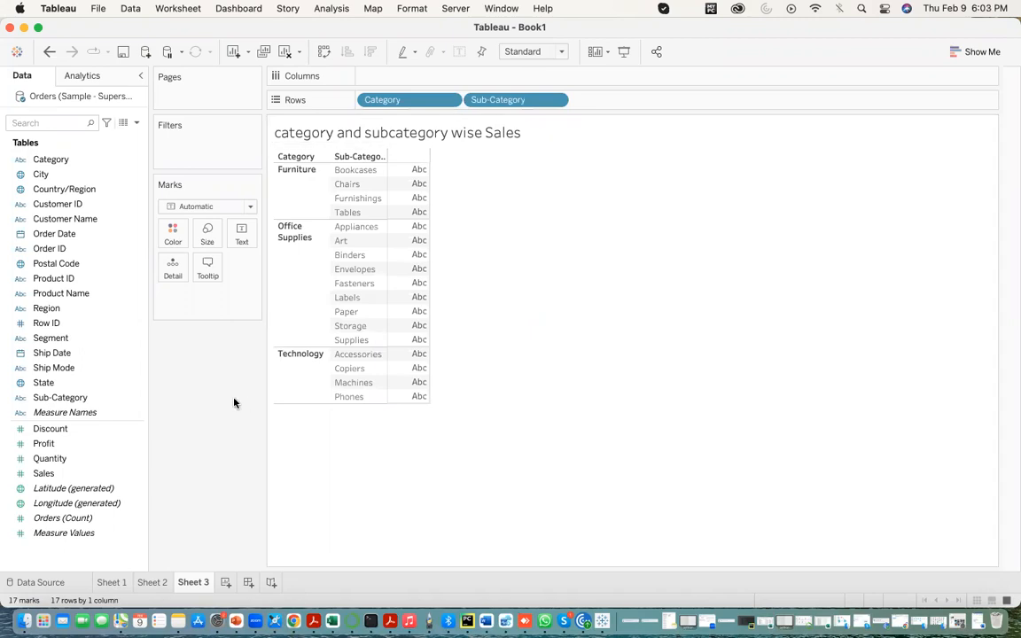
click(71, 473)
drag(80, 473, 387, 78)
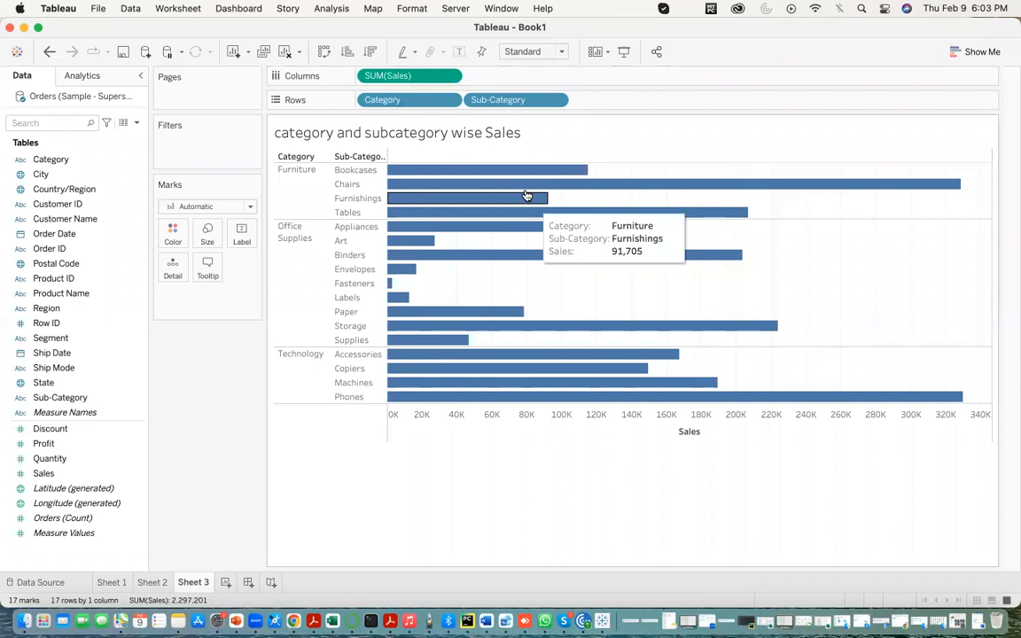
- Sort the sub-categories by sales in descending order and show mark labels on the bars
click(373, 55)
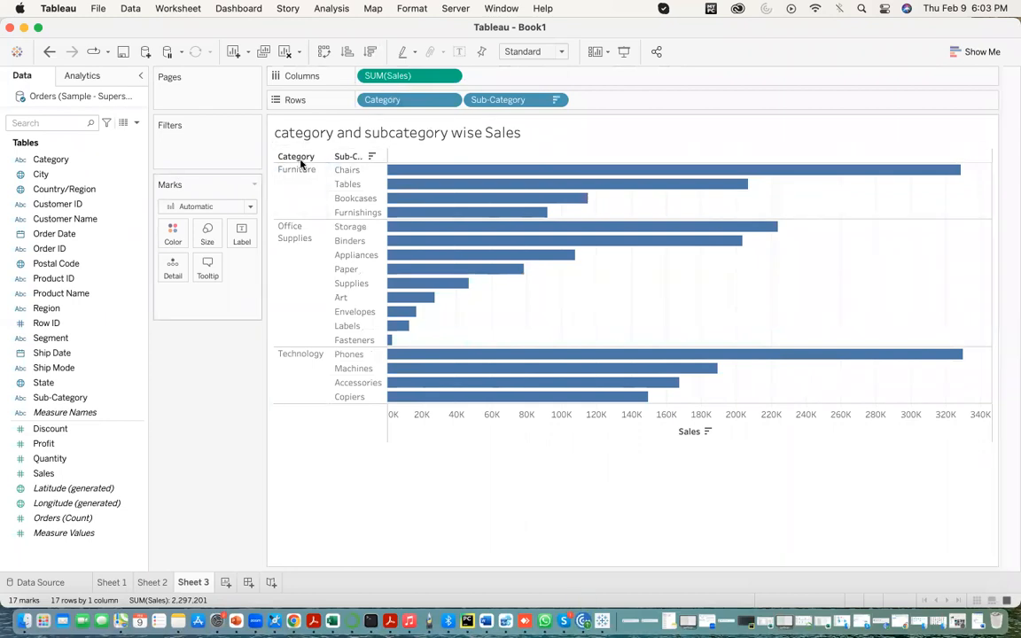
click(240, 235)
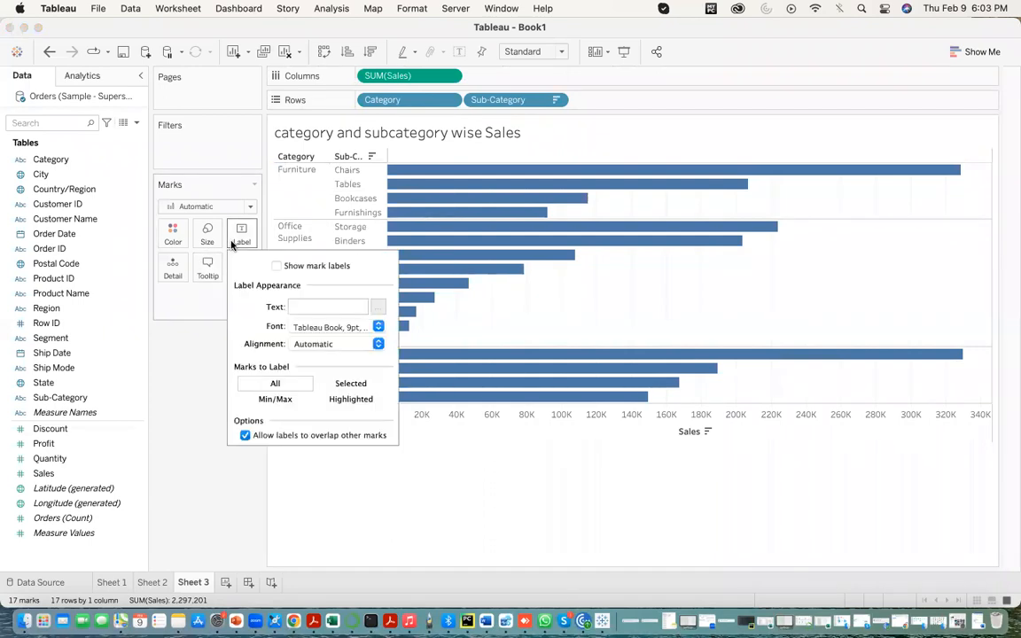
click(278, 266)
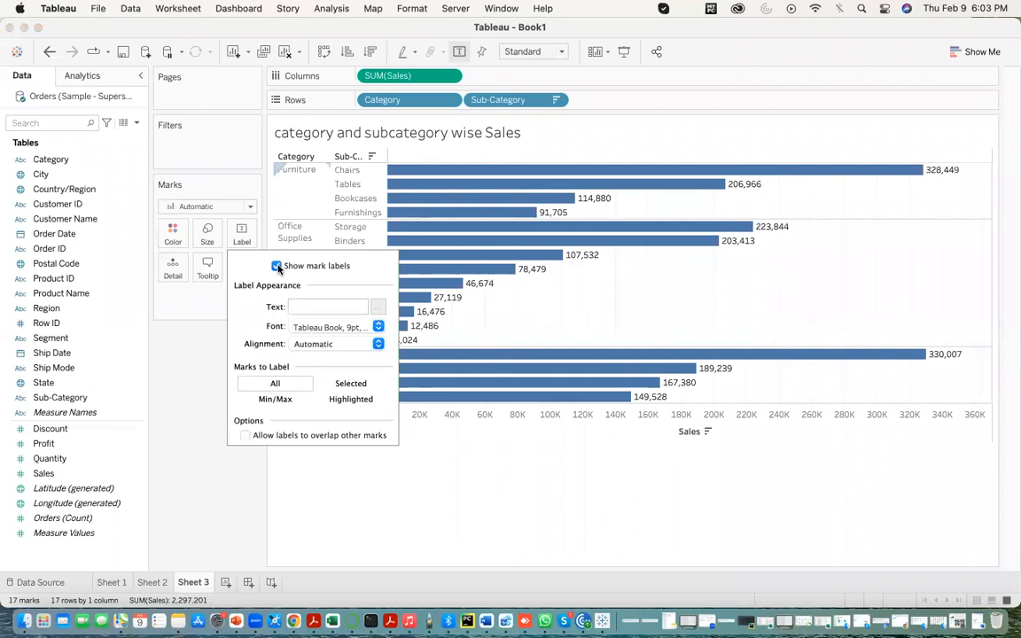
click(460, 451)
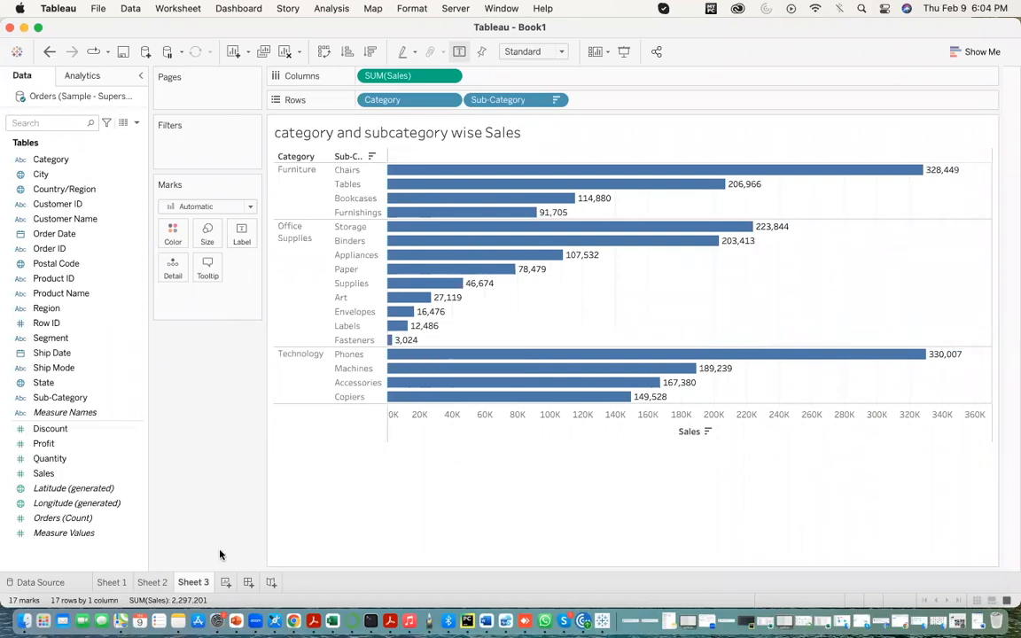
- Add a new worksheet and replace its title with "Category and subcategory wise Quantity"
click(225, 582)
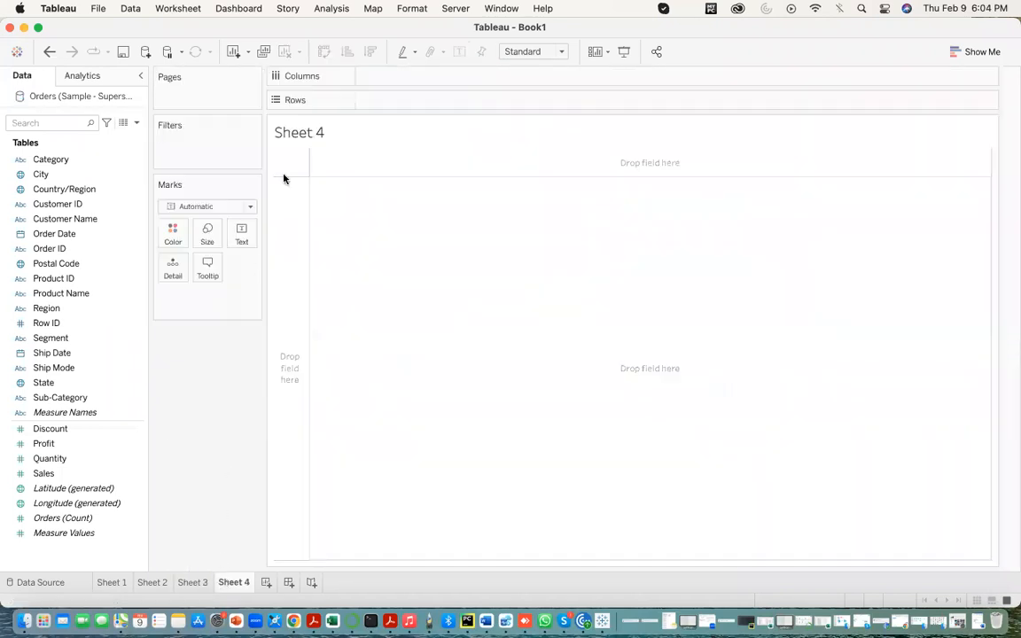
double_click(303, 132)
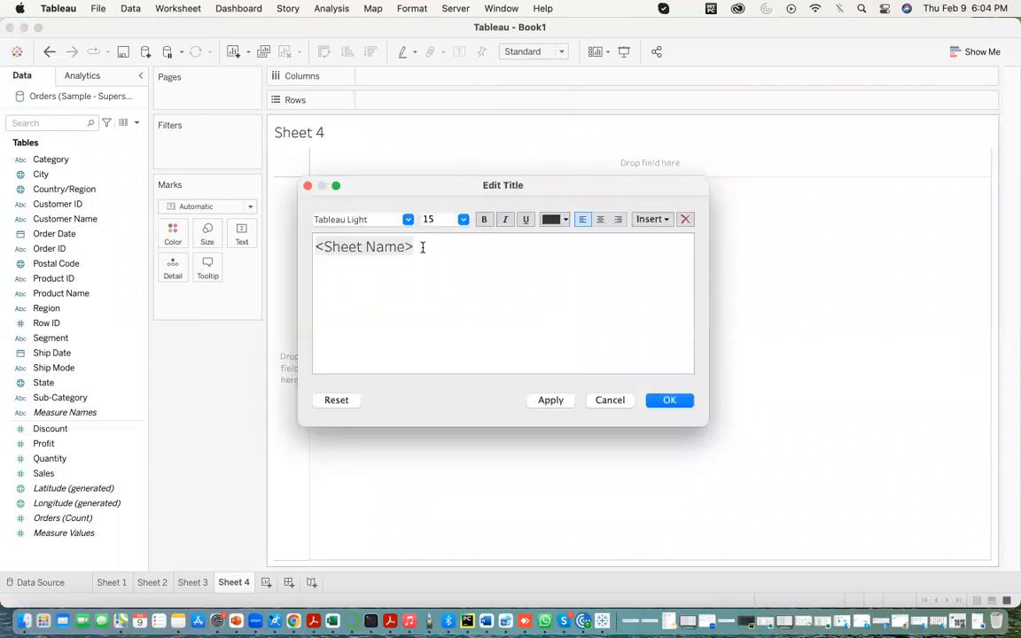
drag(422, 247, 322, 251)
text(Category ans)
key(BackSpace)
text(d subcategory wise Quantity)
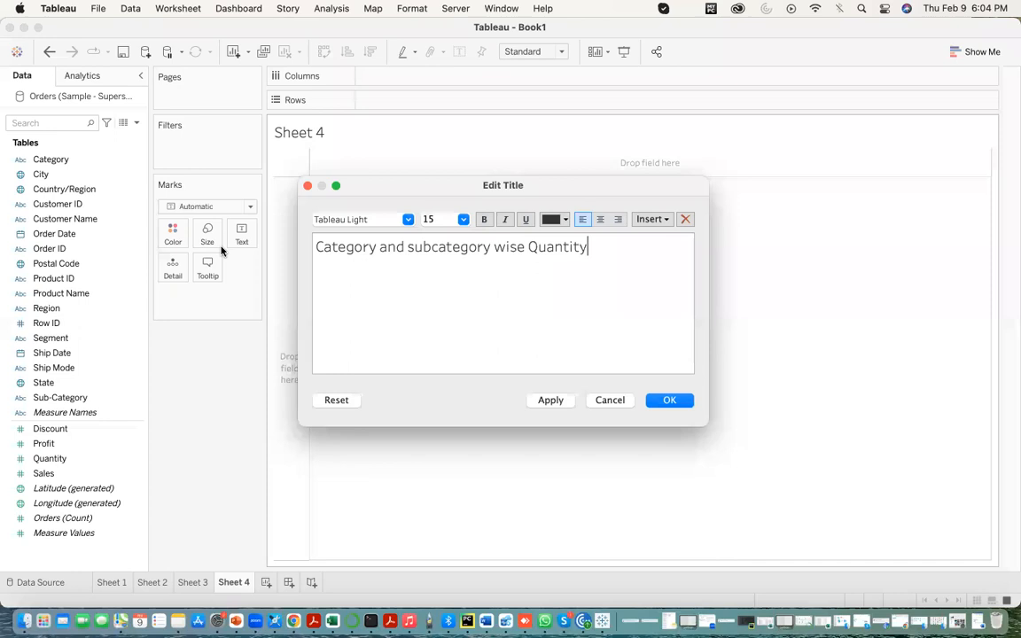
click(544, 400)
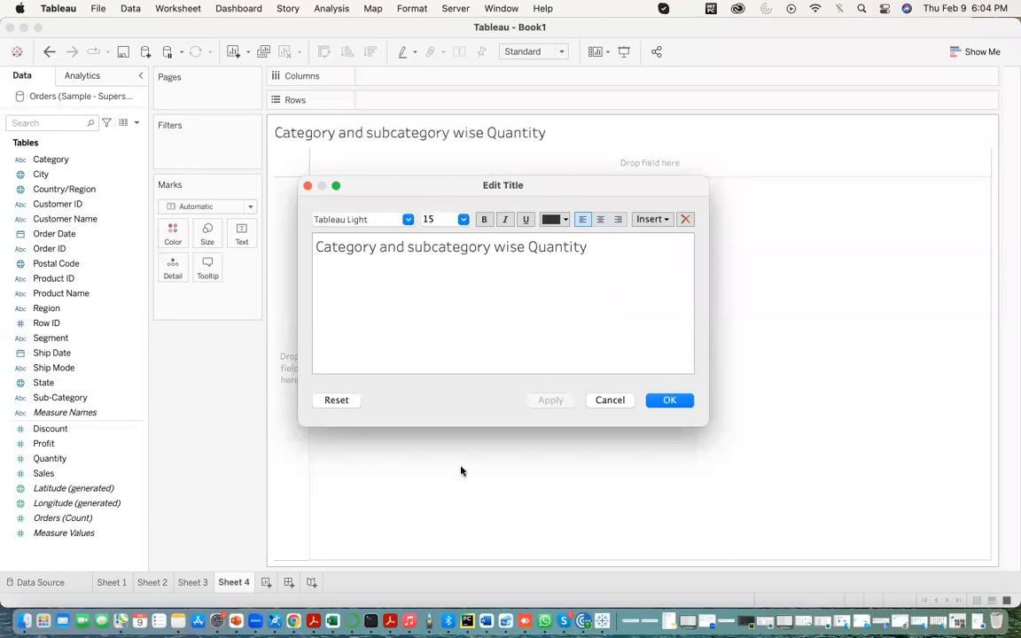
click(663, 401)
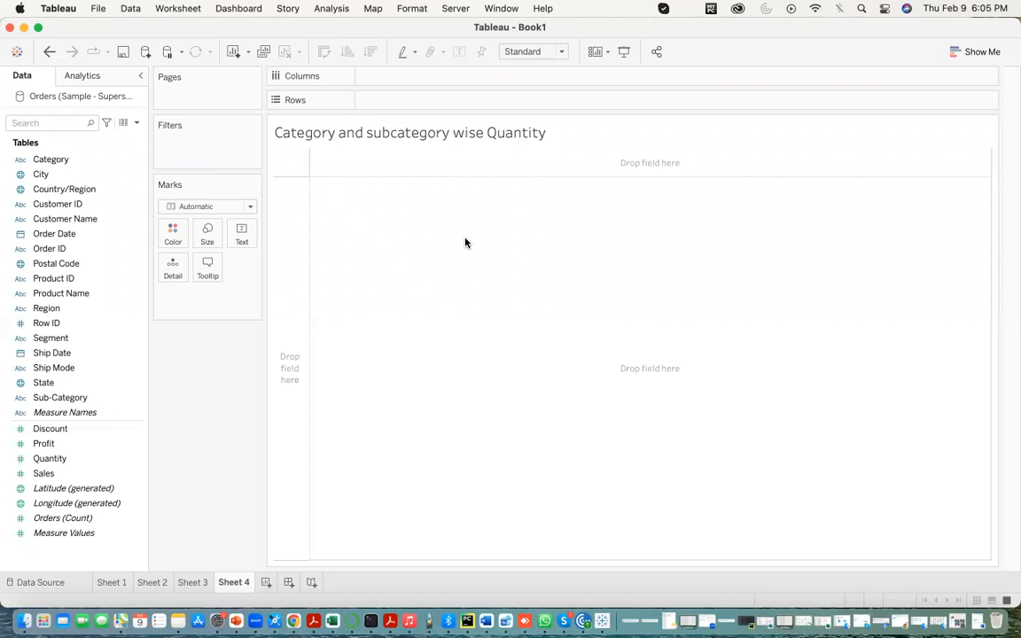
- Reopen the title of Sheet 4 for editing and accept it with its wording as it is
key(XF86AudioRaiseVolume)
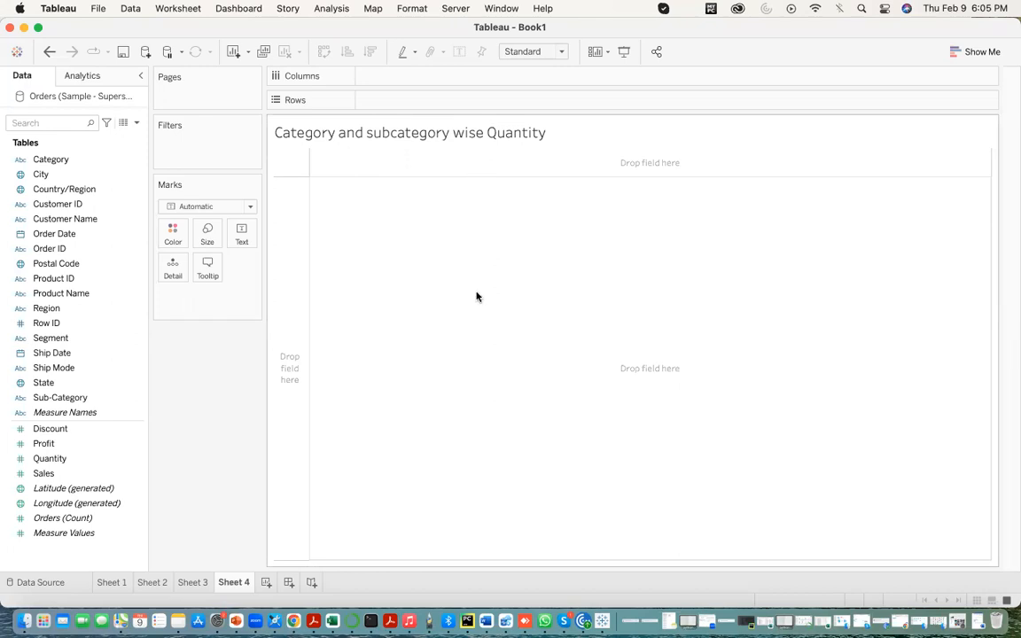
click(310, 136)
double_click(501, 139)
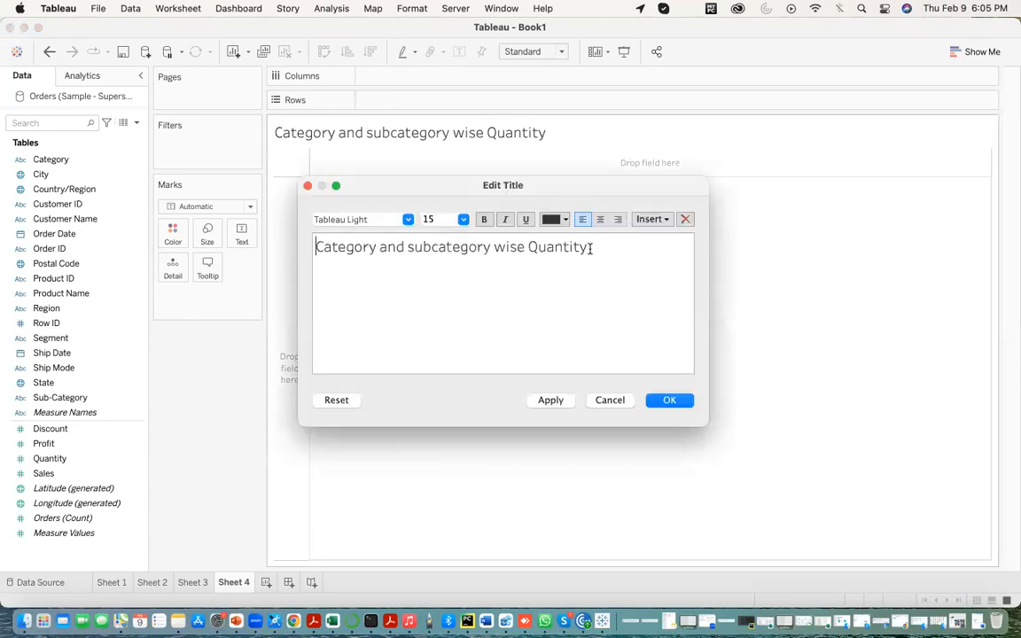
click(549, 401)
click(666, 401)
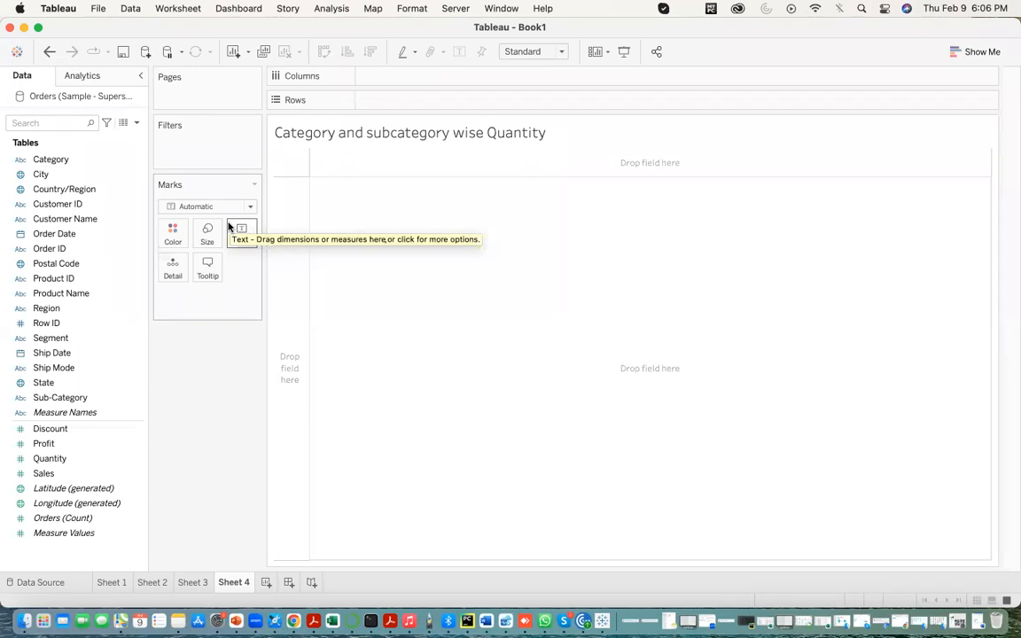
- Build a bar chart on Sheet 4 with Category and Sub-Category on rows and Quantity on columns
click(105, 189)
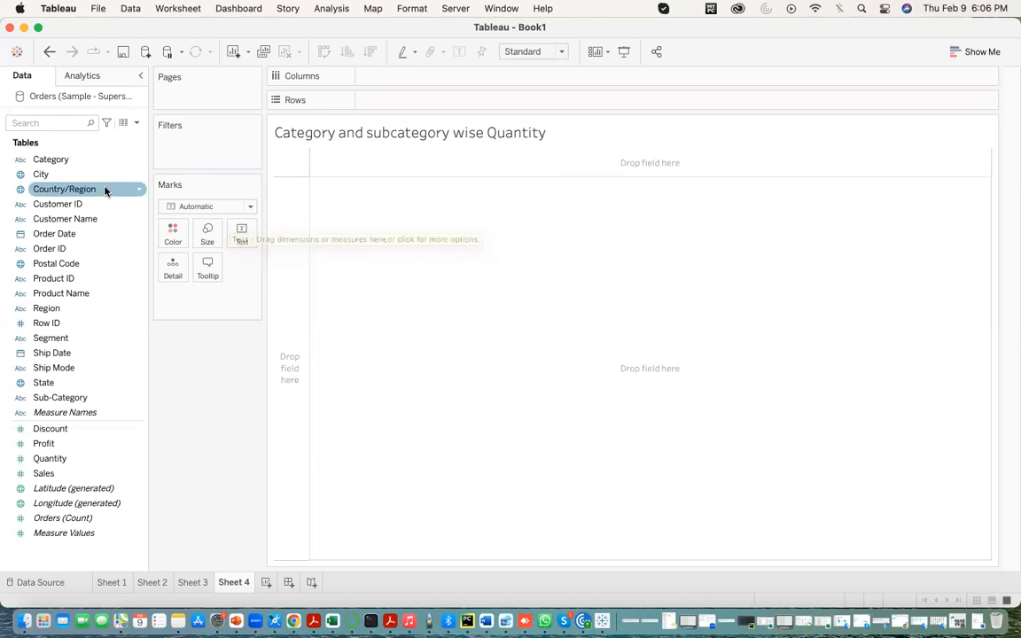
click(56, 161)
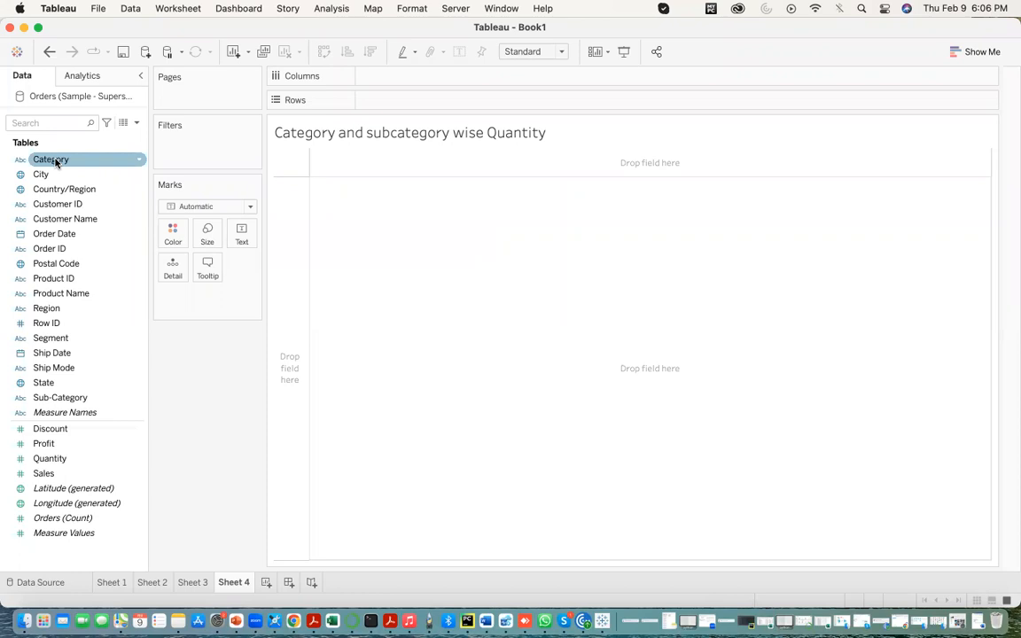
drag(56, 161, 383, 102)
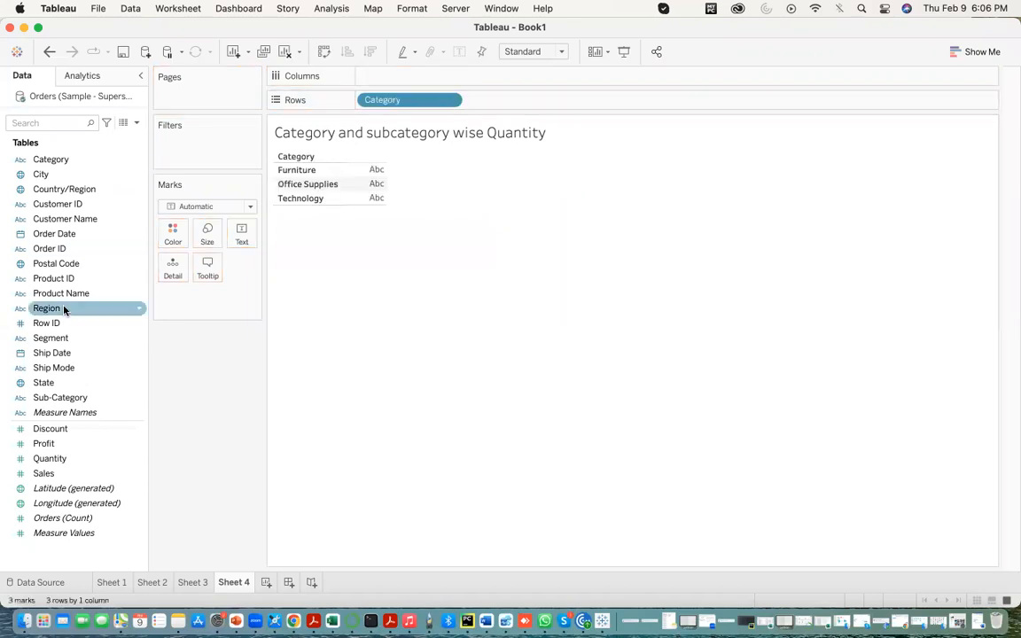
drag(60, 397, 502, 102)
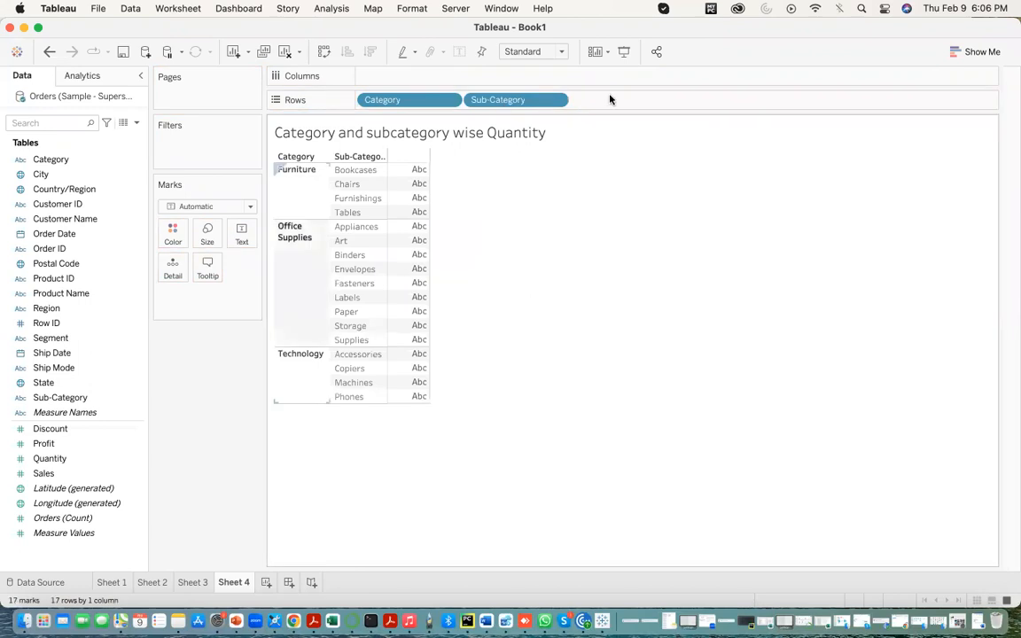
drag(57, 454, 386, 78)
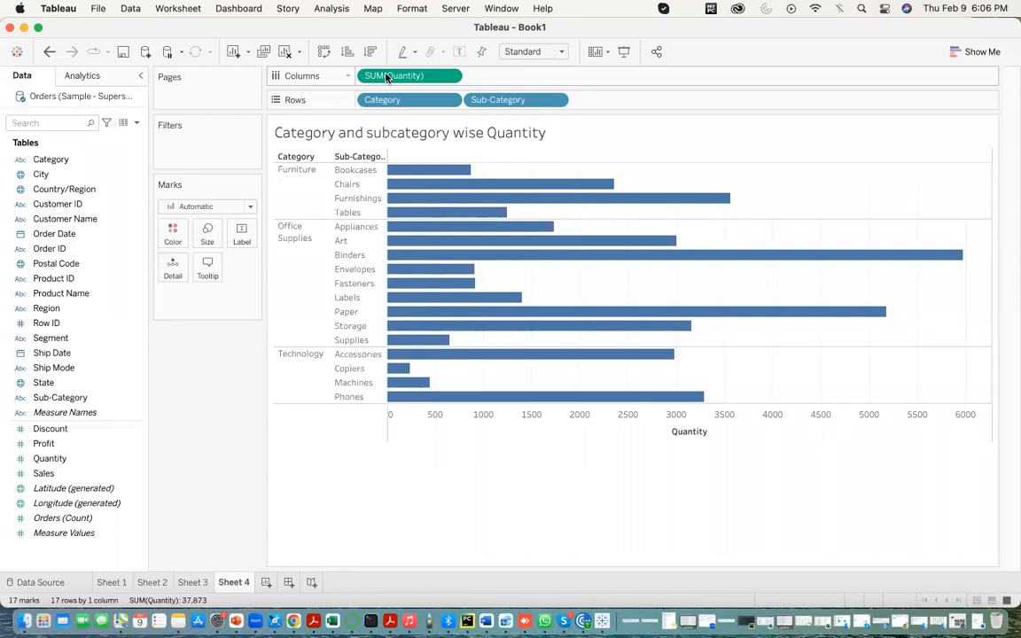
- Sort the sub-categories by quantity in descending order and show mark labels on the bars
click(370, 52)
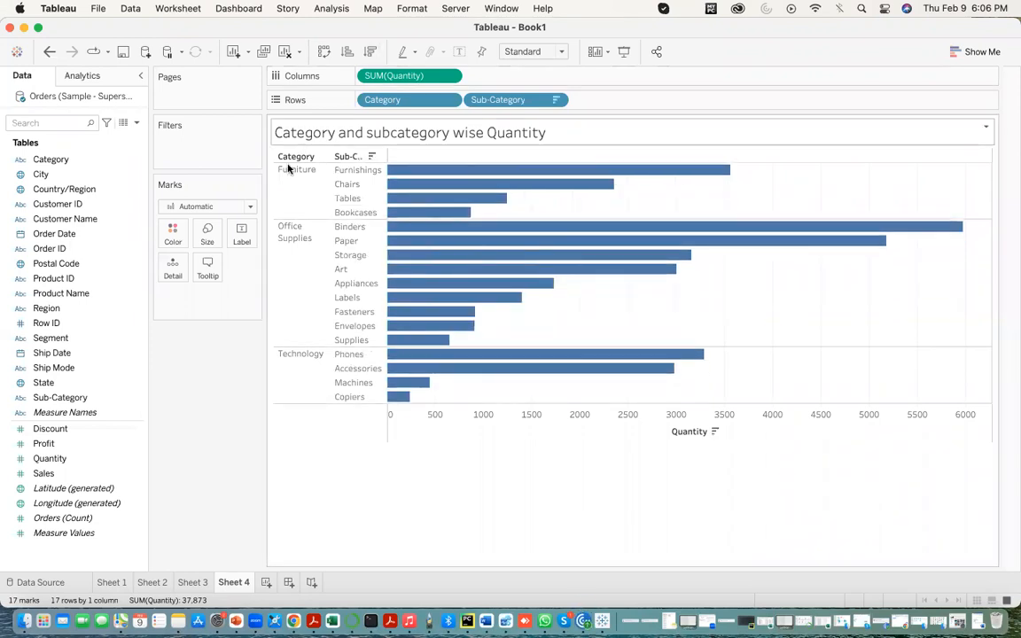
click(241, 235)
click(277, 266)
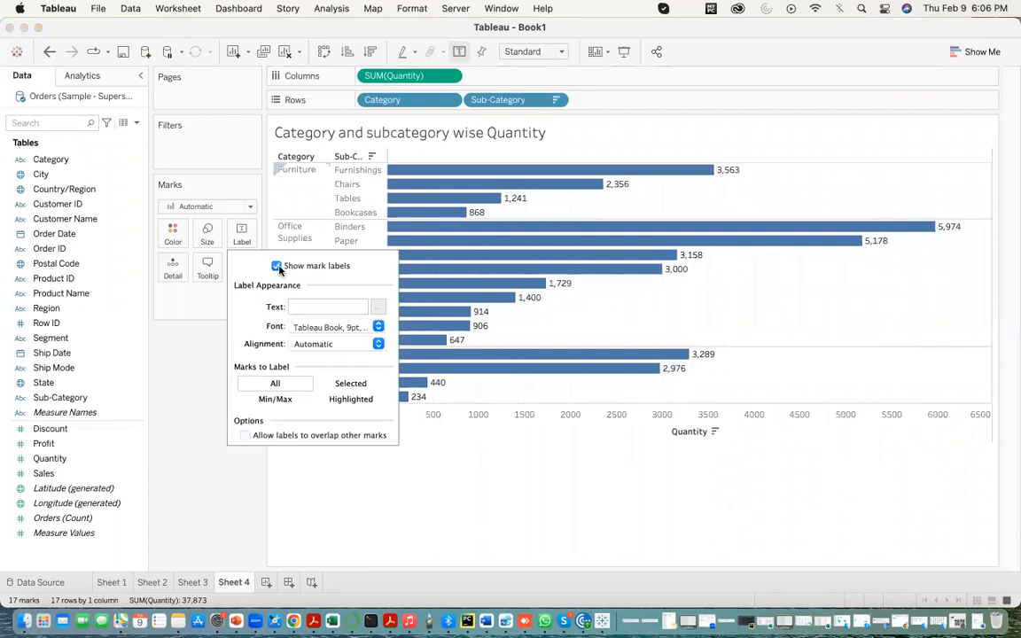
click(462, 528)
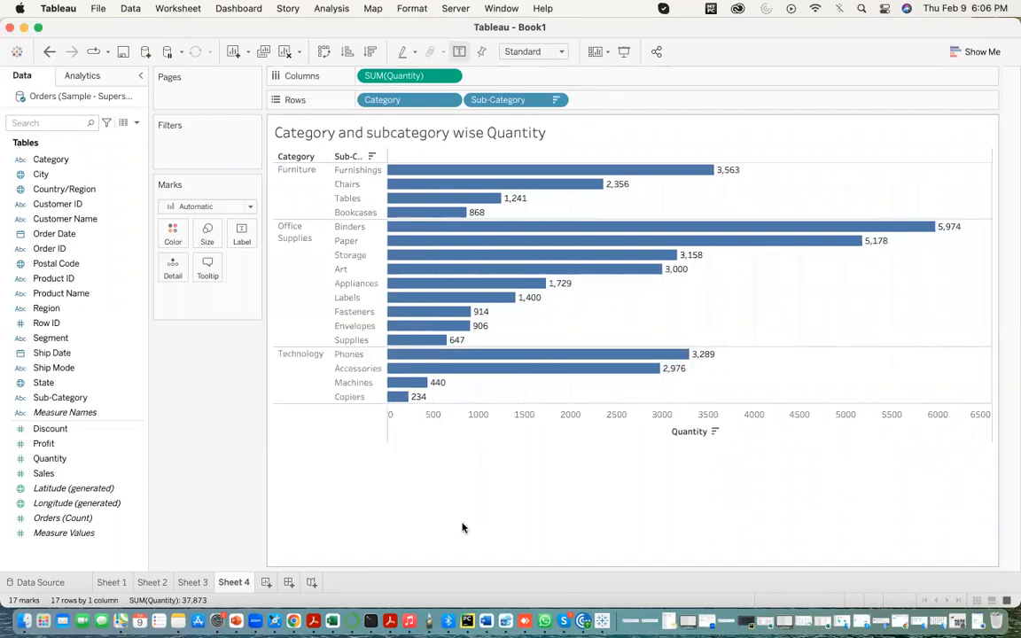
- Add a new worksheet and replace its title with "year wise sales"
click(266, 582)
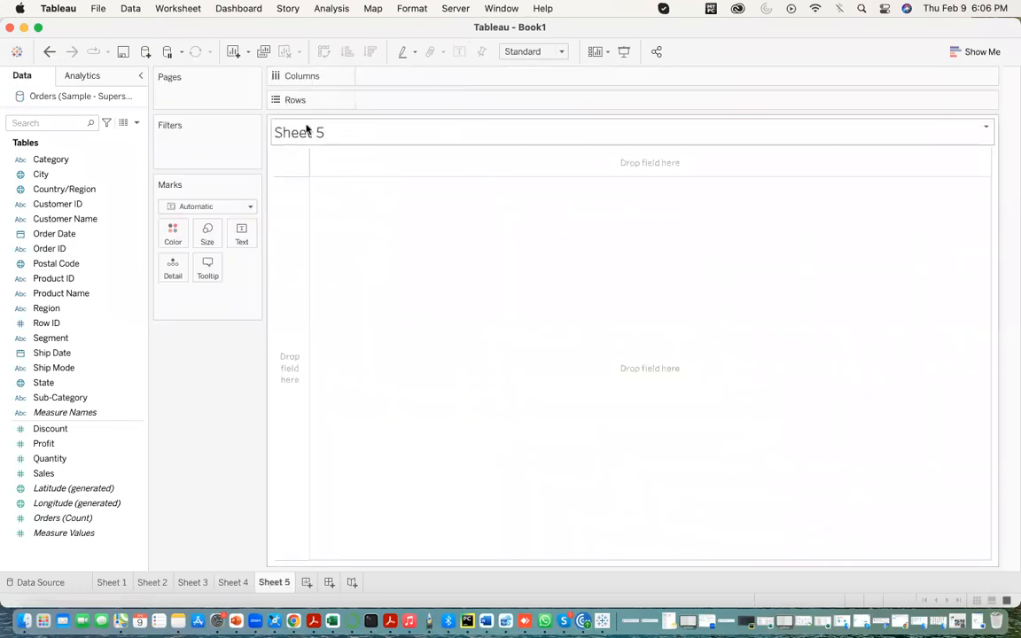
double_click(305, 131)
drag(424, 251, 301, 249)
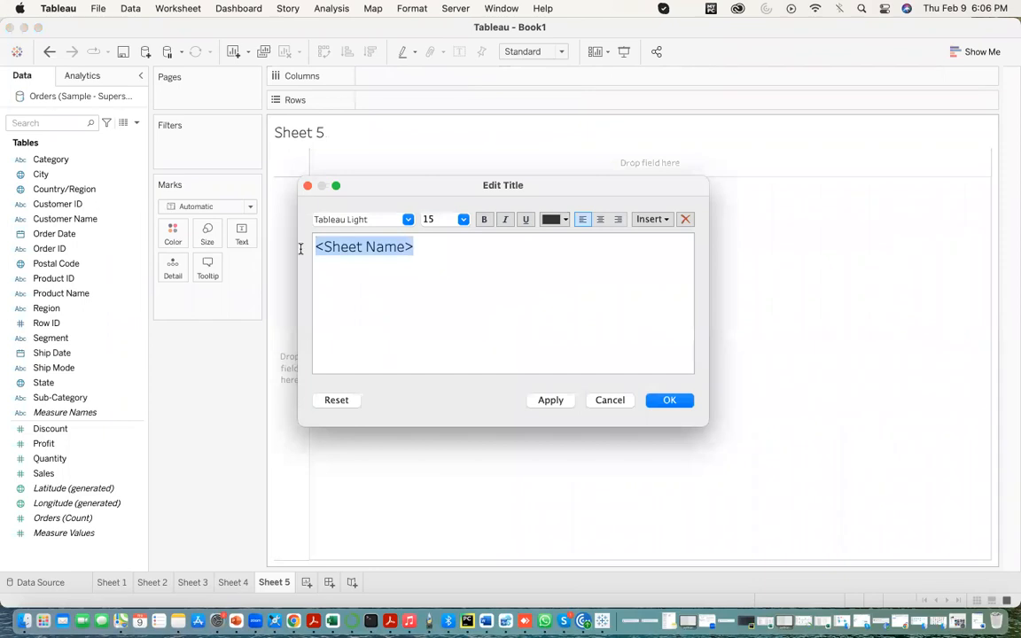
text(year )
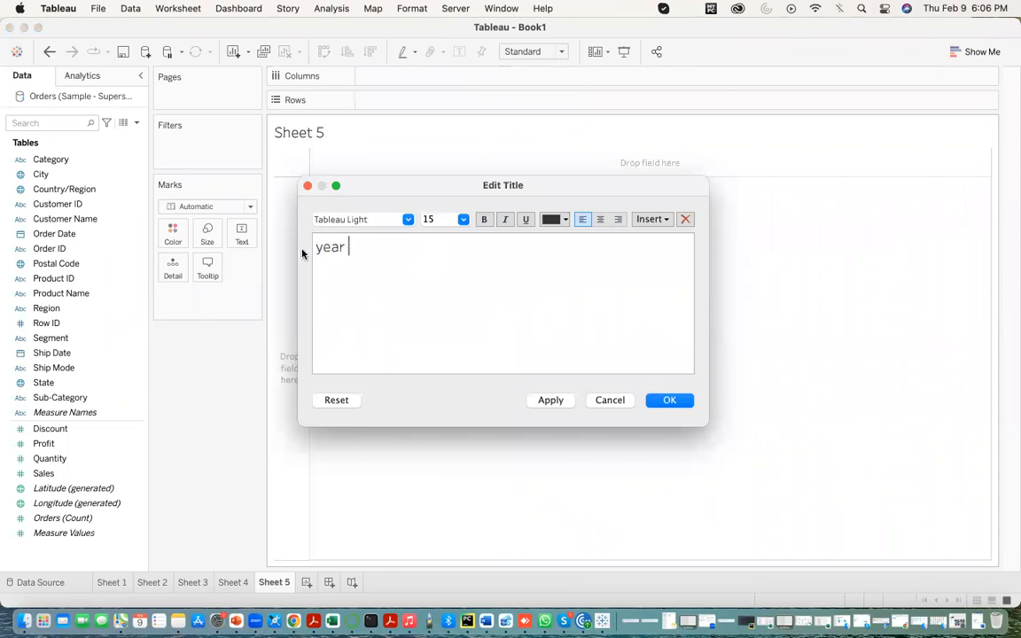
text(wise sales)
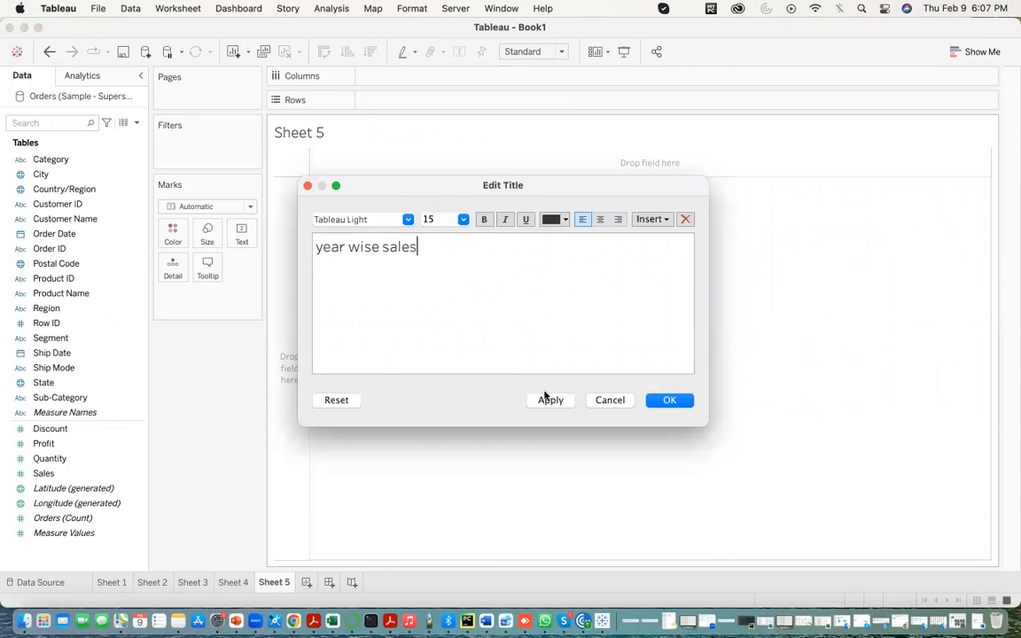
click(547, 400)
click(682, 405)
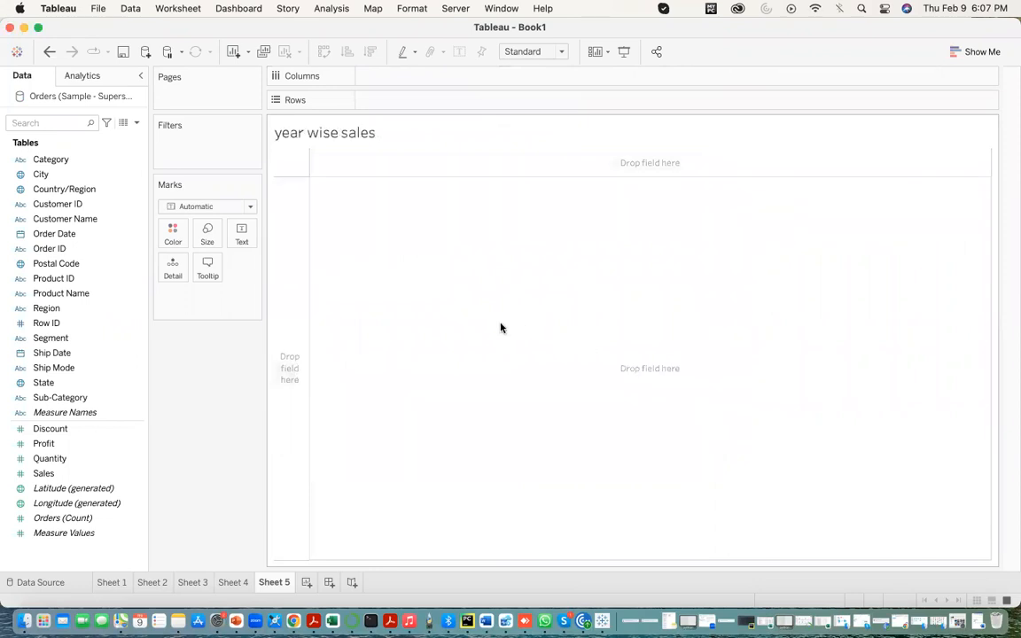
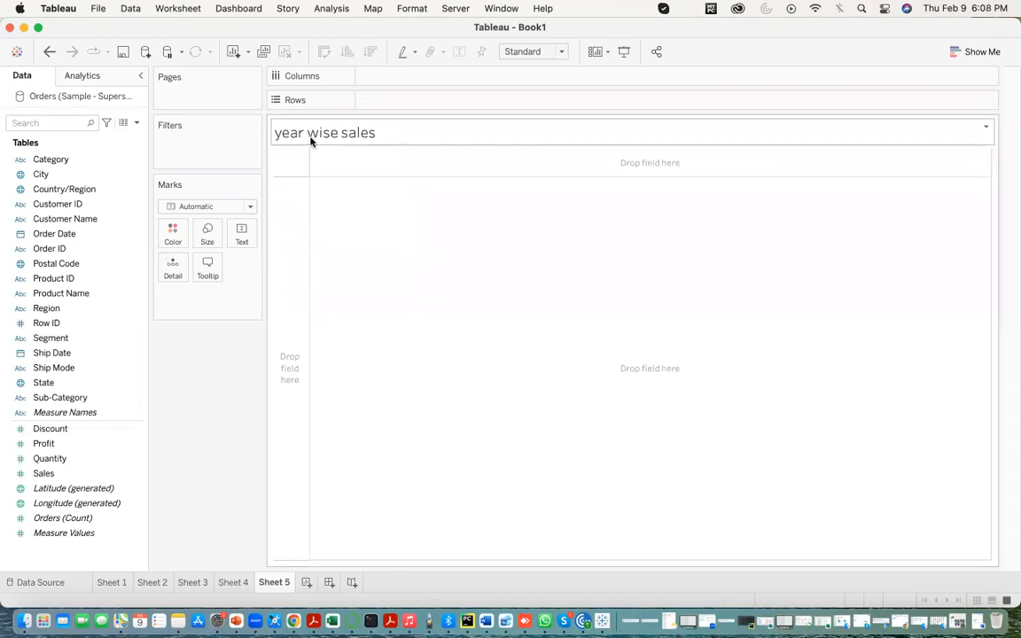
- Build the year wise sales chart on Sheet 5 with the year of Order Date on rows and Sales on columns
drag(58, 242, 387, 106)
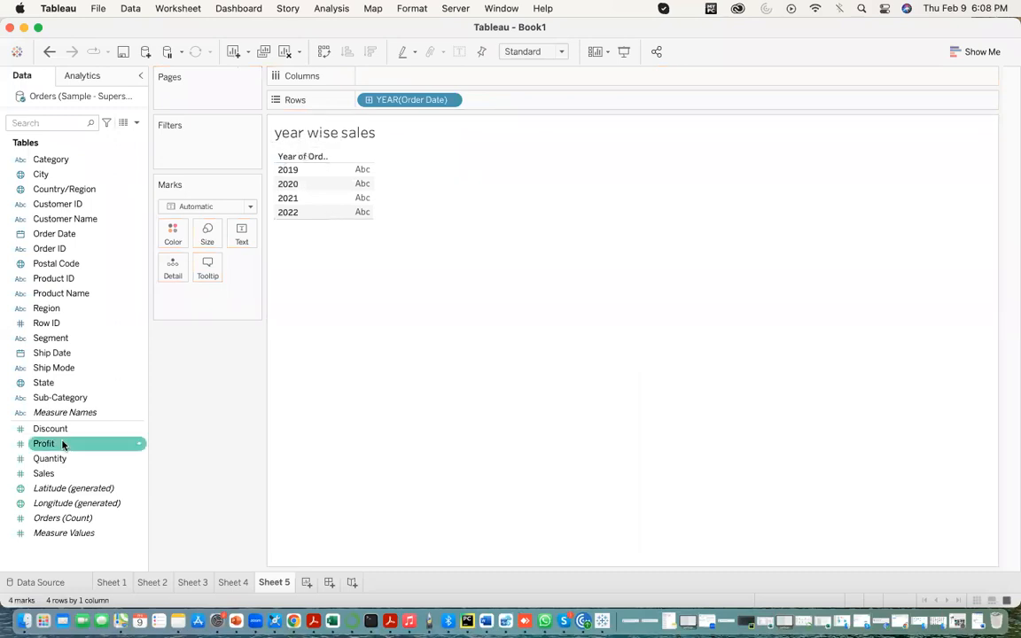
drag(52, 473, 381, 78)
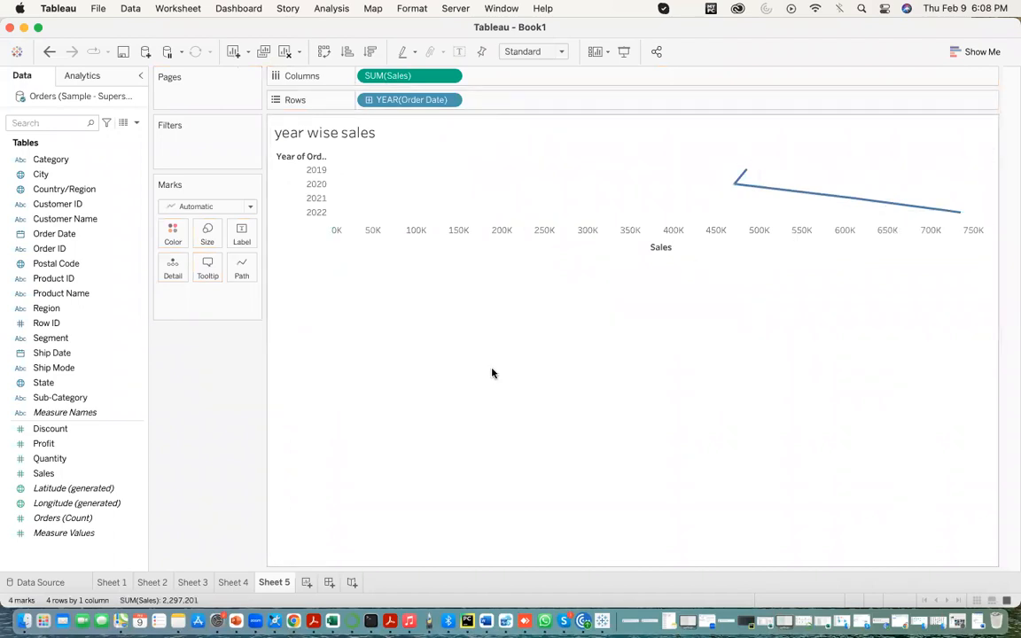
click(79, 233)
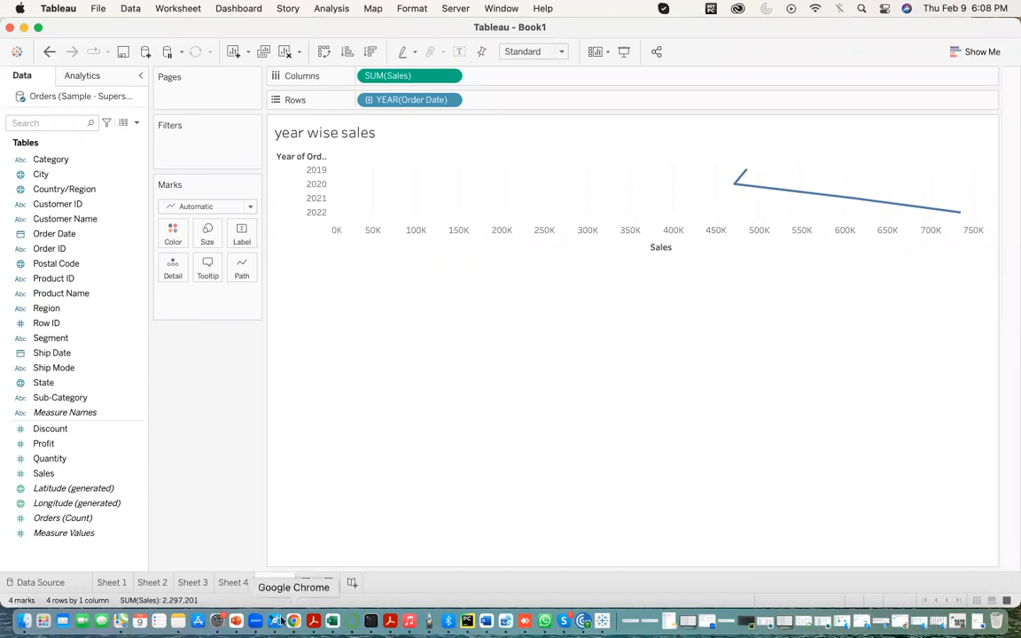
- Switch to the Word notes and add the line "When we use order date dimension in visualisation the default chart will be line chart"
click(486, 621)
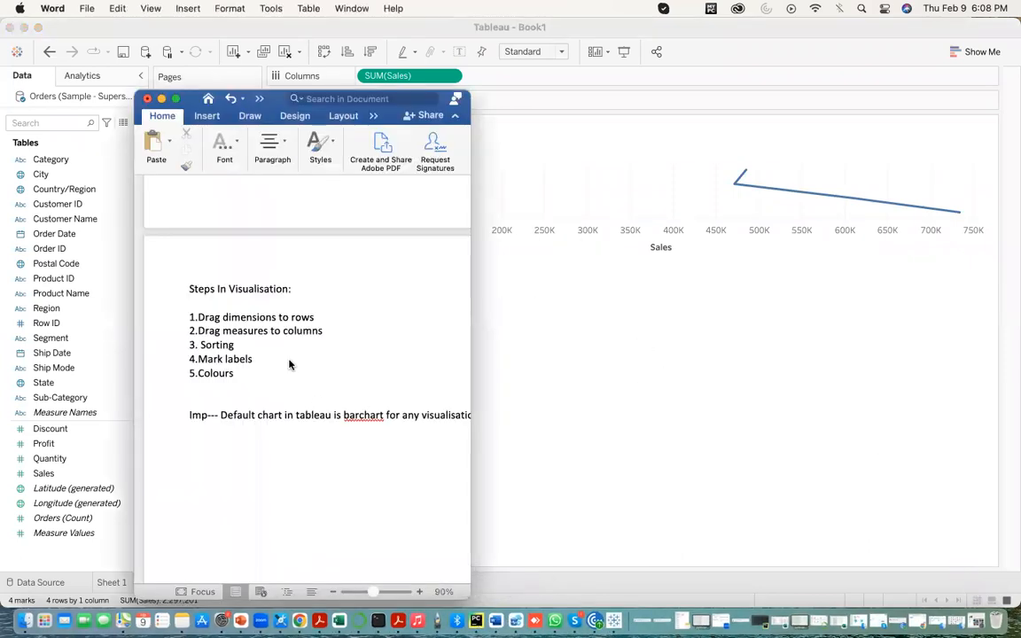
click(175, 98)
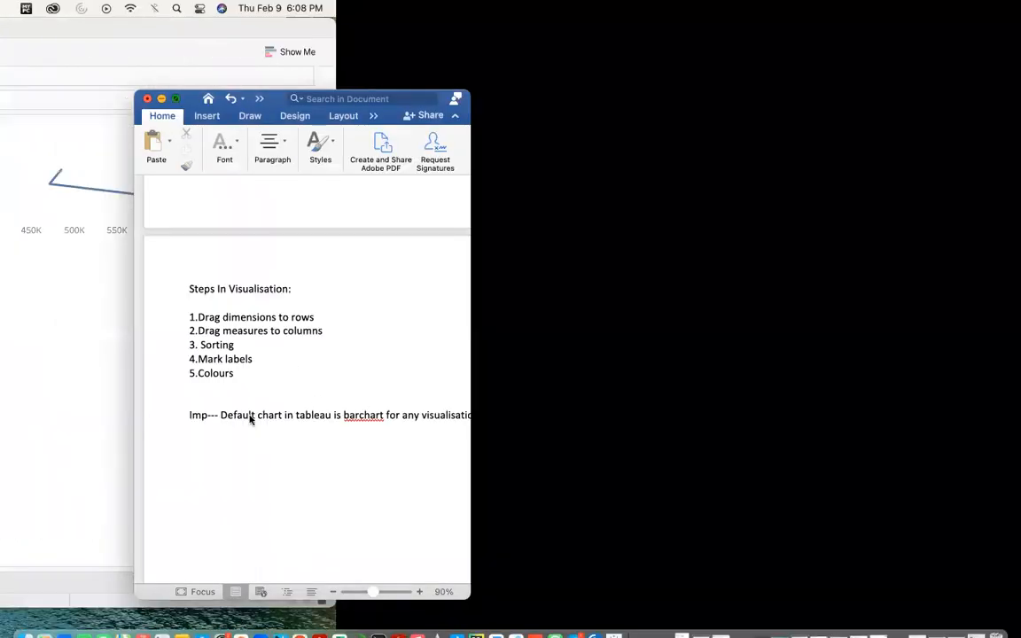
text(When)
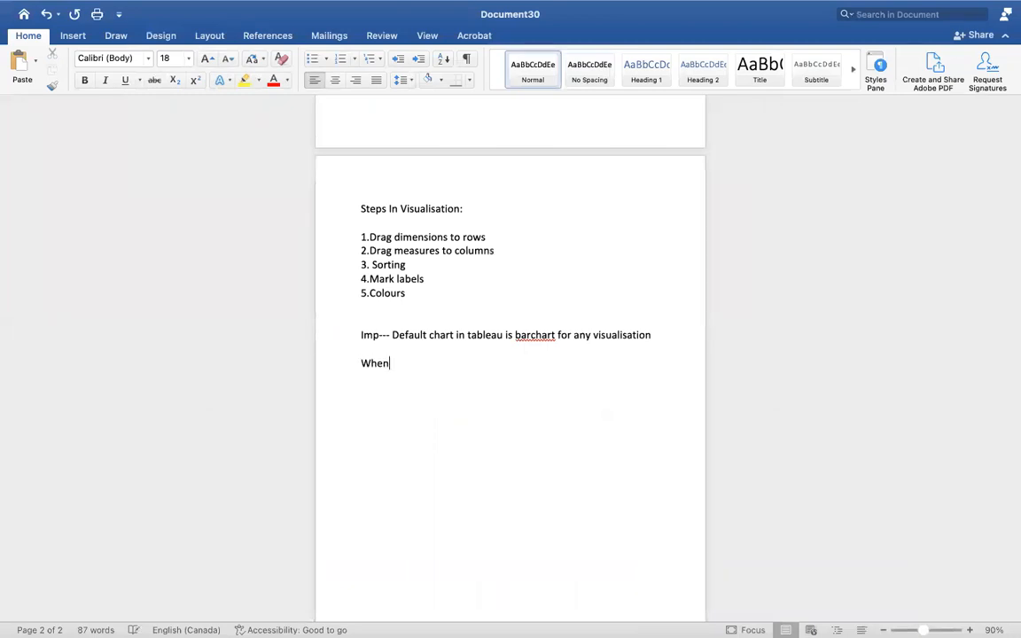
text( we use order date )
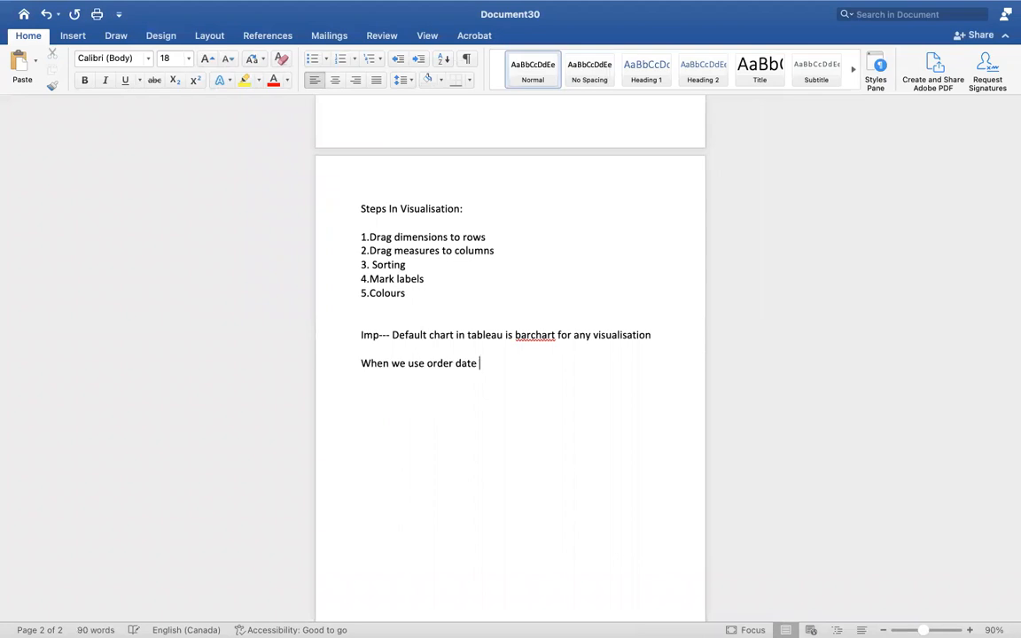
text(dimension in visualisation the default chgart will be line chart)
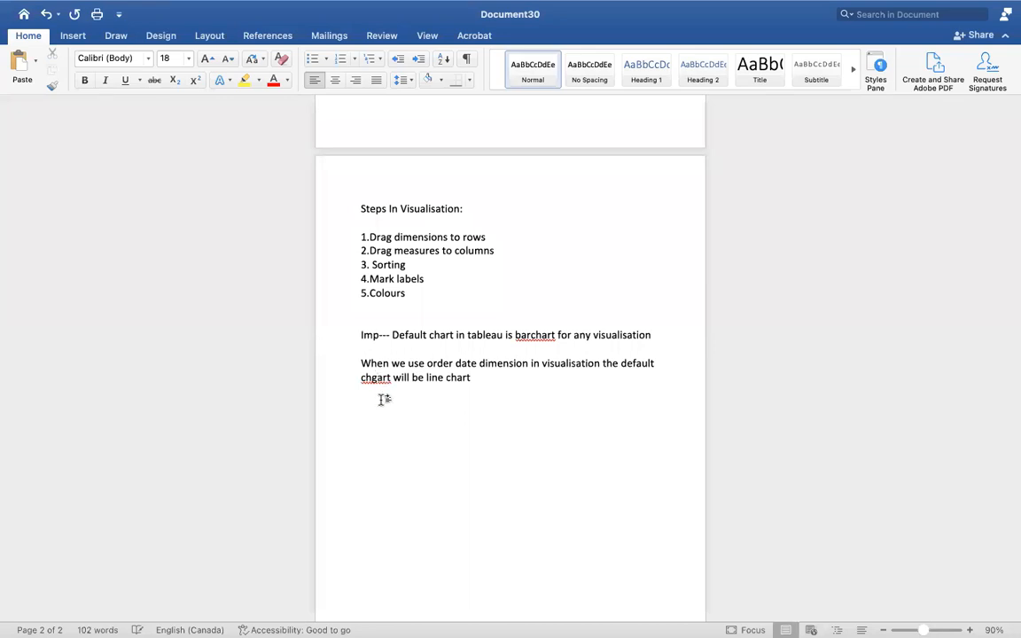
key(BackSpace)
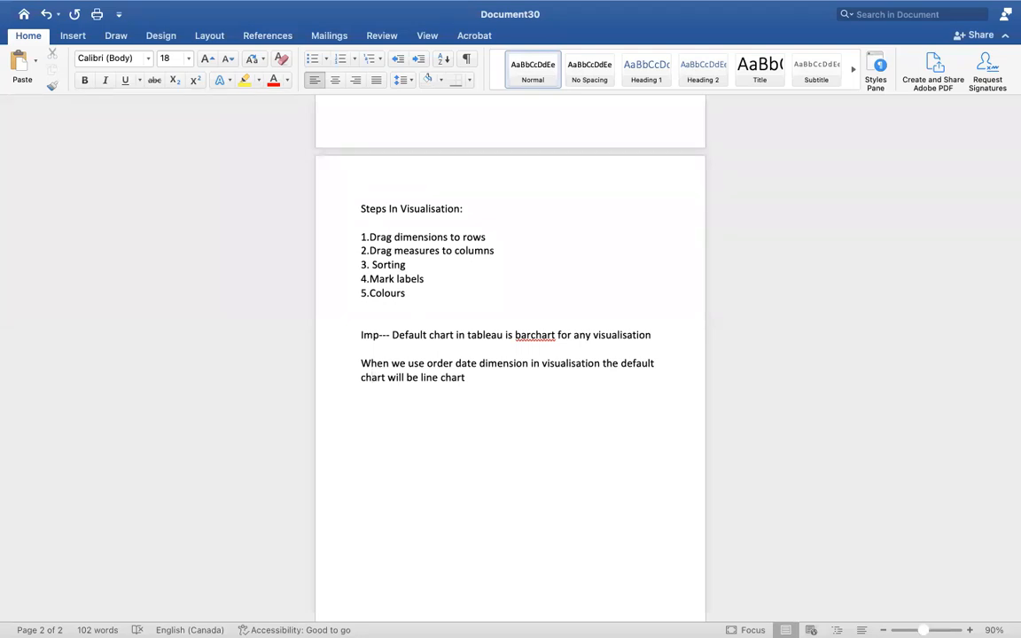
- Exit the full-screen view of the notes document and minimise it to return to Tableau
mouse_move(74, 28)
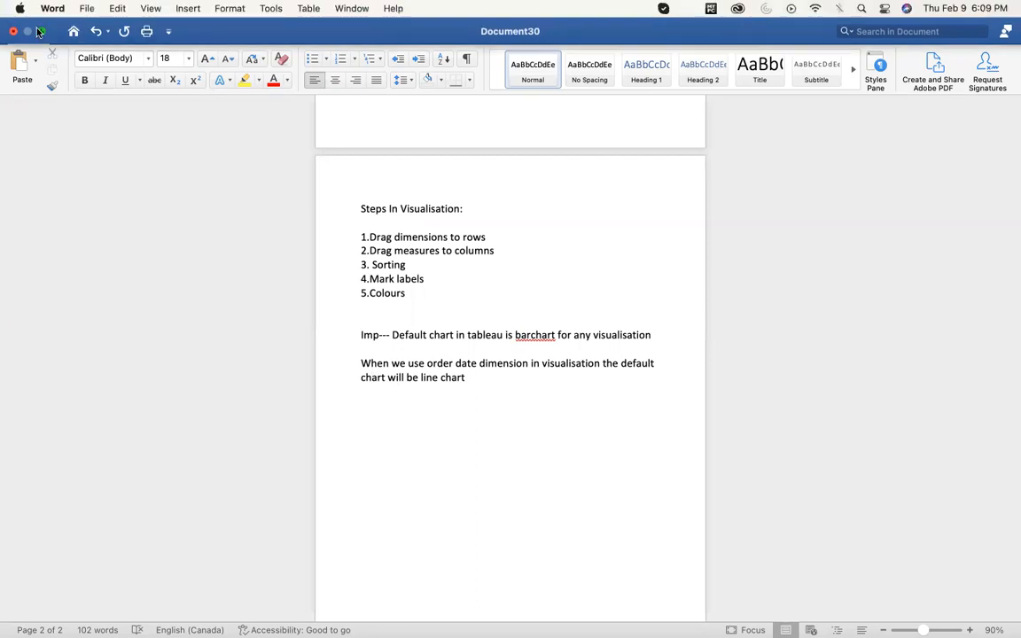
key(super+ctrl+f)
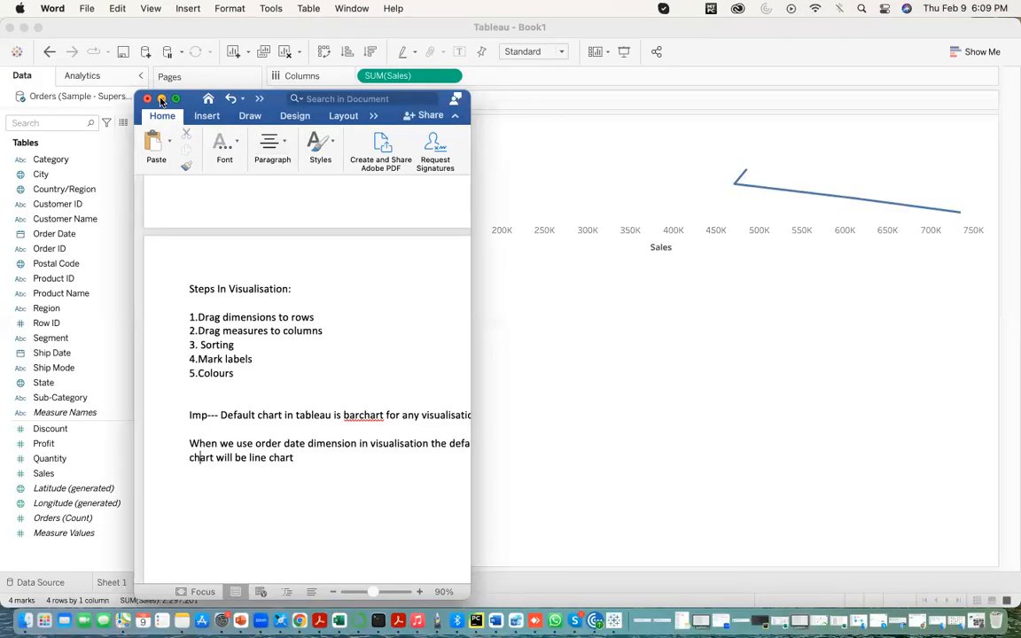
click(161, 99)
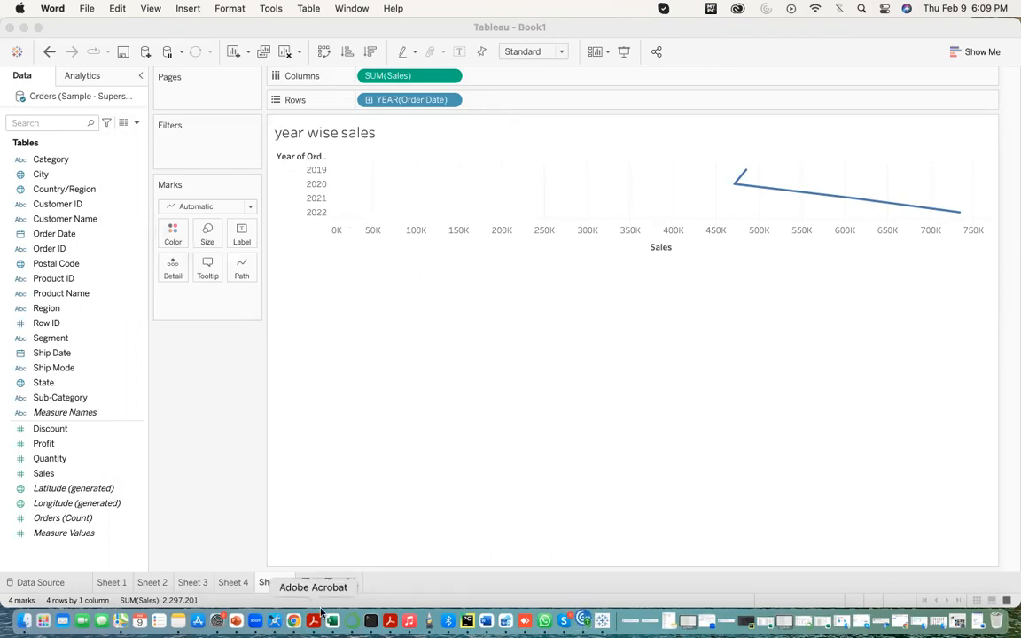
- Add a new worksheet and replace its title with "Quarter wise sales"
click(307, 582)
double_click(310, 136)
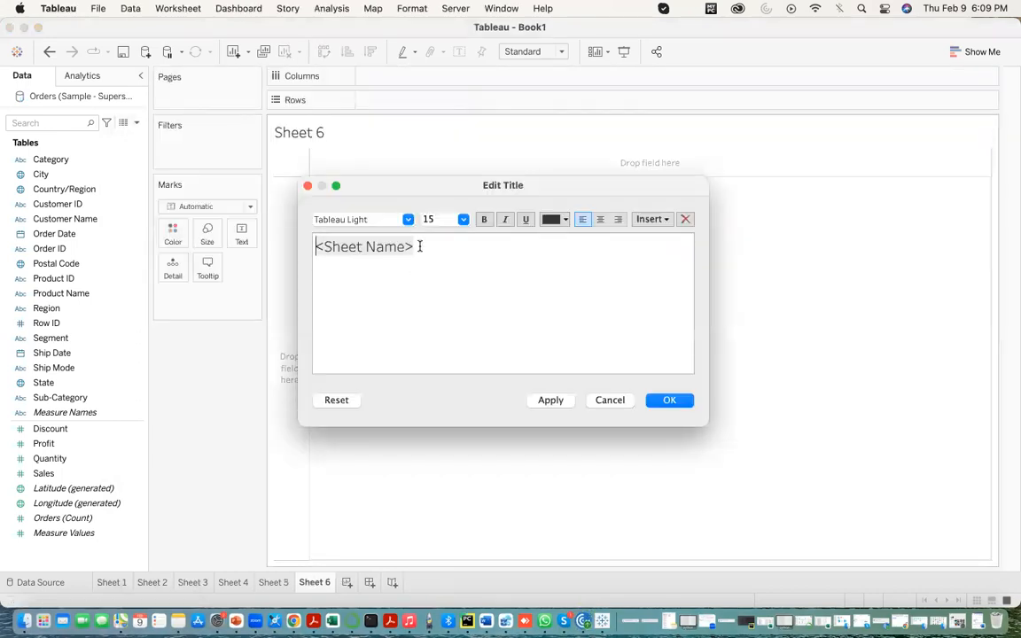
drag(416, 246, 202, 247)
text(Q)
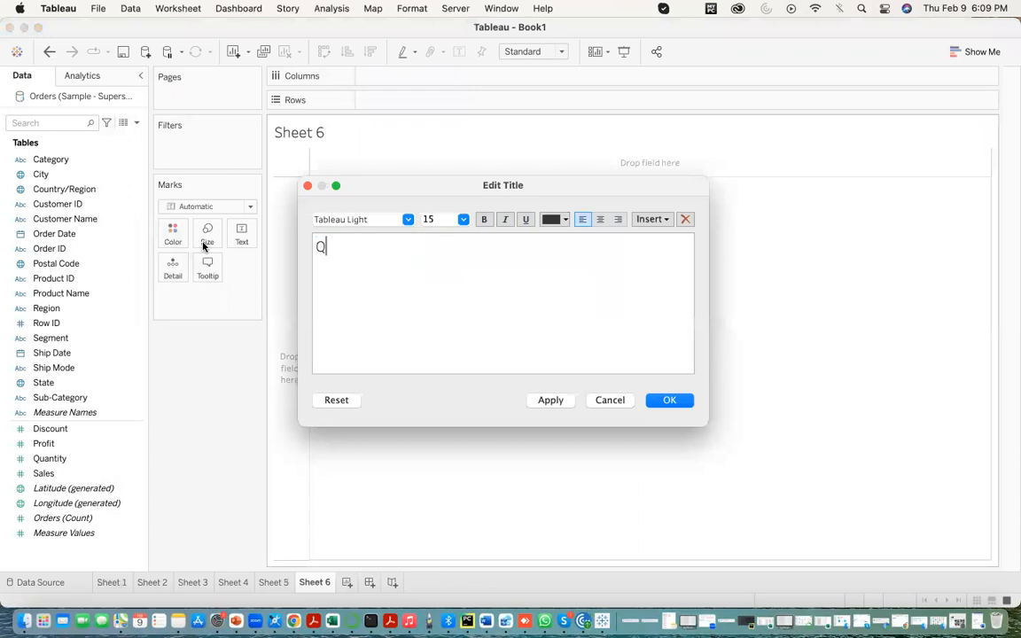
text(uarter wise sales)
key(Return)
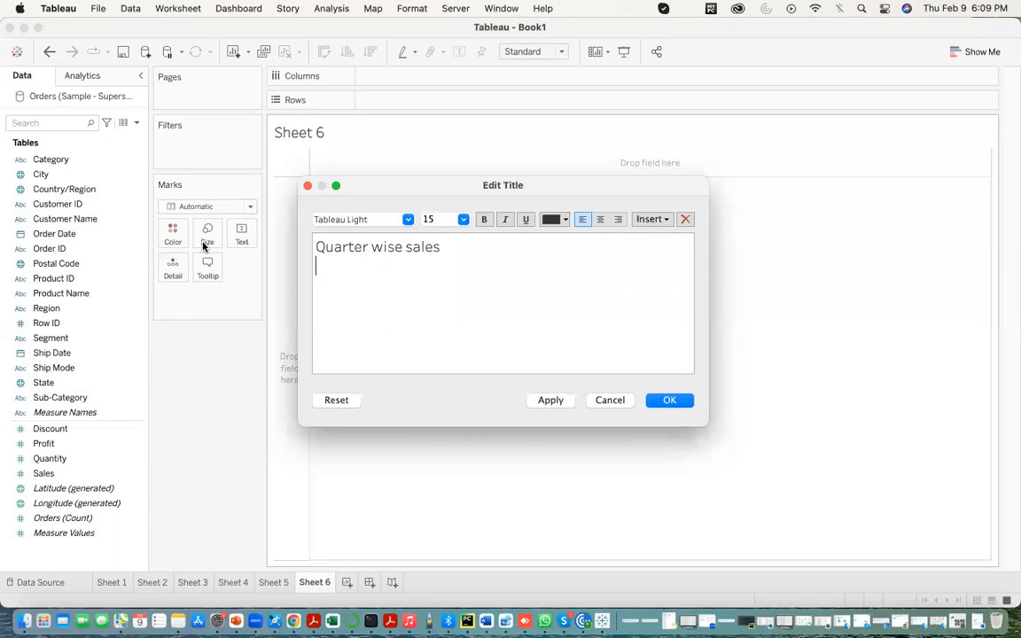
click(550, 400)
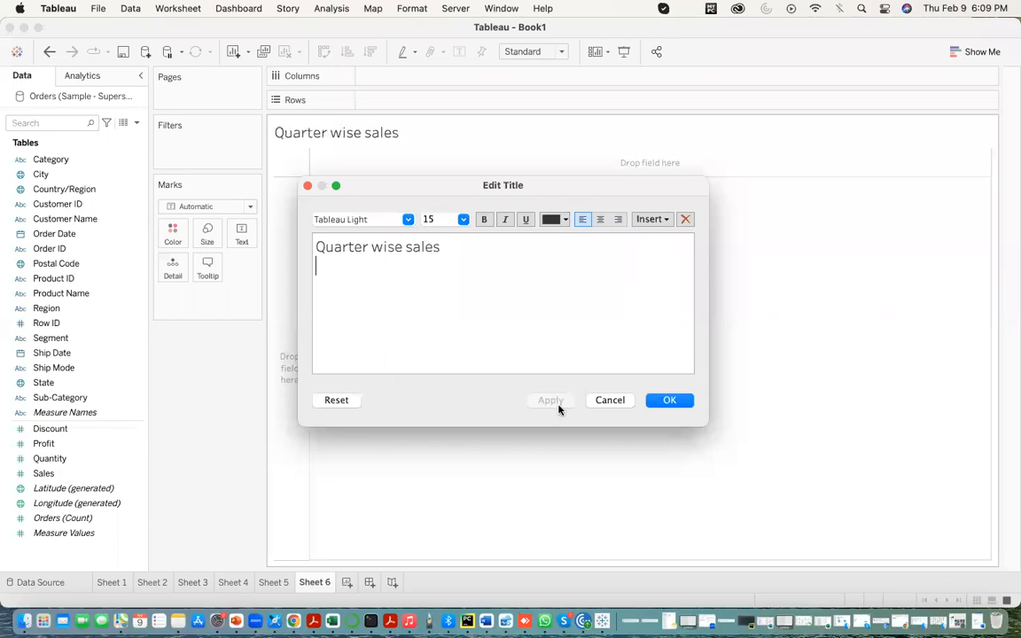
click(666, 400)
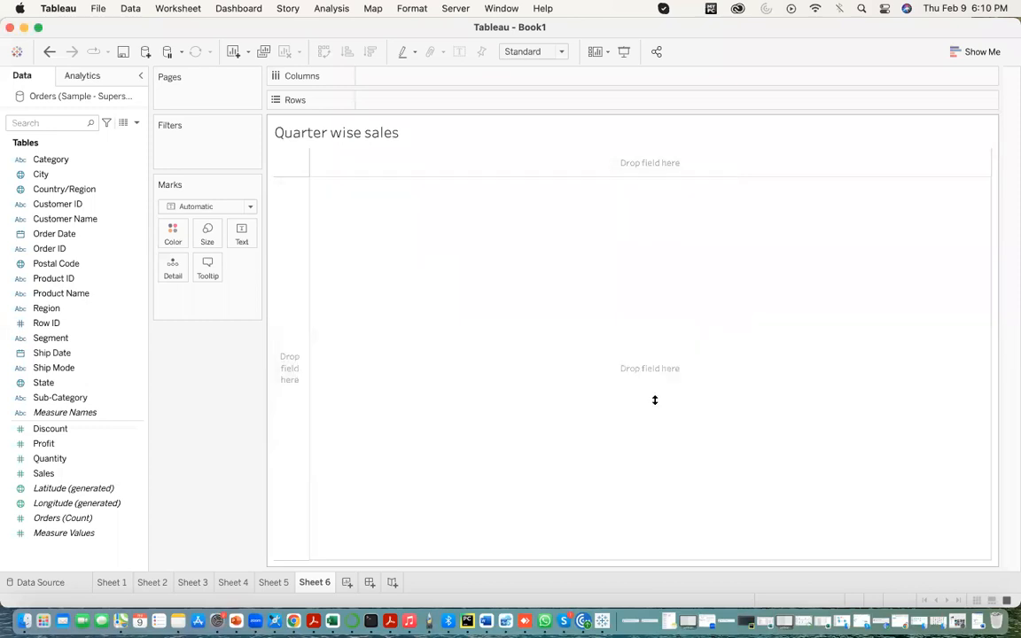
- Chart Sales on columns against Order Date on rows, with the date set to the continuous quarter level (Q2 2015 format)
drag(62, 234, 385, 100)
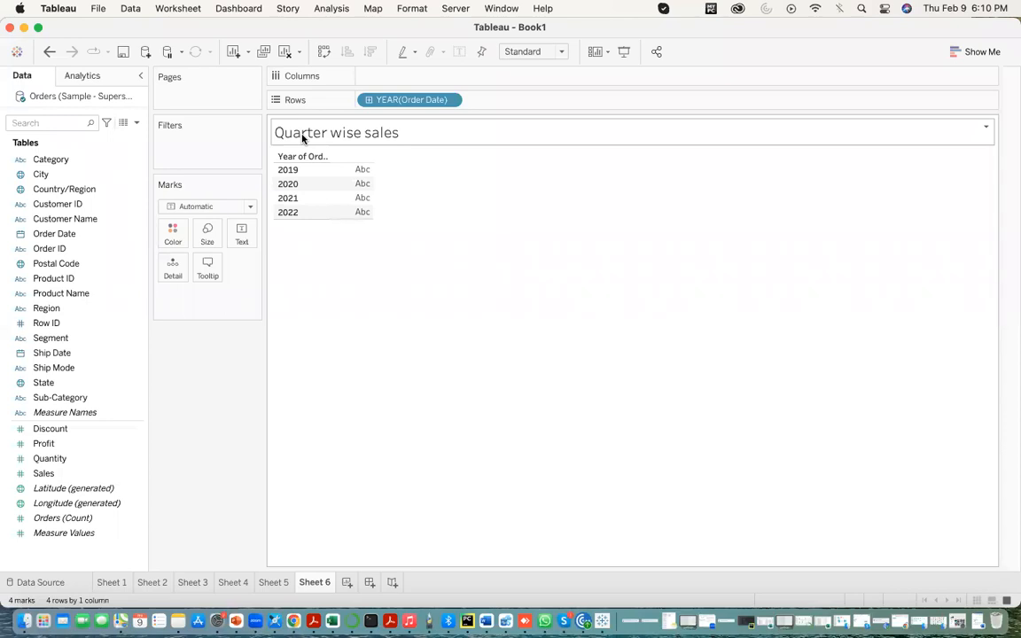
click(450, 101)
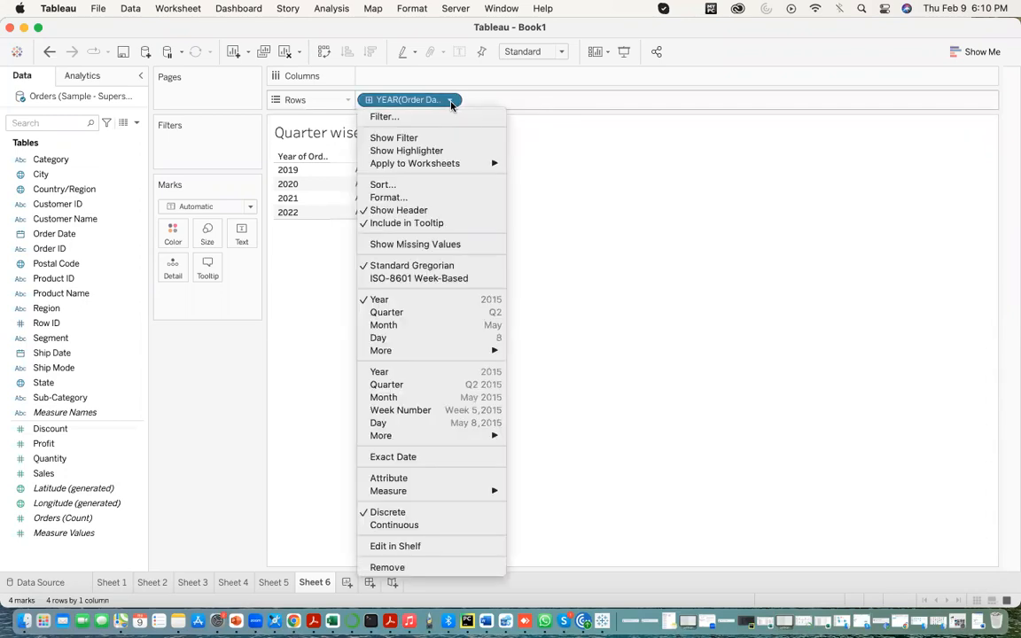
mouse_move(443, 432)
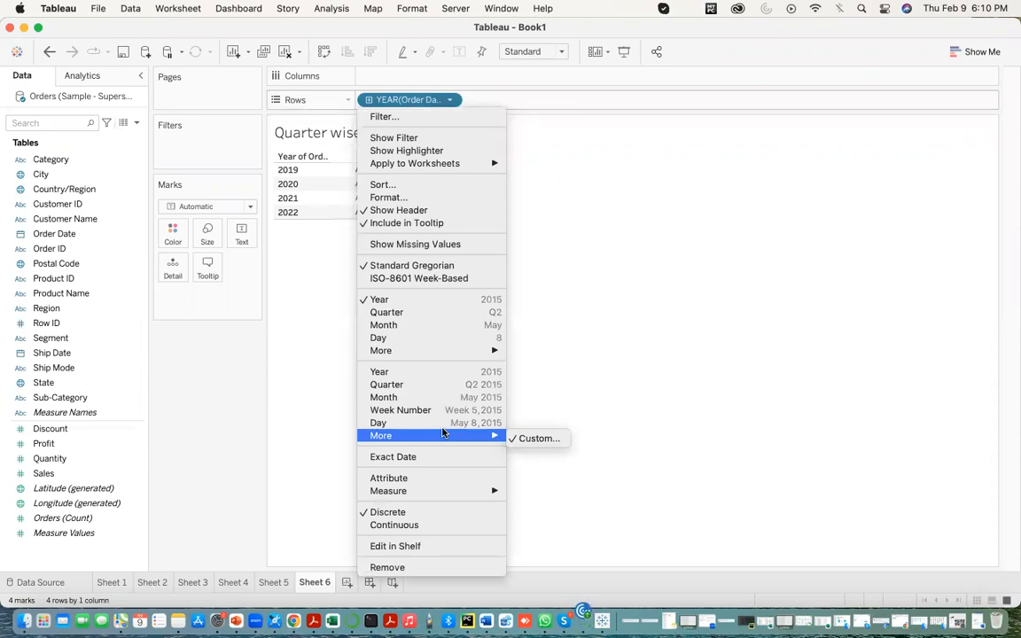
click(398, 387)
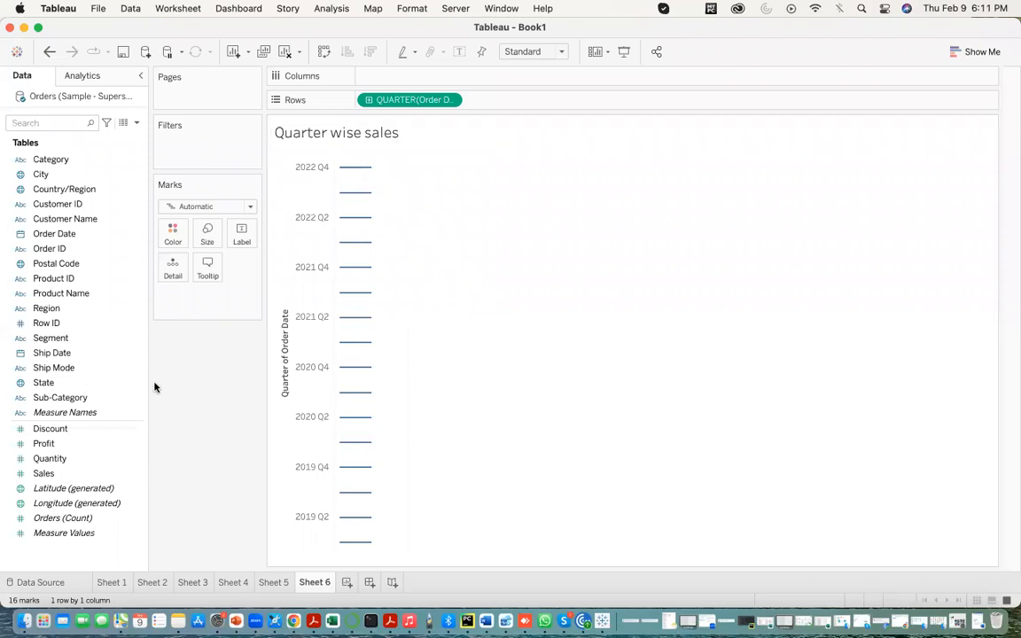
click(57, 476)
drag(57, 476, 391, 76)
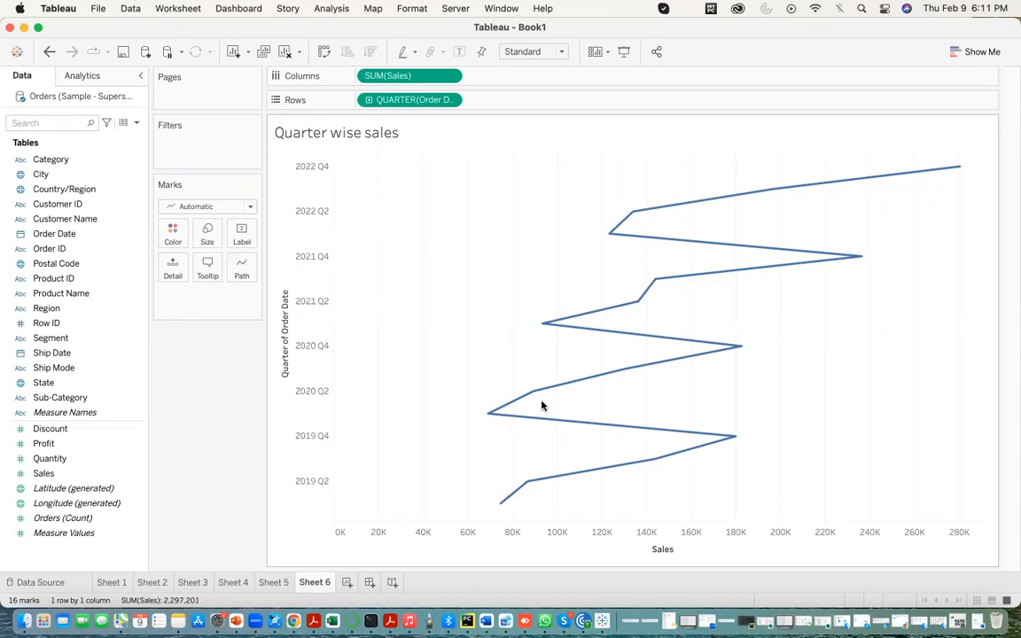
- Change the Order Date level on rows to discrete month, followed by continuous day (May 8, 2015 format)
click(449, 100)
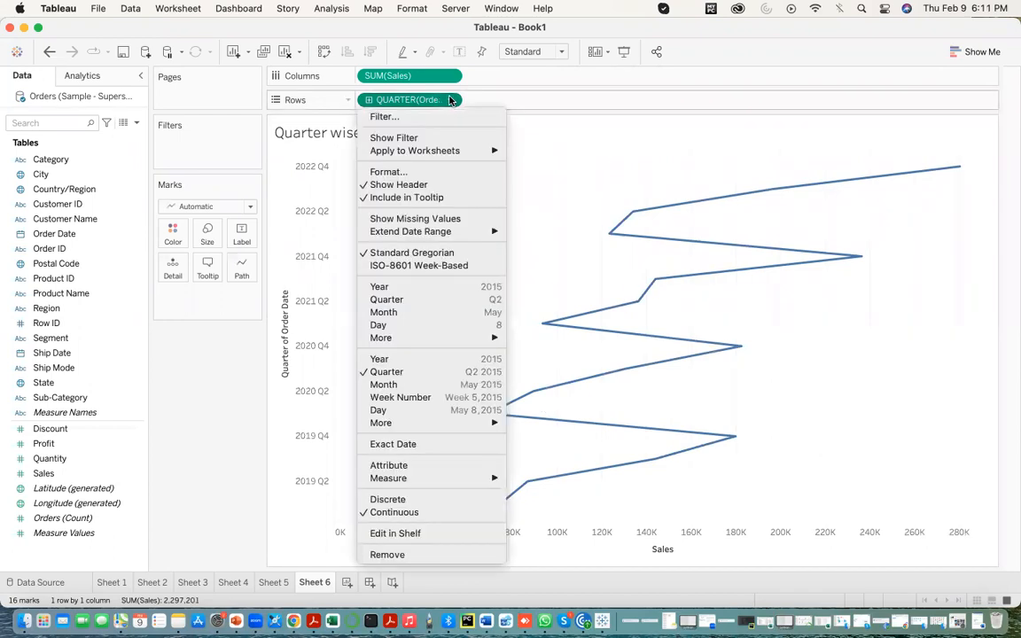
click(386, 312)
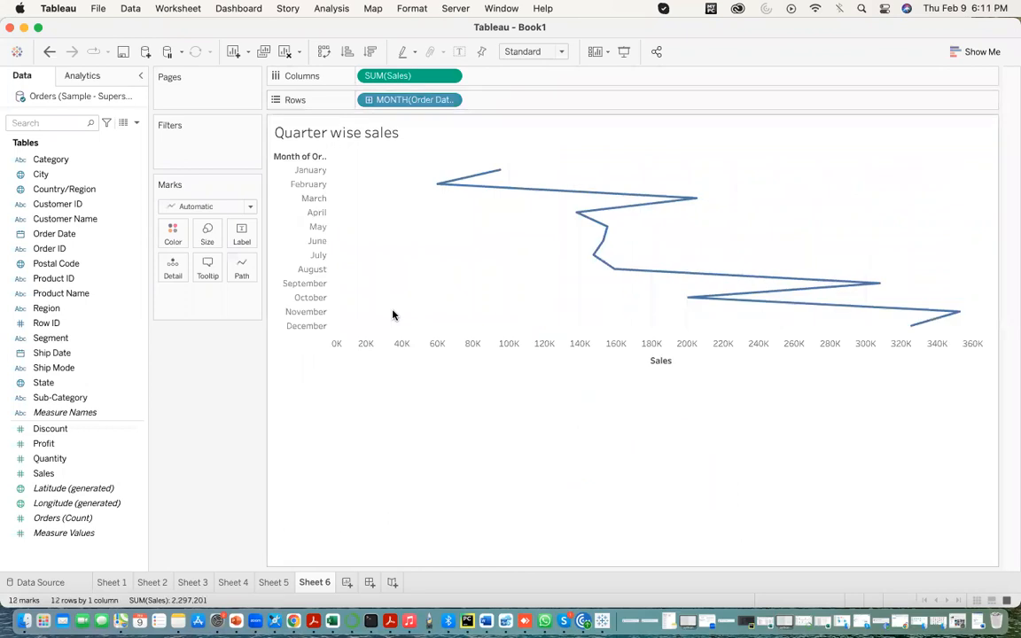
click(452, 100)
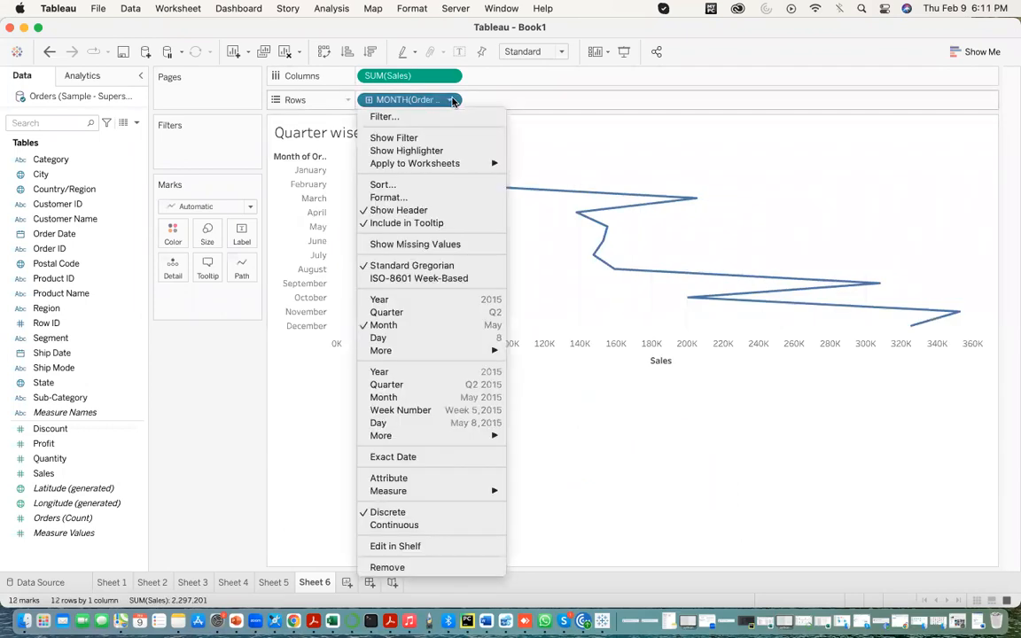
click(394, 422)
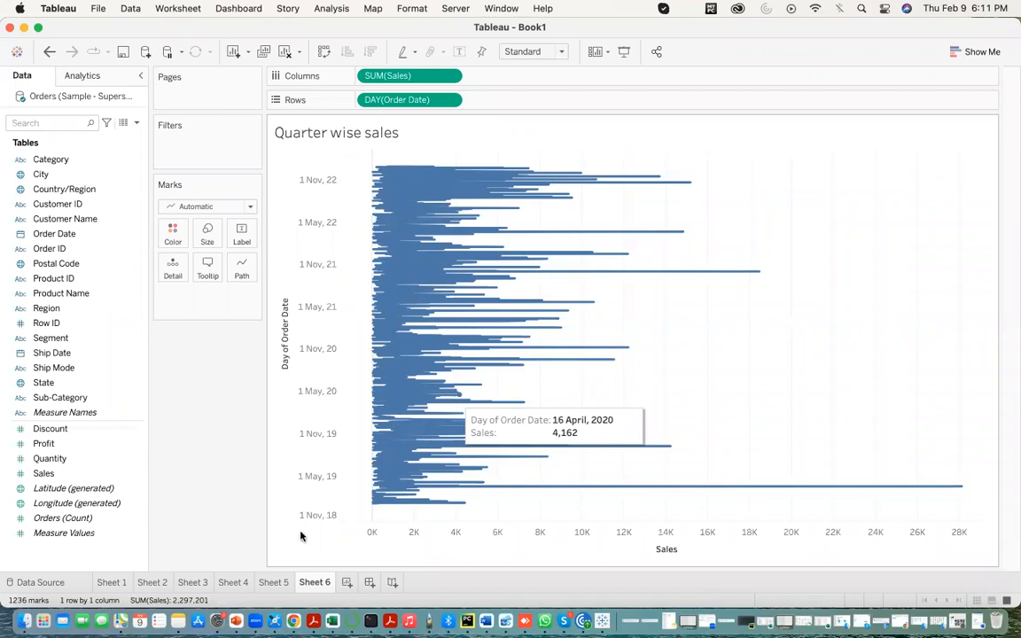
- Add a new worksheet and replace its title with "category wise maximum profits"
click(347, 582)
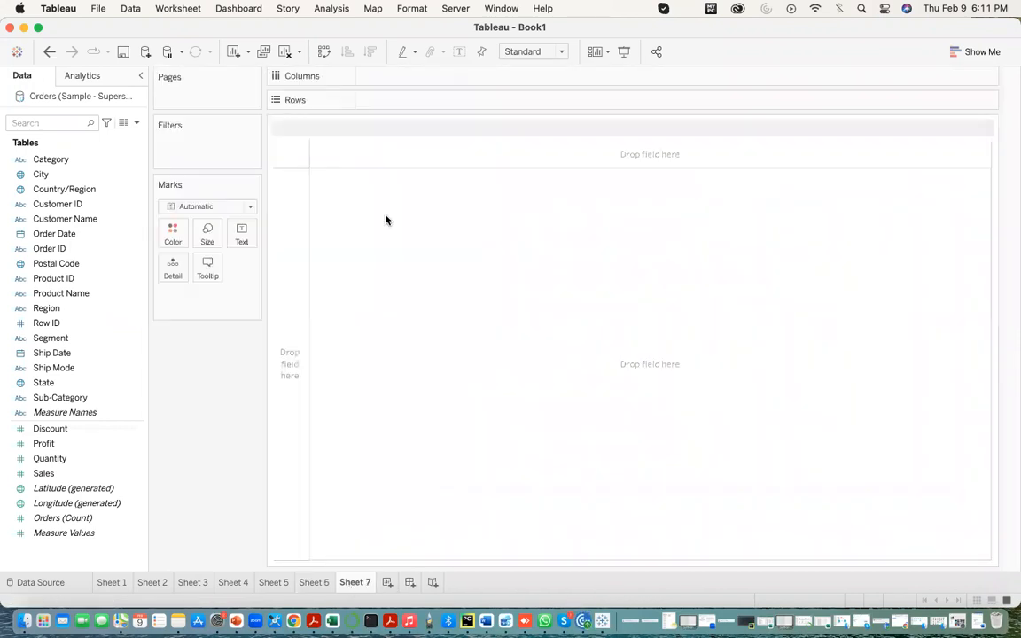
double_click(323, 132)
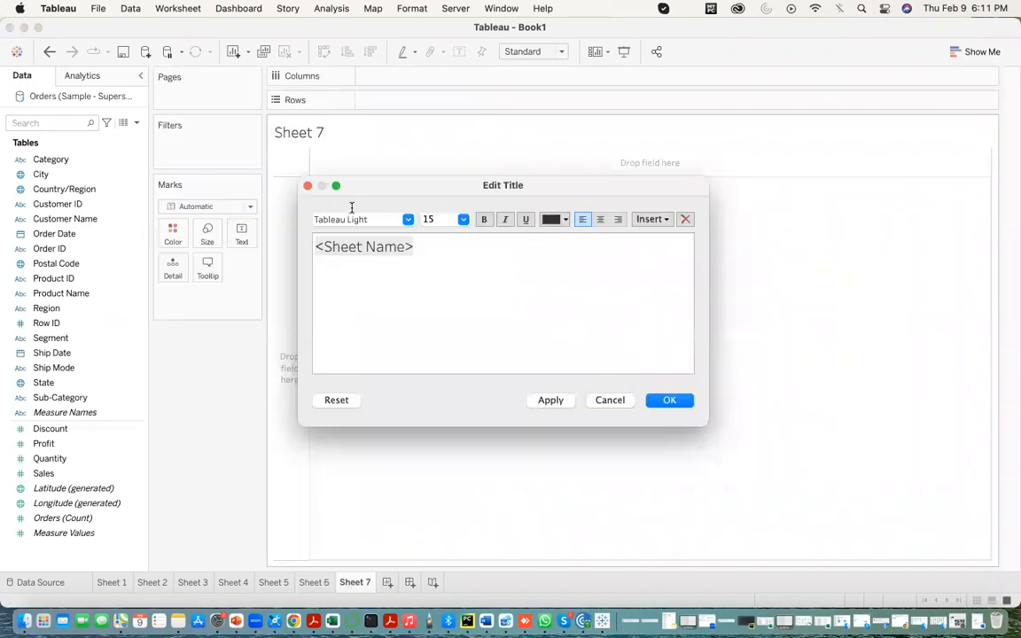
triple_click(312, 248)
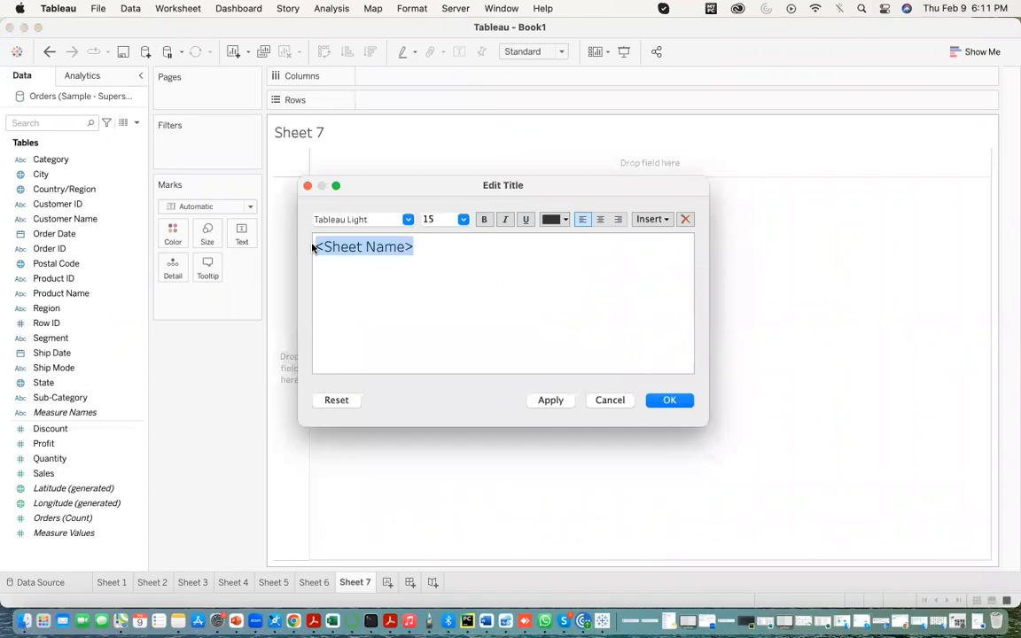
text(category wise maximum profits)
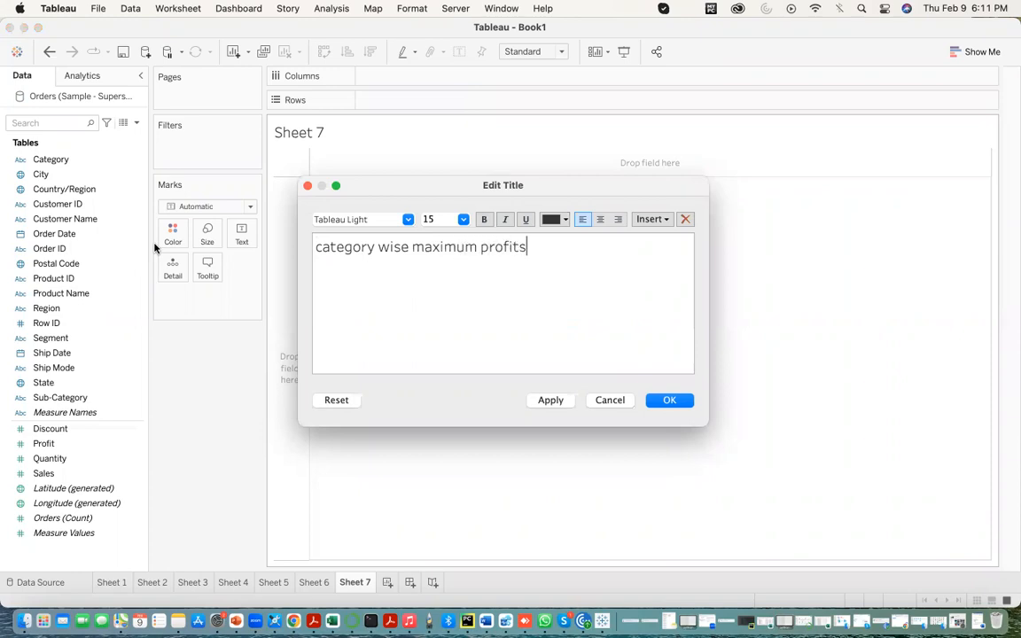
click(550, 400)
click(668, 404)
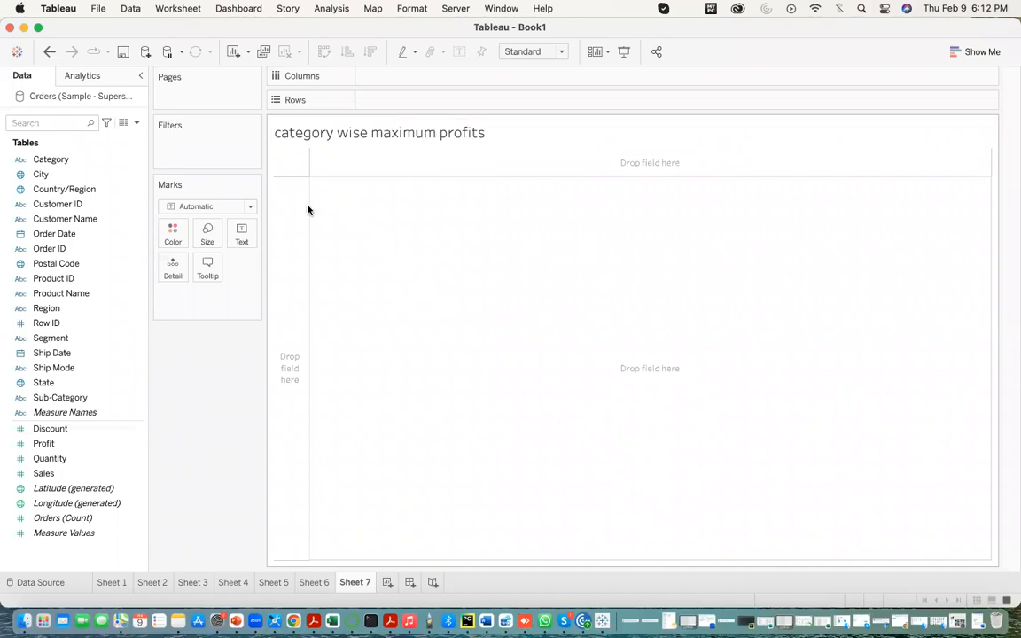
- Build a bar chart on Sheet 7 with Category on rows and Profit on columns
click(64, 433)
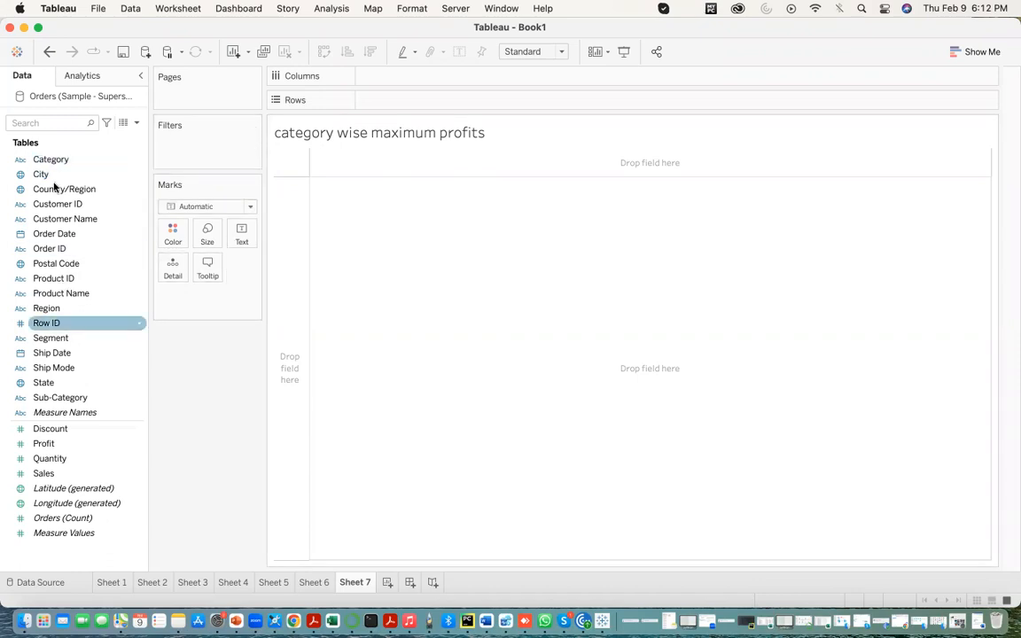
drag(91, 160, 376, 99)
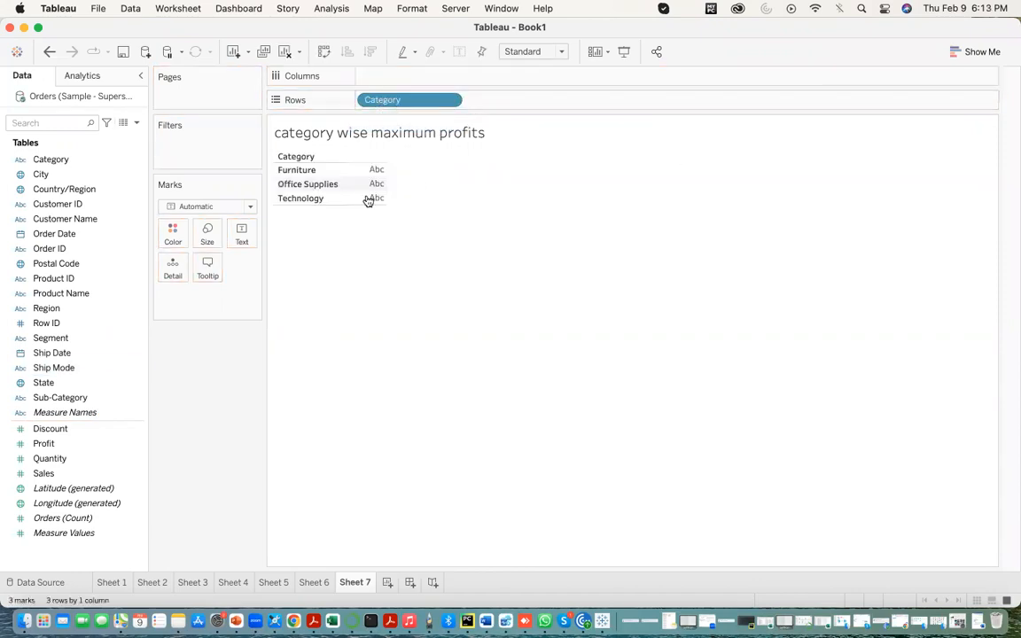
drag(49, 443, 383, 72)
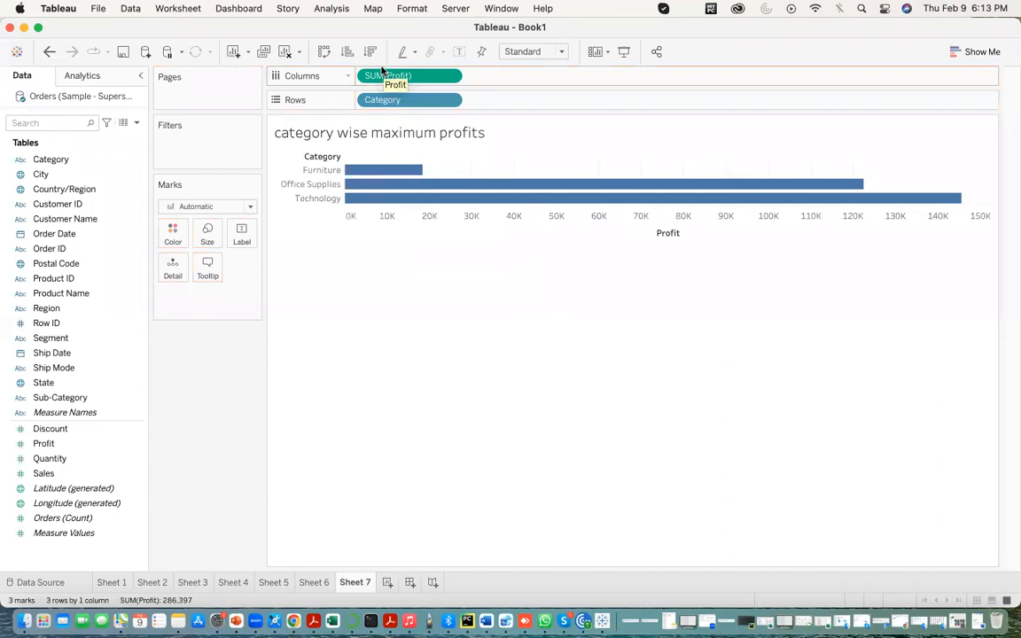
- Change the aggregation of Profit on columns from sum to Maximum
click(449, 78)
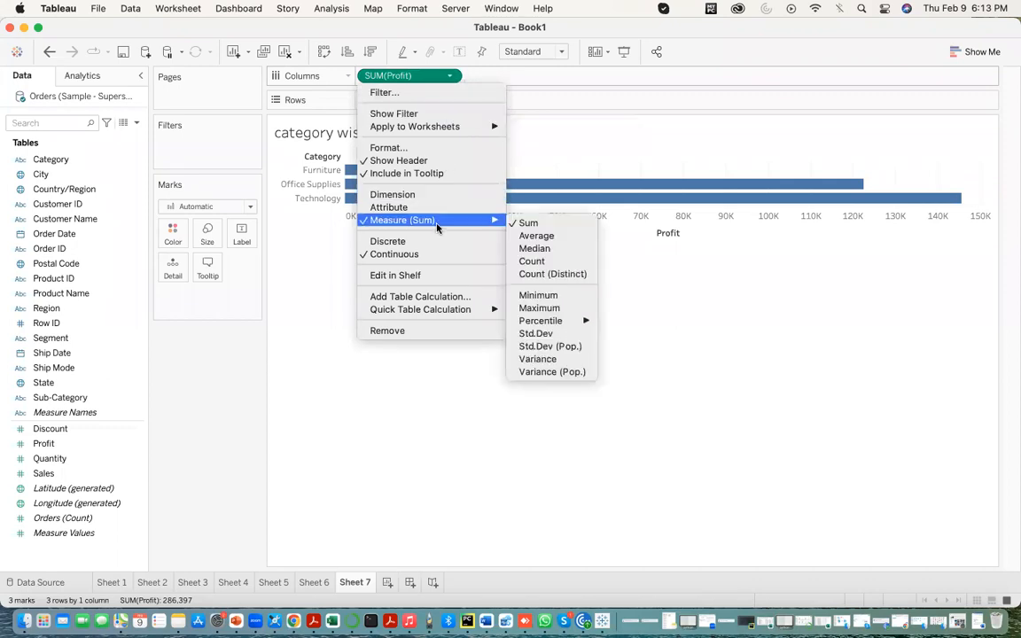
mouse_move(399, 222)
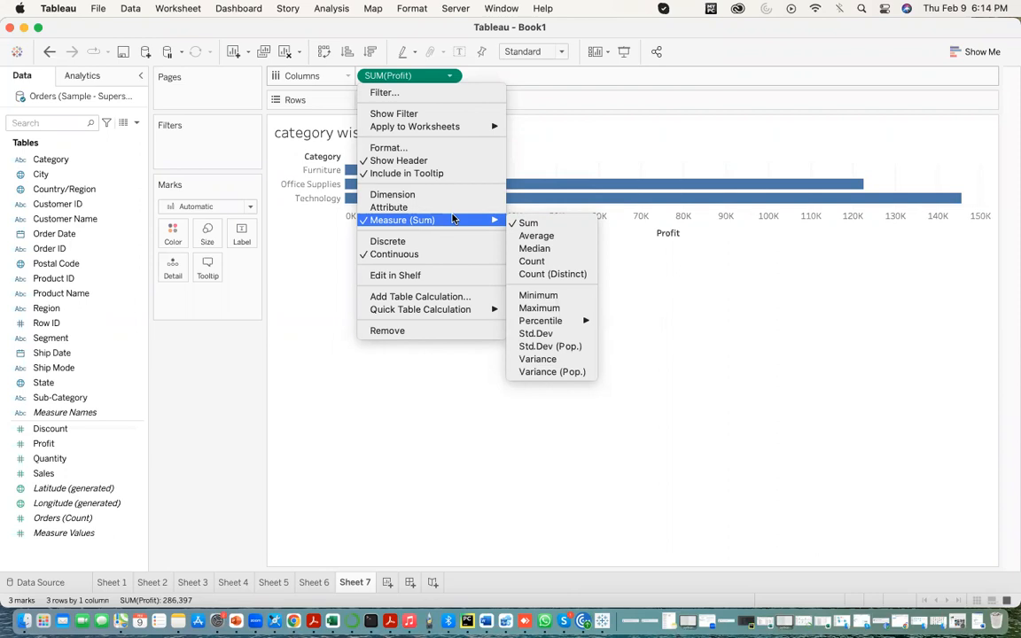
click(546, 308)
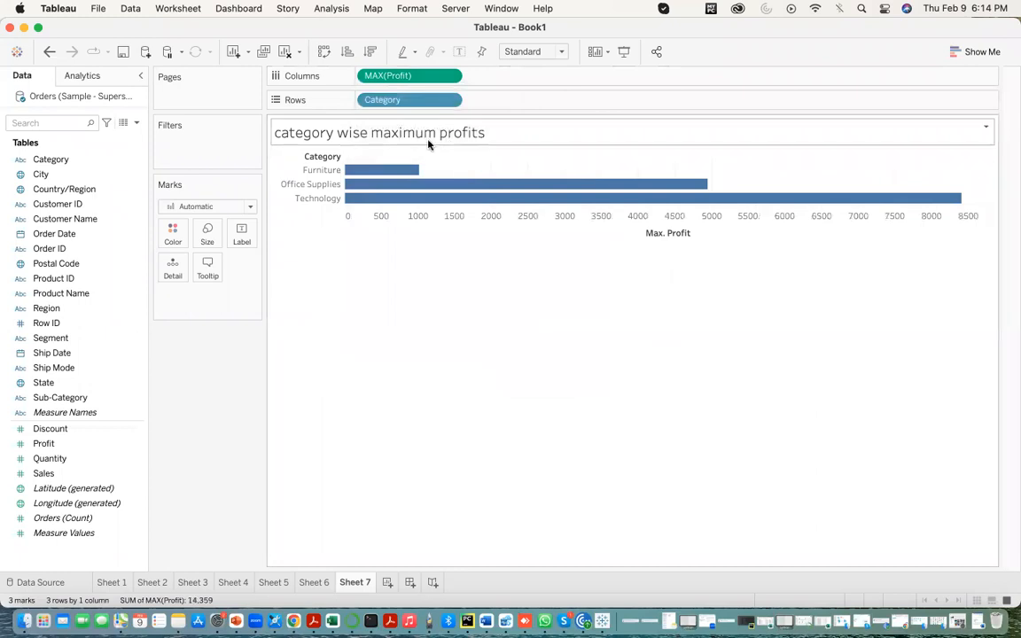
- Show mark labels on the category bars of the maximum profits chart
mouse_move(416, 177)
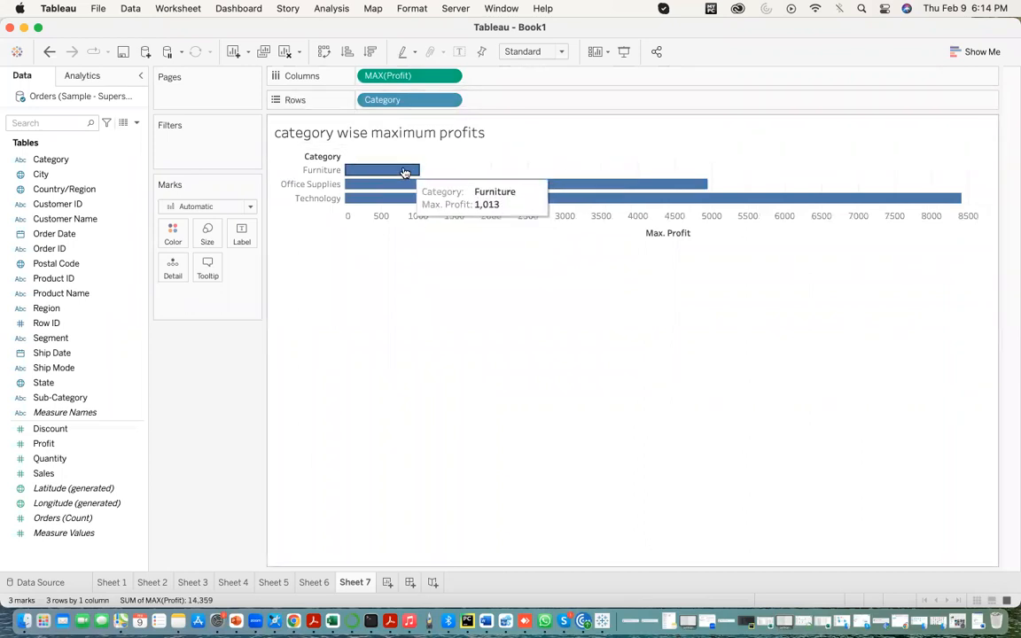
click(241, 238)
click(278, 266)
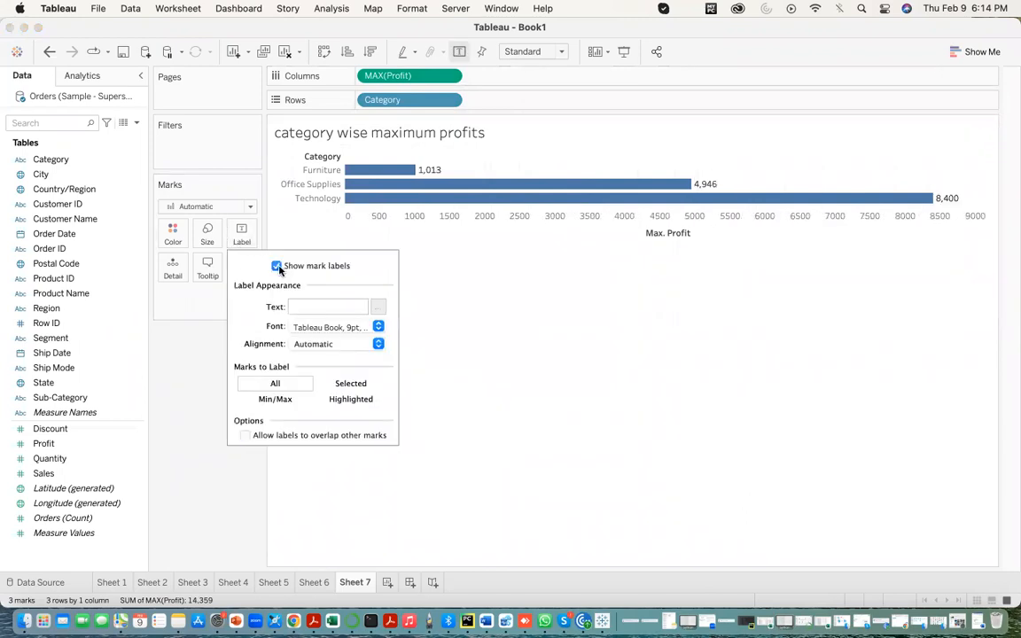
click(602, 317)
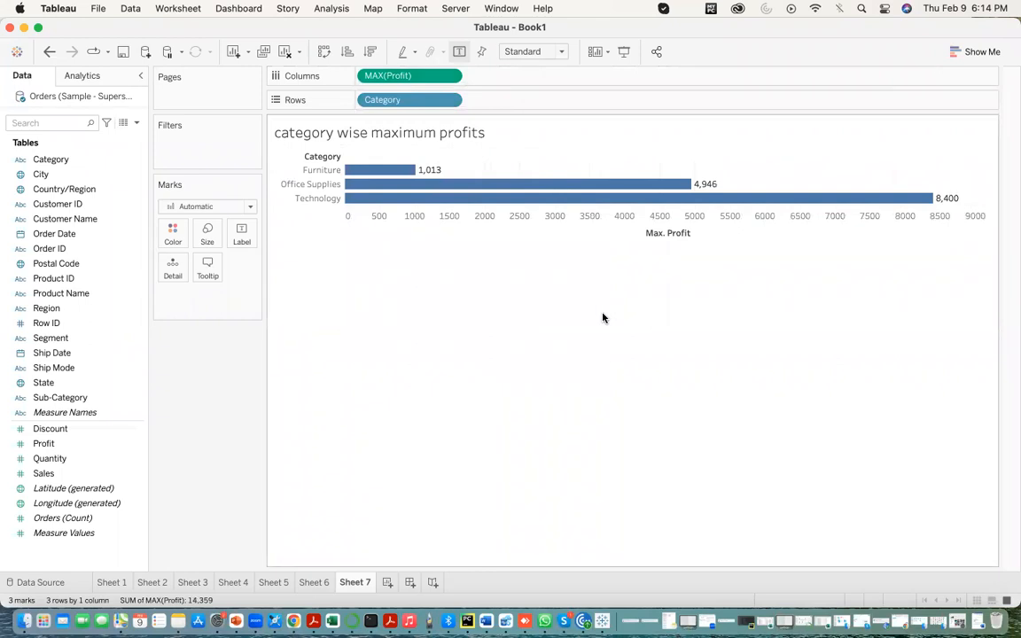
- Add a new worksheet and replace its title with "category wise minimum profits"
click(387, 582)
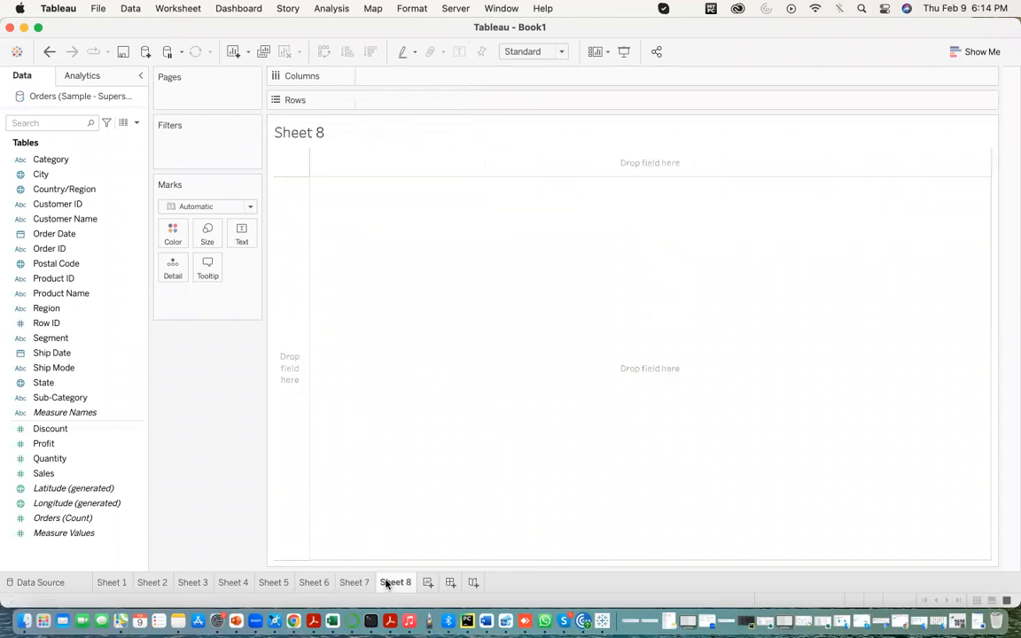
double_click(295, 133)
drag(423, 252, 277, 258)
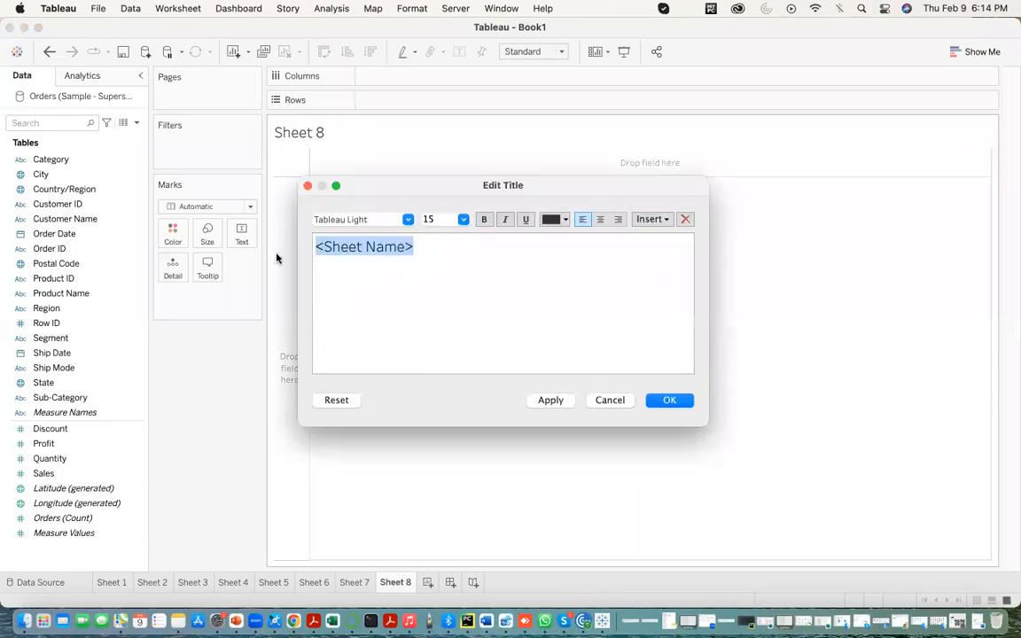
text(categ)
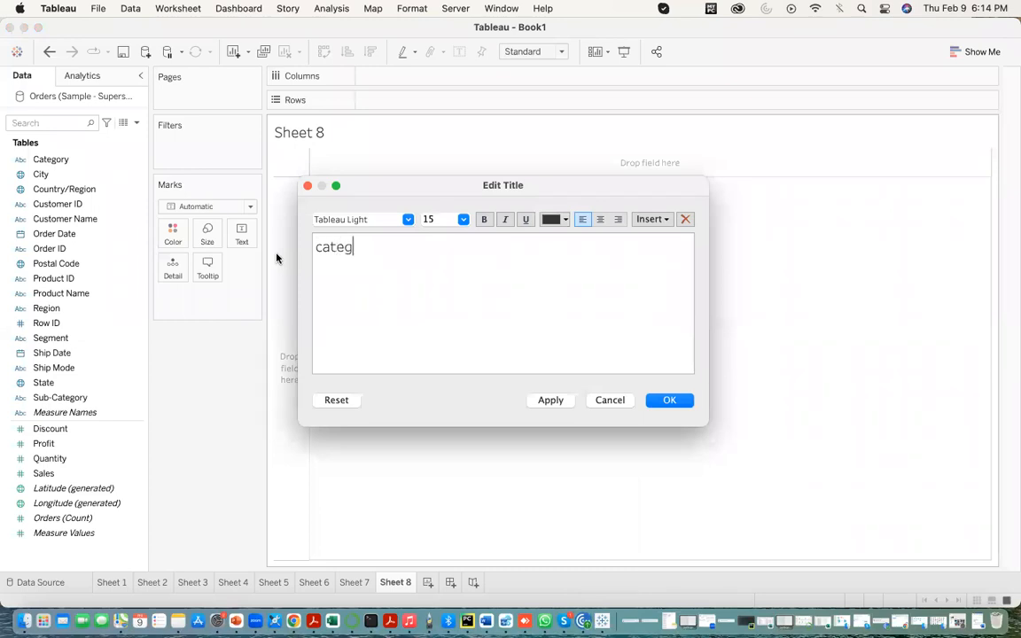
text(ory wise count od)
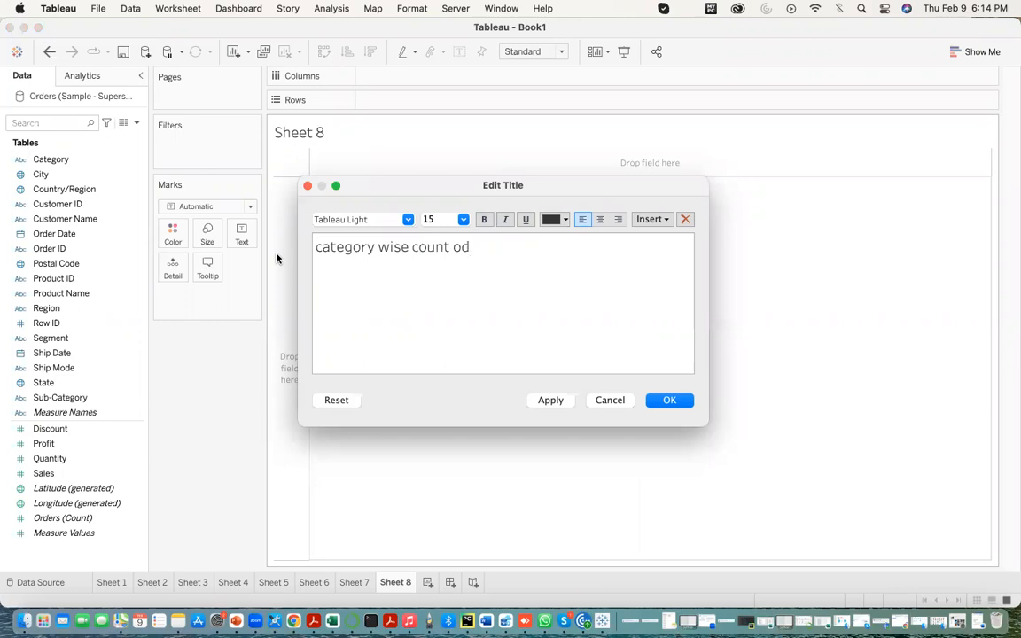
key(BackSpace)
key(BackSpace)
key(BackSpace)
key(BackSpace)
key(BackSpace)
key(BackSpace)
key(BackSpace)
key(BackSpace)
text(minimum profits)
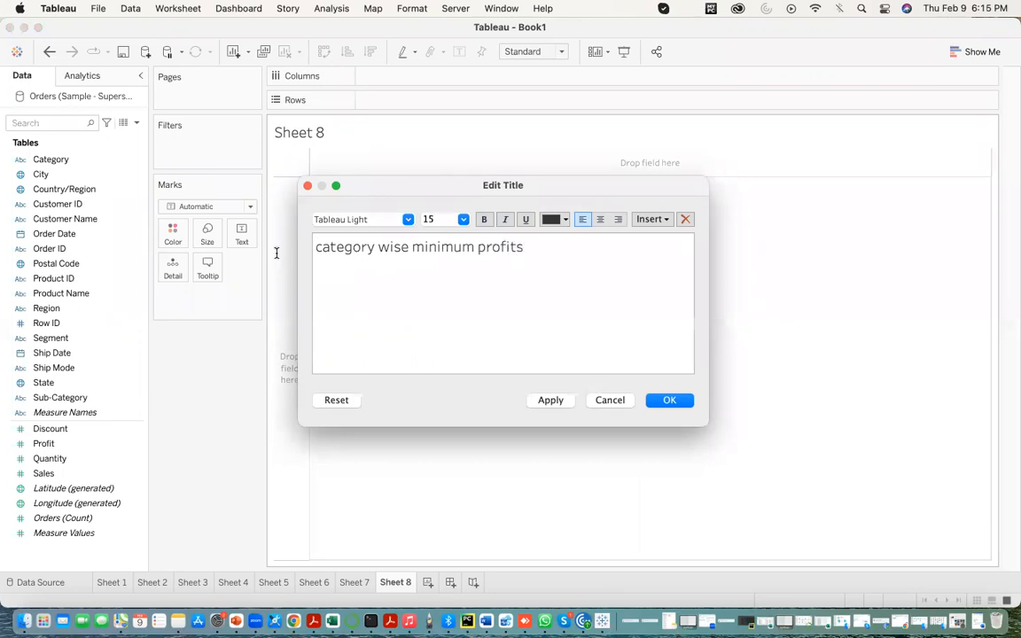
click(549, 401)
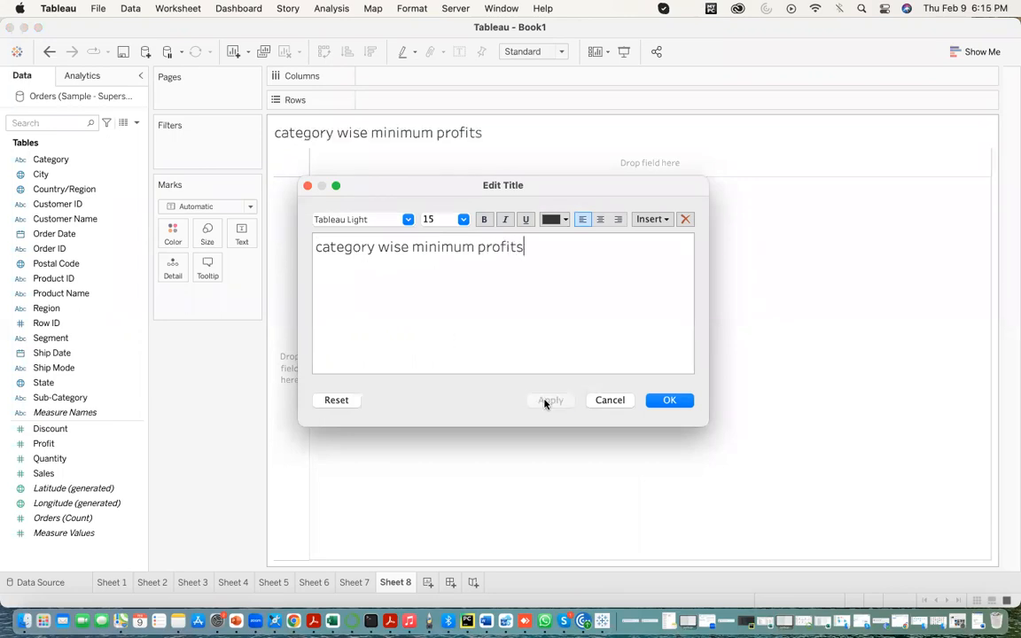
click(670, 400)
- Build a bar chart on Sheet 8 with Category on rows and Profit on columns
click(85, 219)
drag(61, 164, 387, 100)
drag(44, 443, 385, 77)
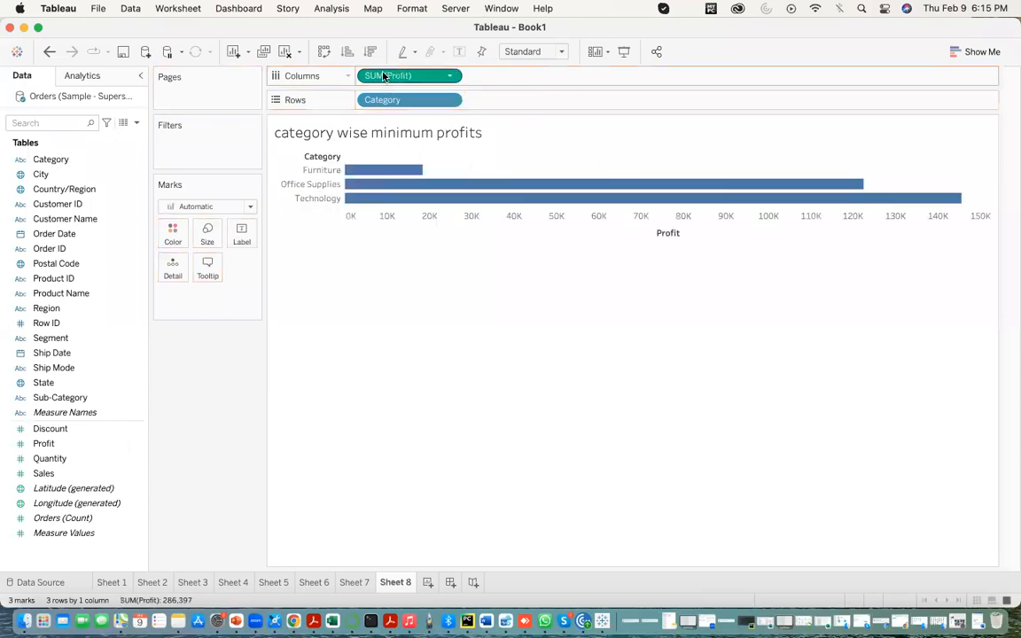
- Set the aggregation of Profit on Sheet 8's columns to Minimum
click(450, 77)
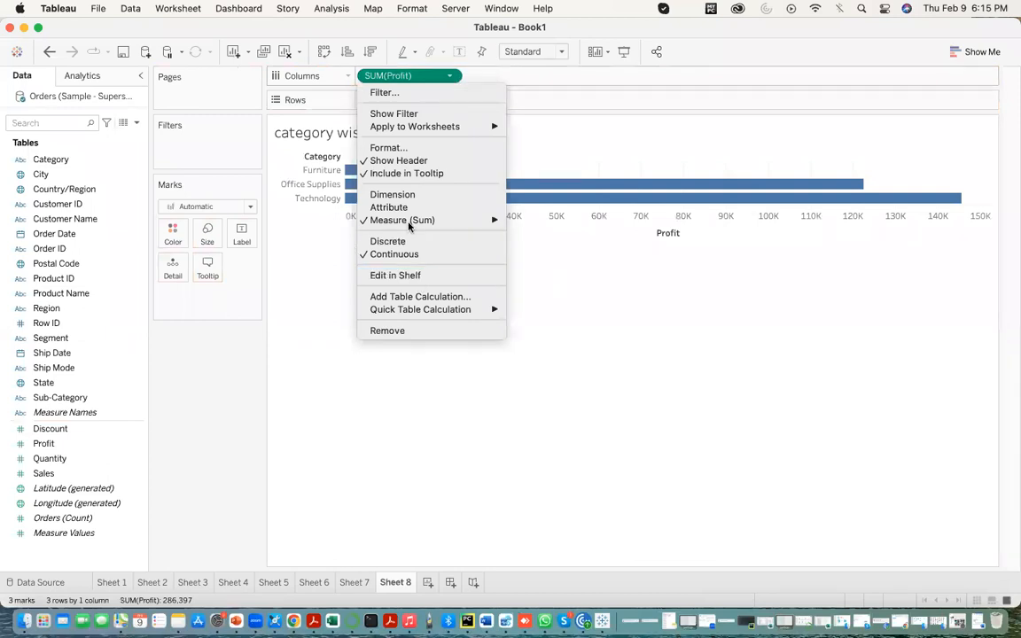
mouse_move(430, 219)
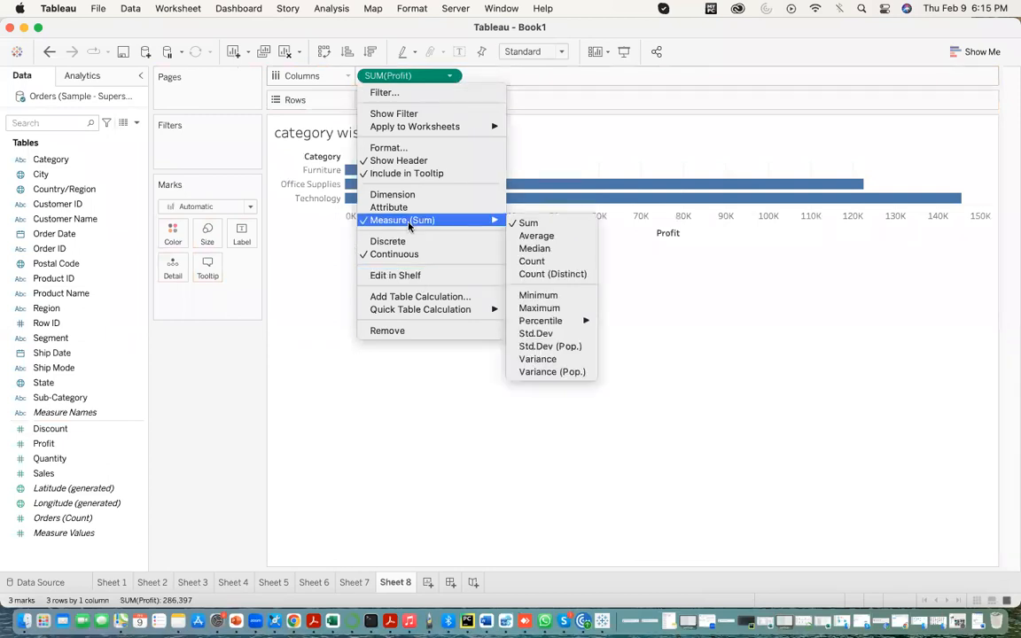
click(532, 296)
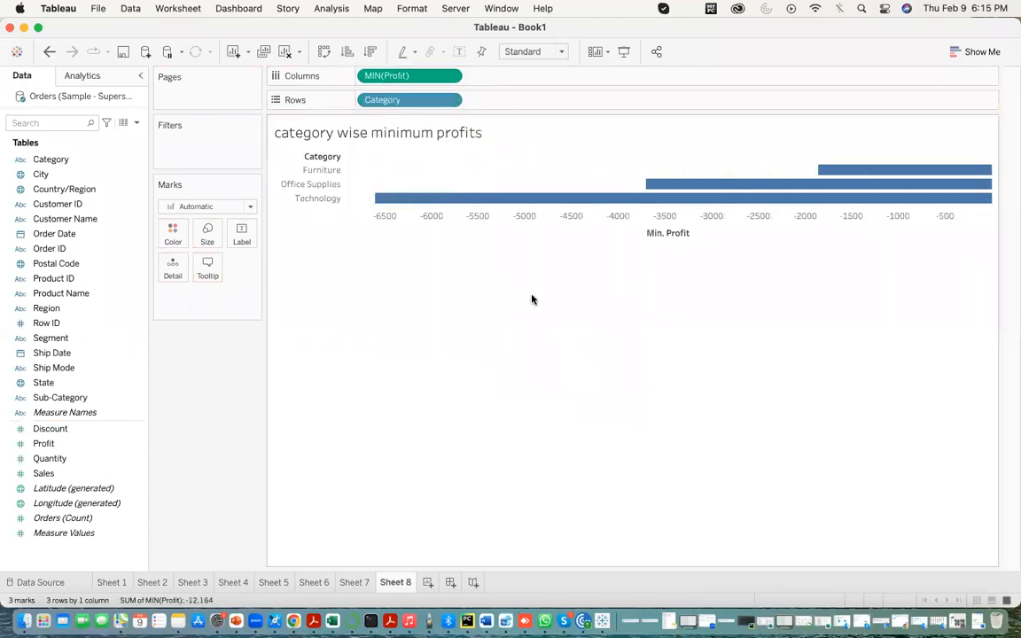
- Examine the aggregation choices for the Profit measure, including Count and Count (Distinct)
click(449, 77)
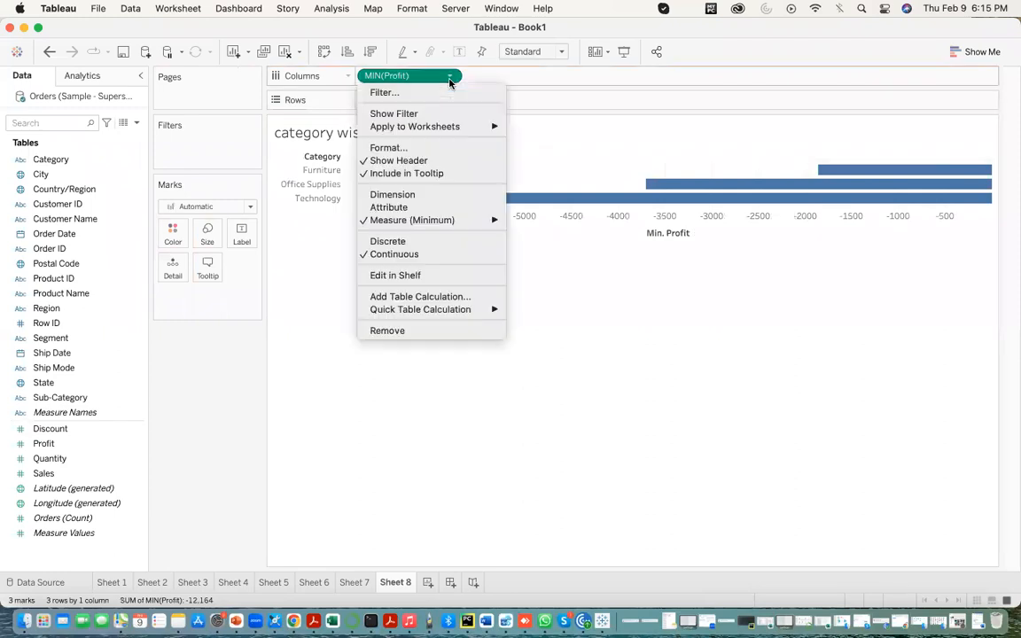
mouse_move(437, 223)
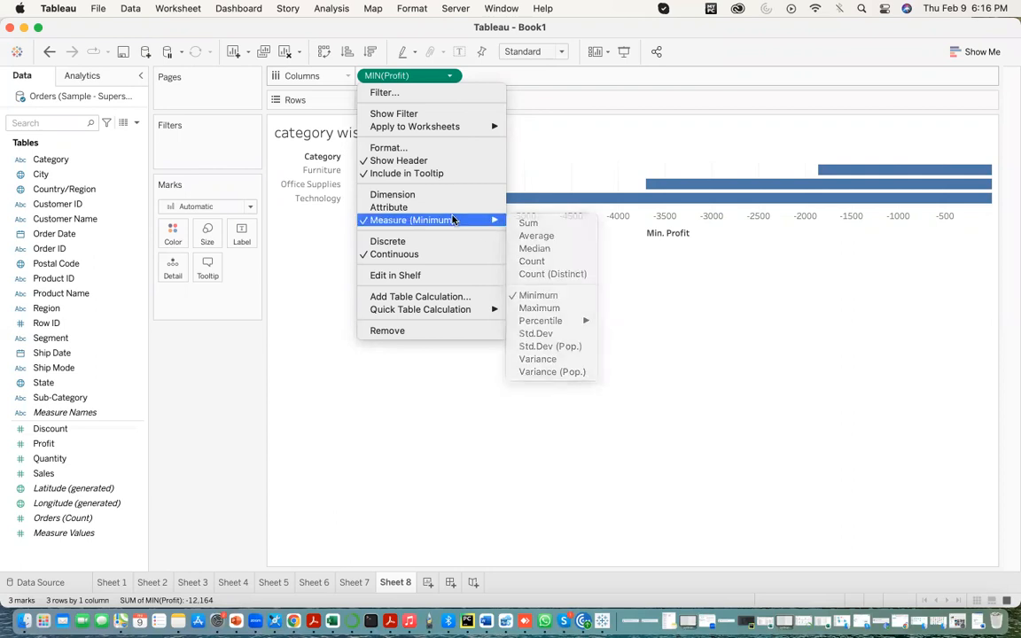
mouse_move(478, 220)
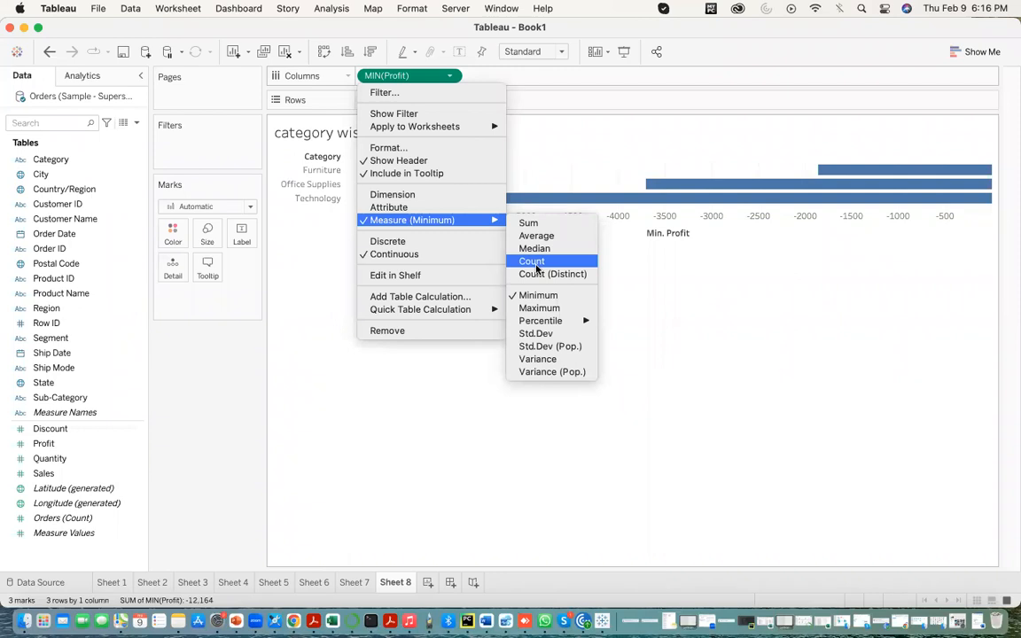
- Switch to the Word notes in full screen and add the number list "1,3,5,7,8,7" with "CoUNt--6" beneath it
click(486, 620)
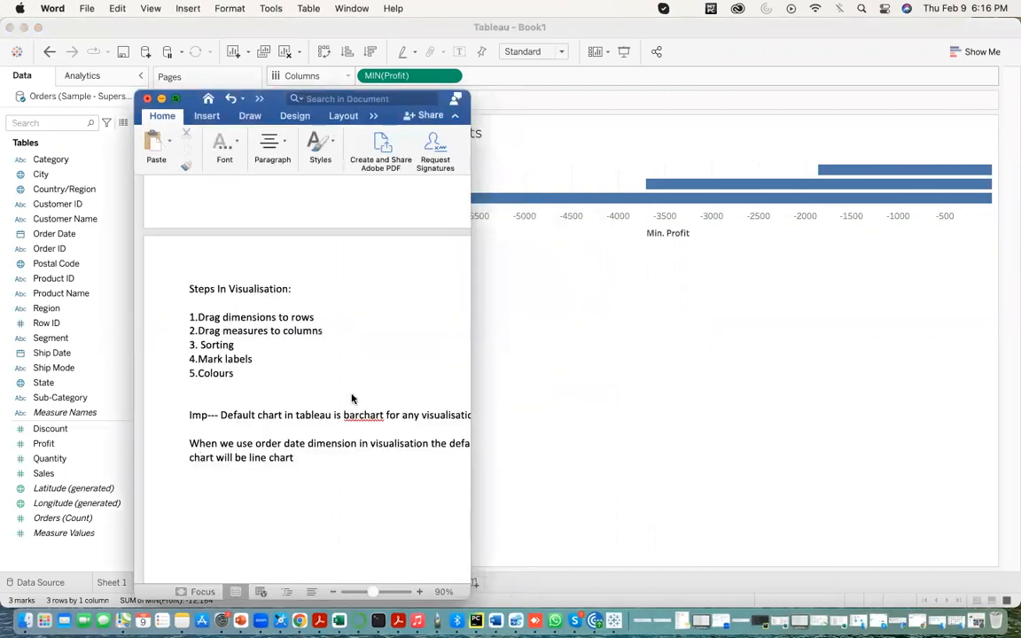
key(ctrl+super+f)
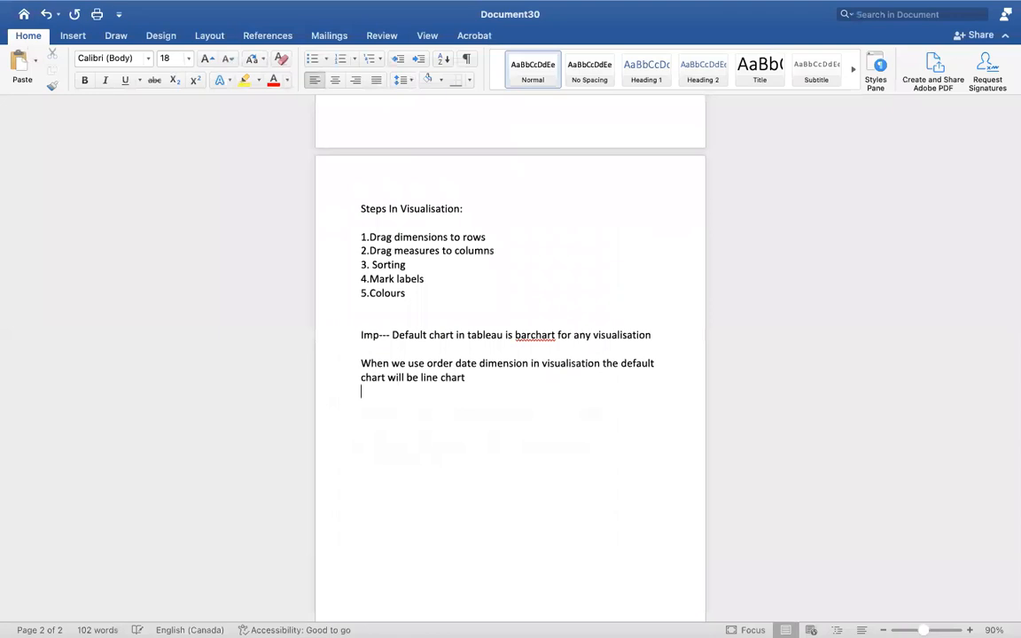
click(364, 418)
text(1,3)
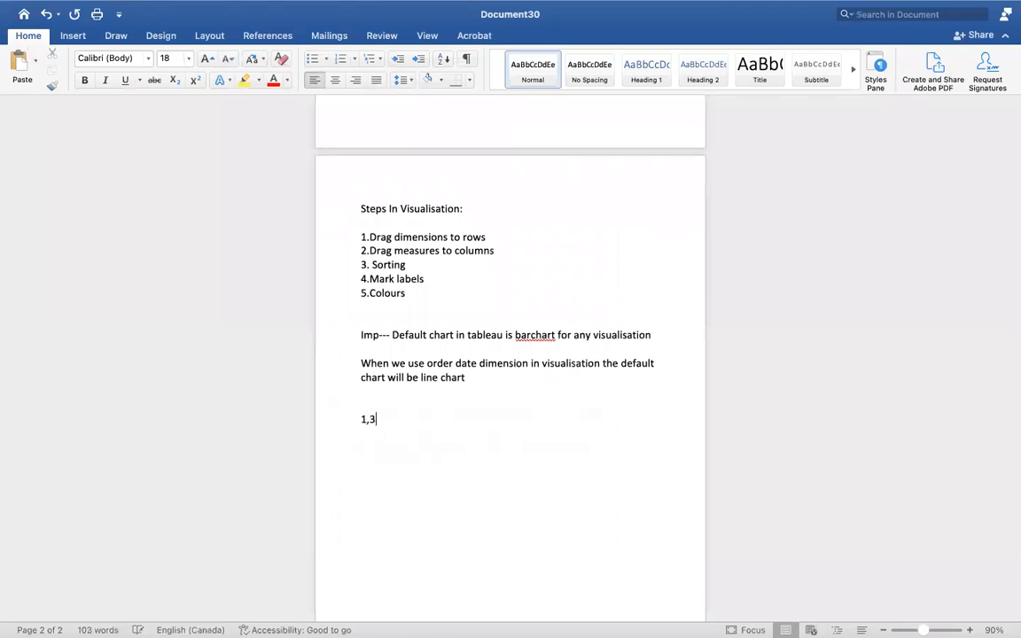
text(,5,7,8)
text(,7  )
text(CoUNt--)
text(6)
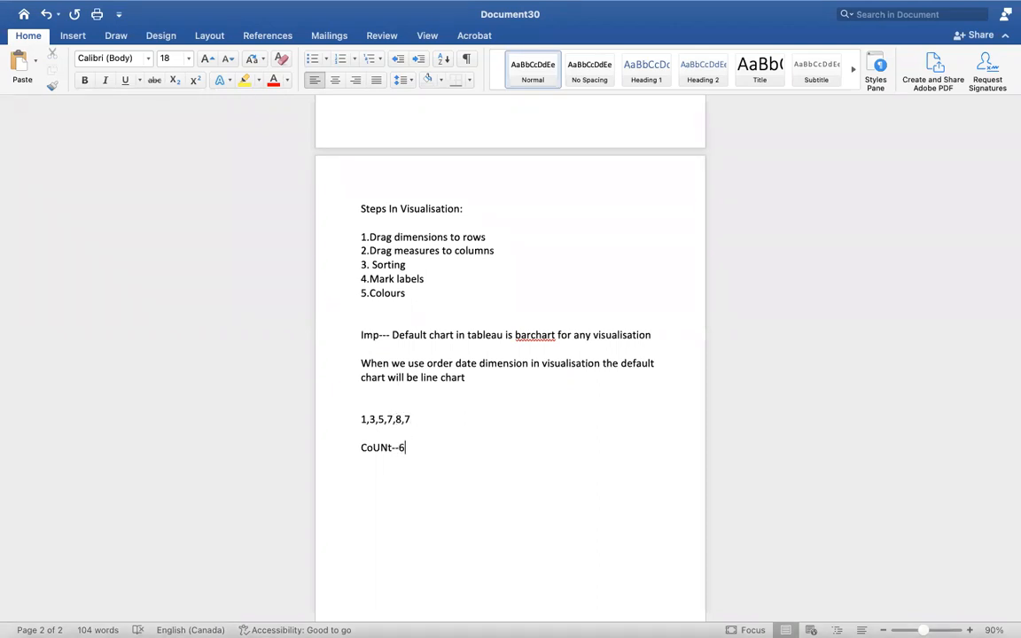
- Add the line "Count D ---5" below the count line in the notes, then exit full screen
key(Return)
text(COunt)
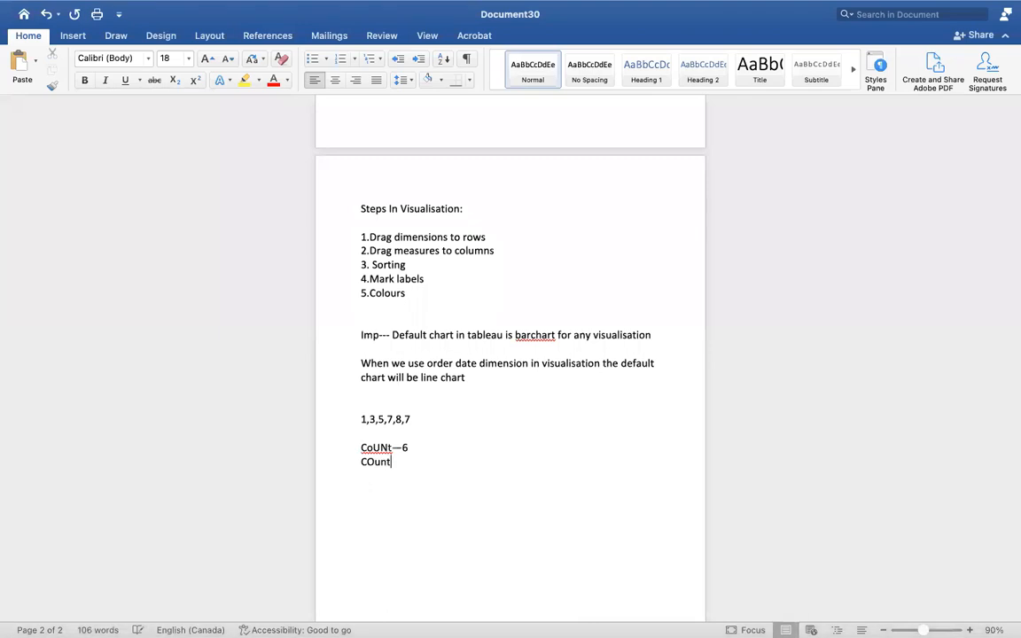
text( D ---)
mouse_move(448, 8)
text(5)
scroll(409, 406, down, 1)
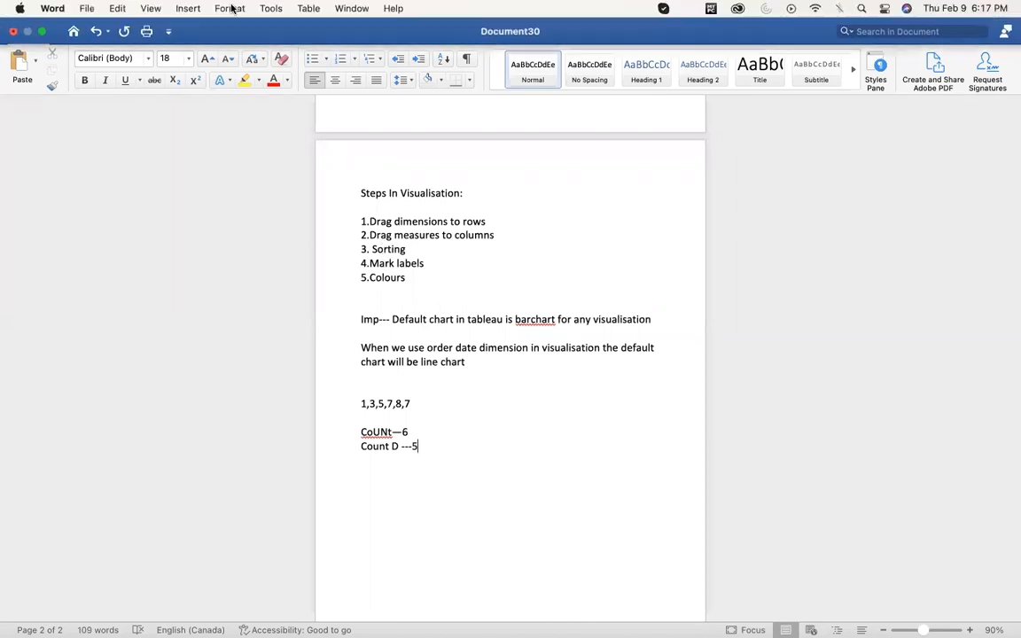
click(42, 32)
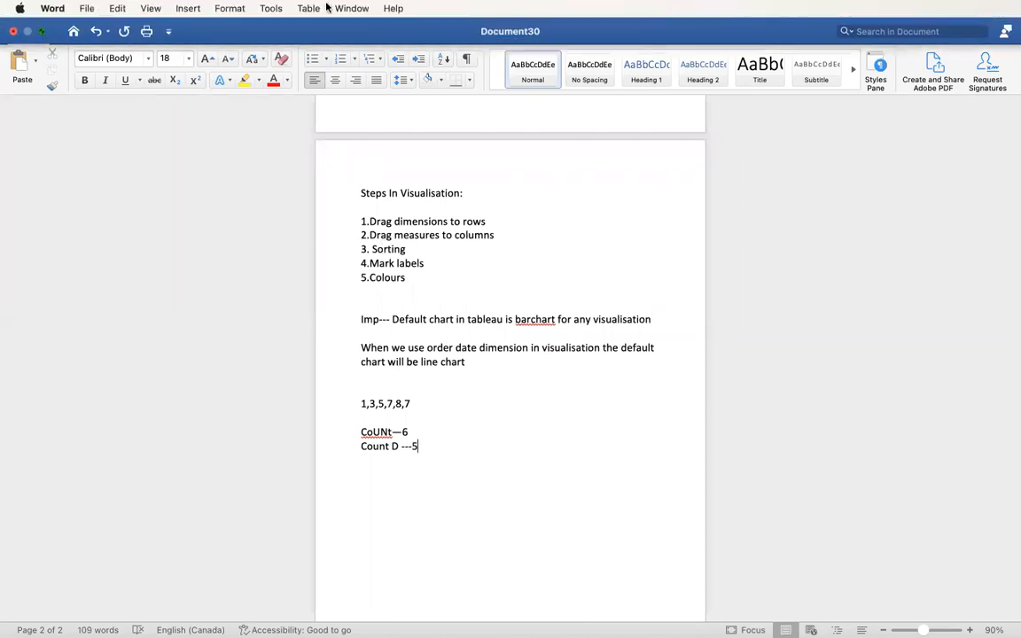